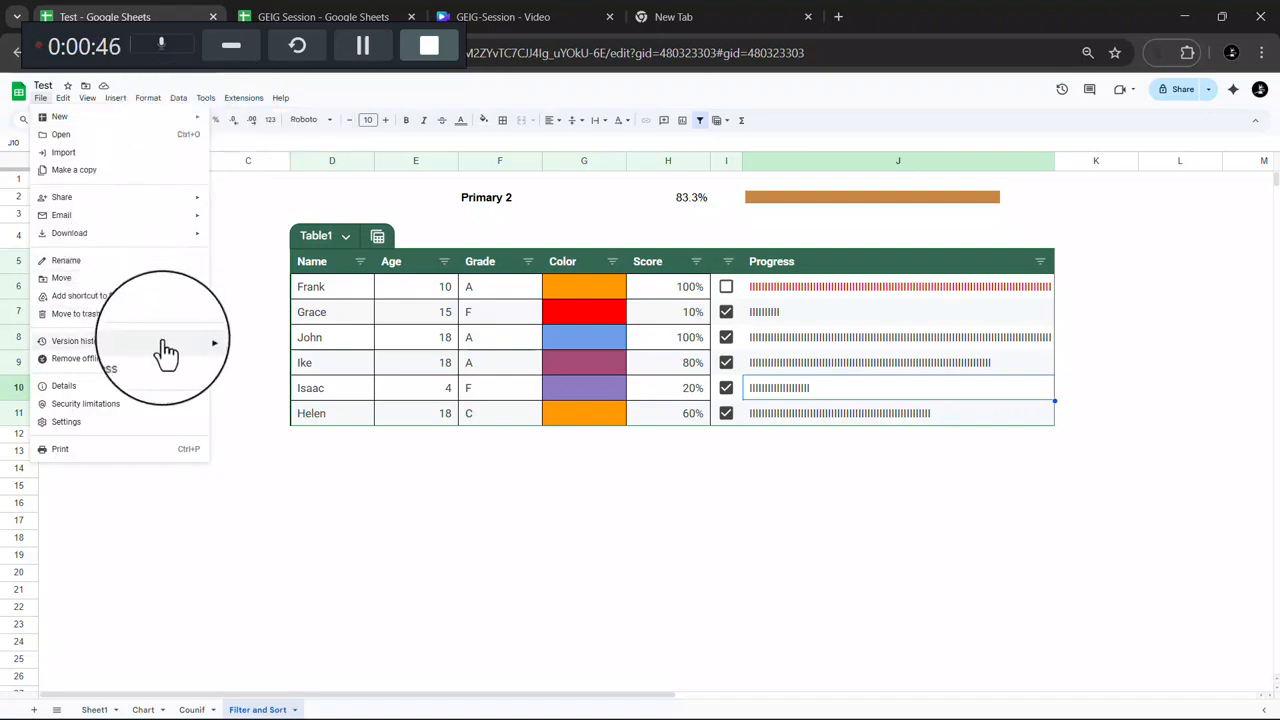
# Step: Open the Test spreadsheet's version history and preview the September 30, 8:28 AM version
pyautogui.moveTo(127, 354)
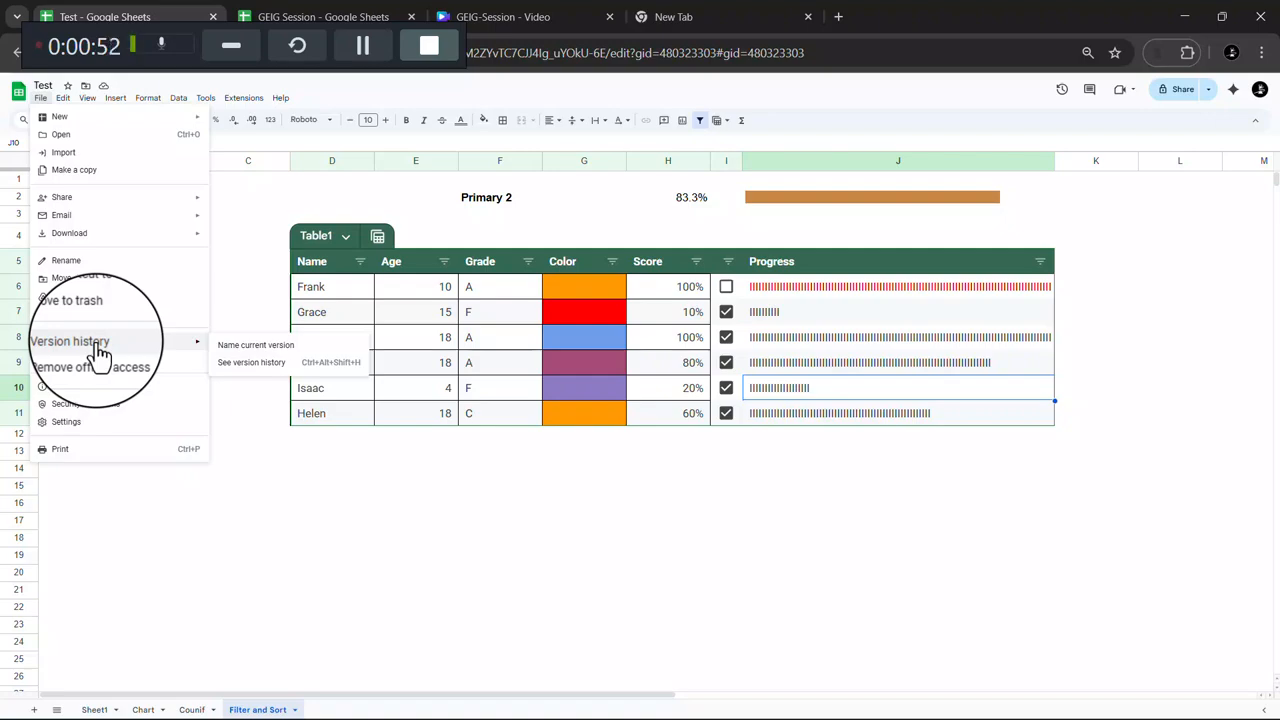
pyautogui.click(237, 363)
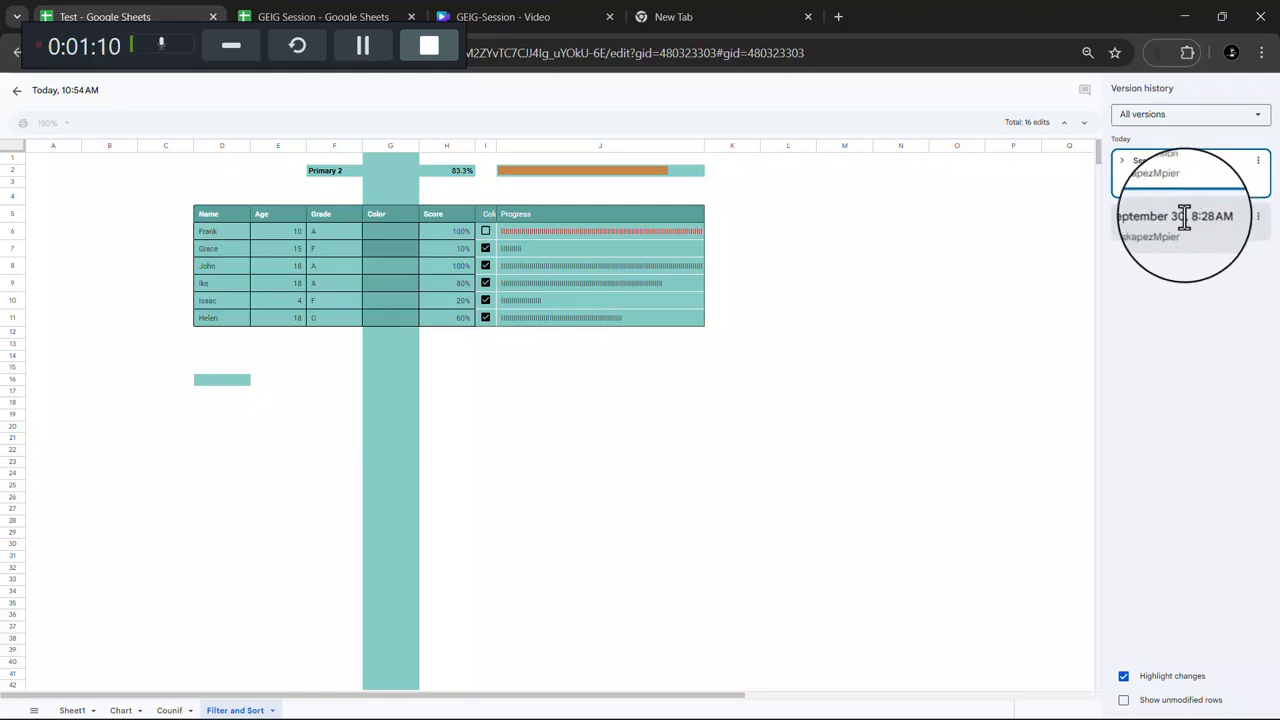
pyautogui.keyDown('ctrl'); pyautogui.scroll(10, 1184, 218); pyautogui.keyUp('ctrl')
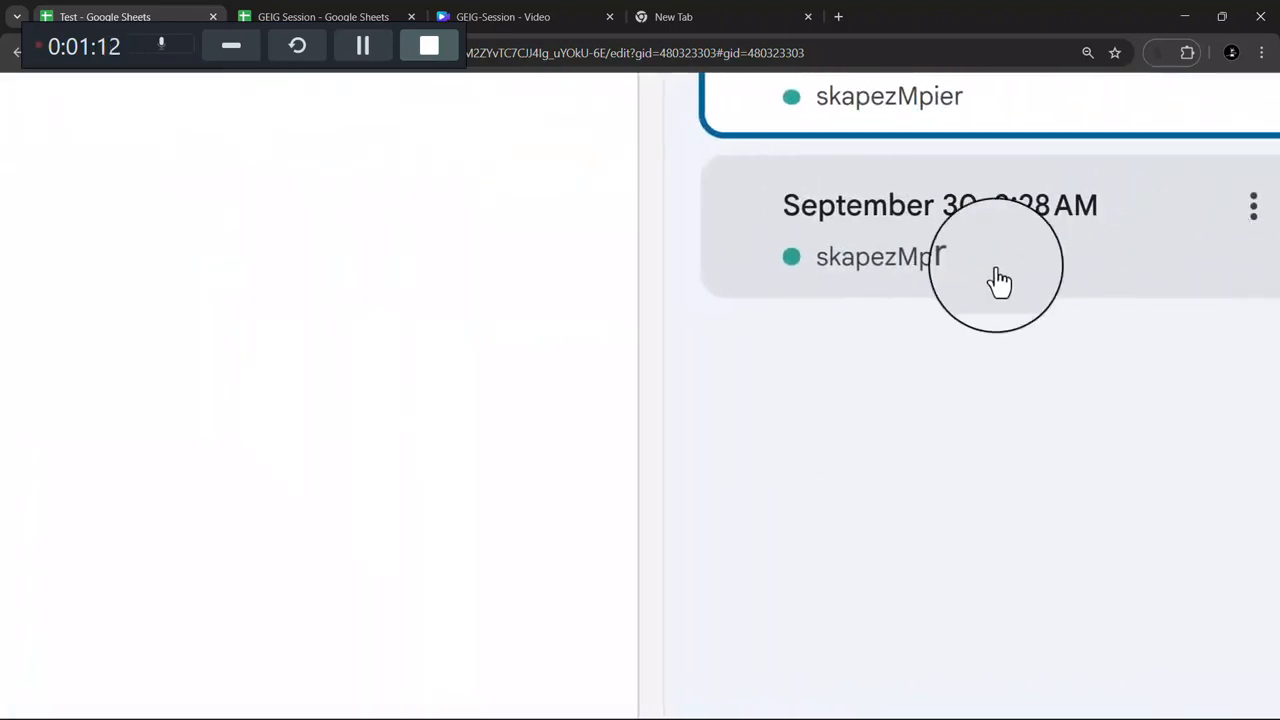
pyautogui.hotkey('ctrl', '0')
pyautogui.click(1152, 240)
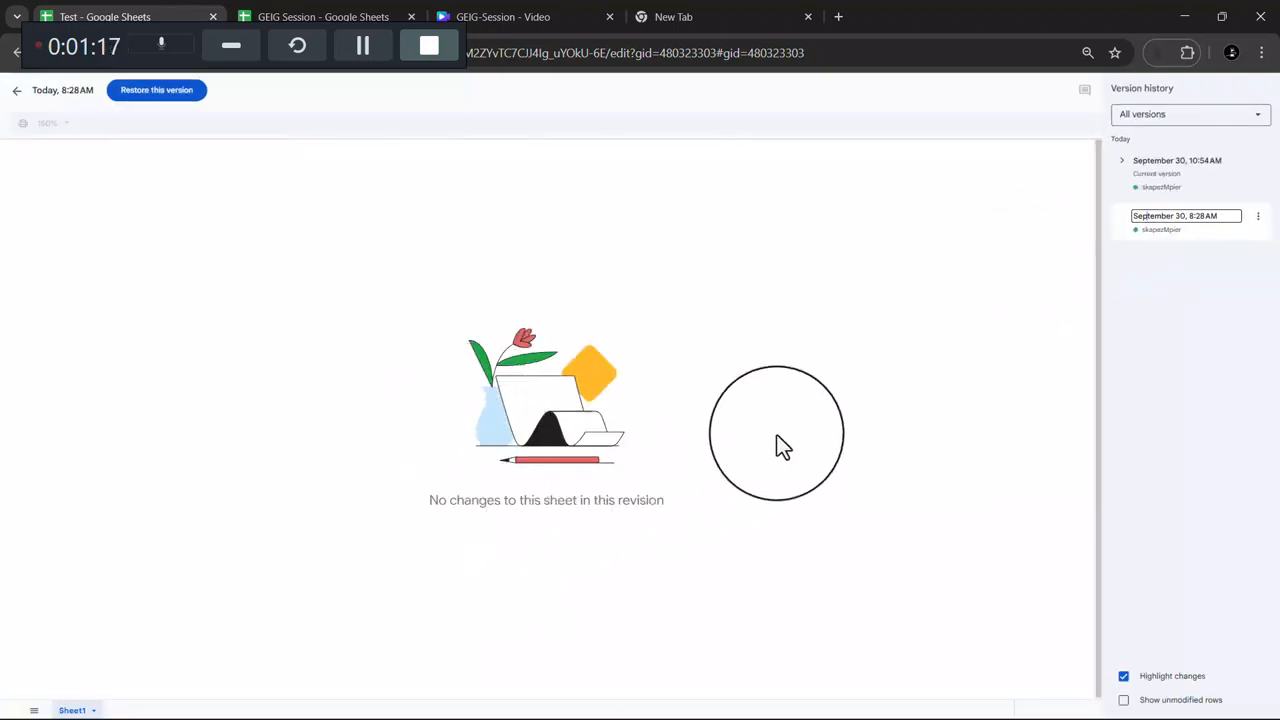
# Step: Check the available actions for the 8:28 AM version and return to previewing the current September 30, 10:54 AM version
pyautogui.click(1168, 240)
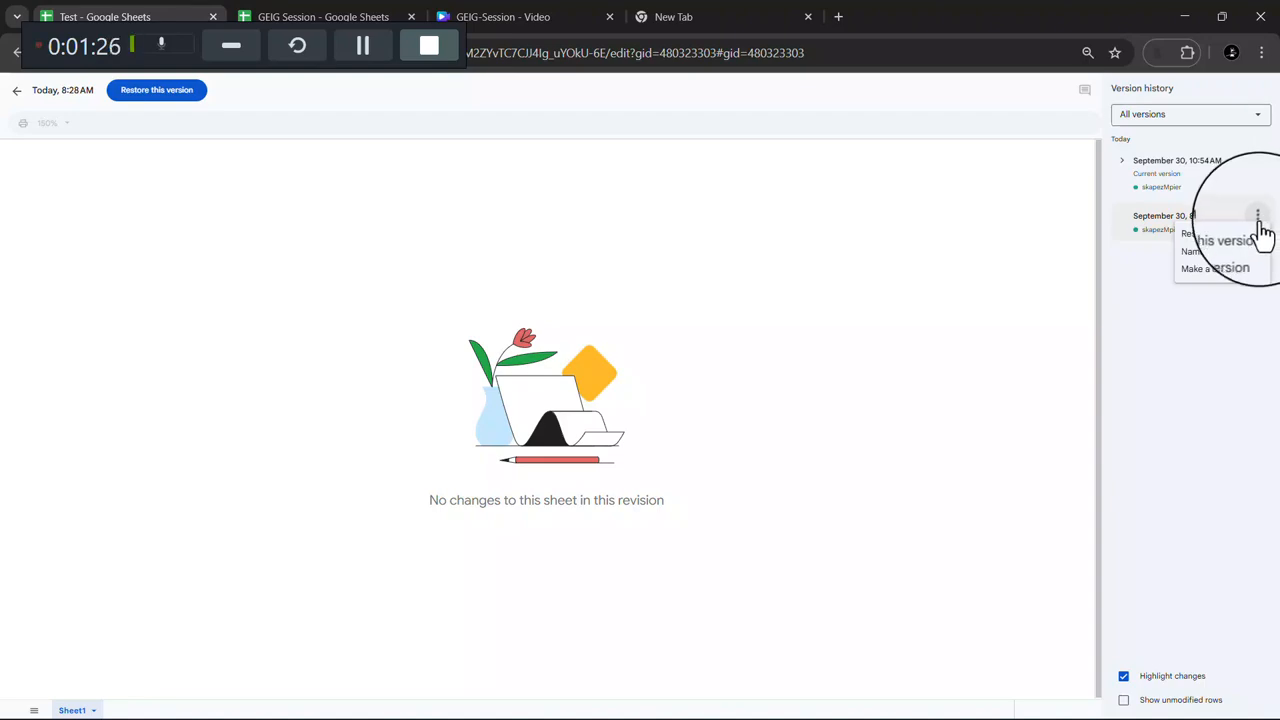
pyautogui.click(1180, 408)
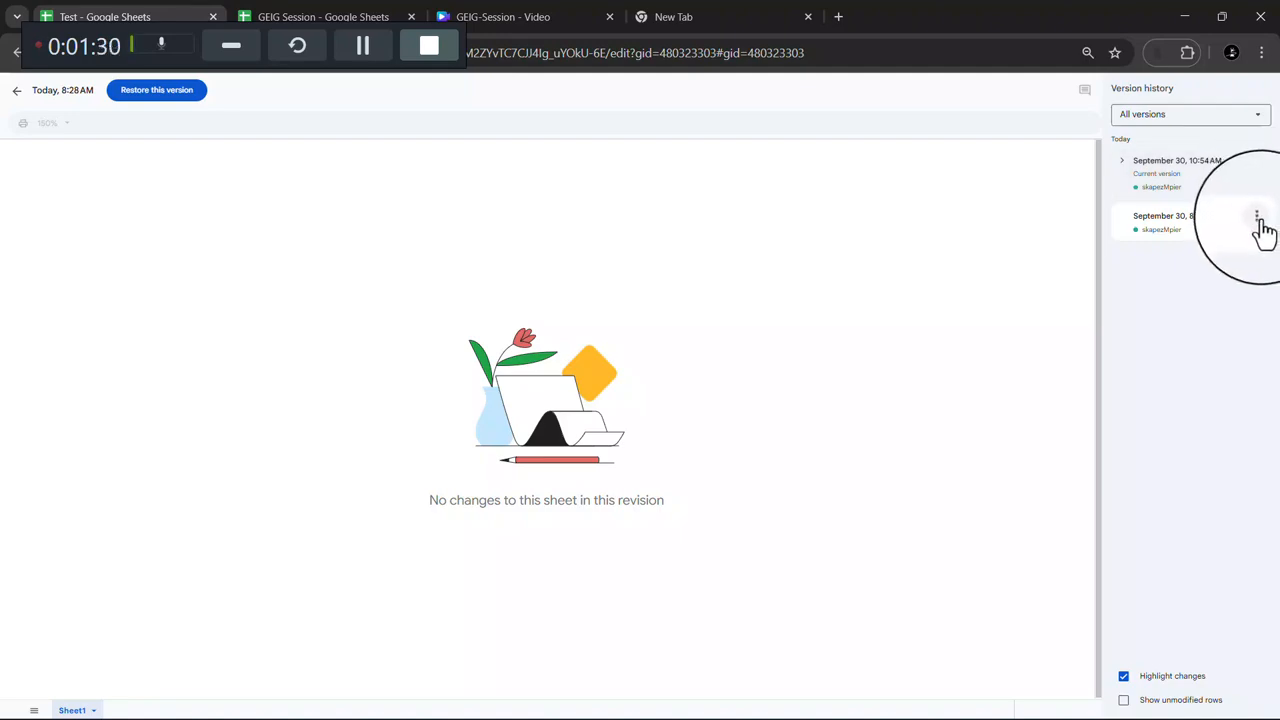
pyautogui.click(1152, 287)
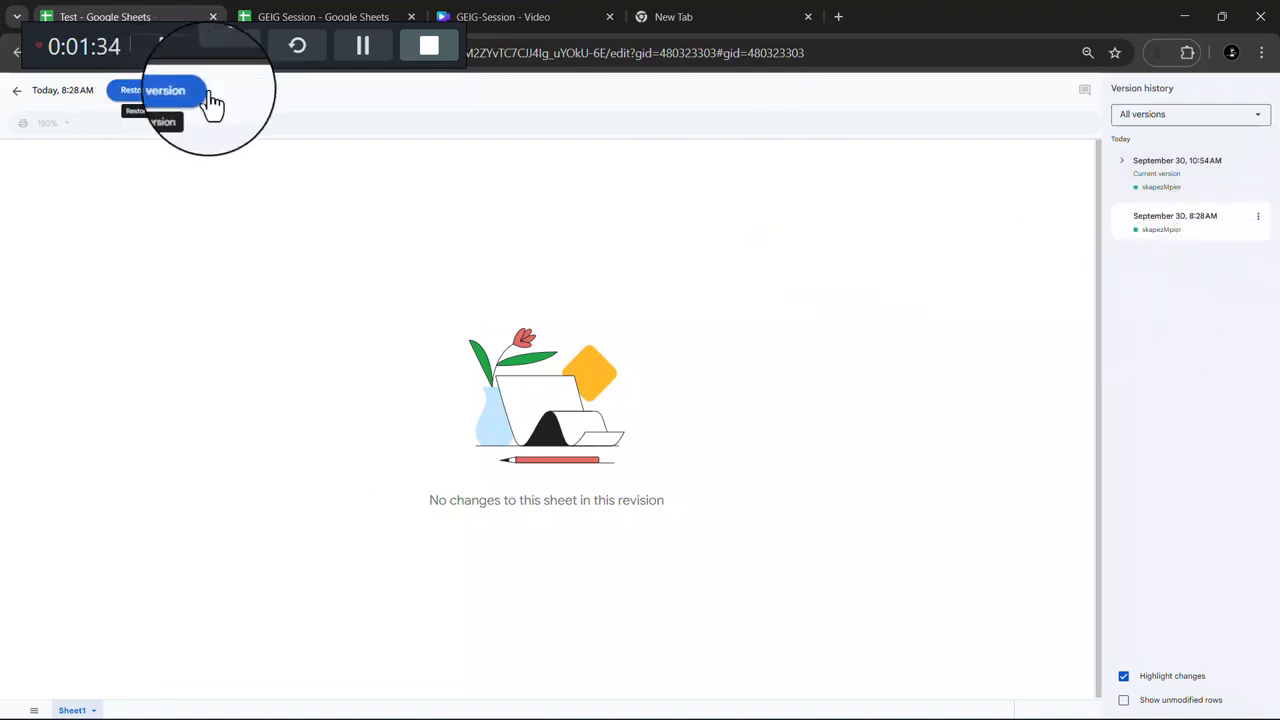
pyautogui.click(1204, 193)
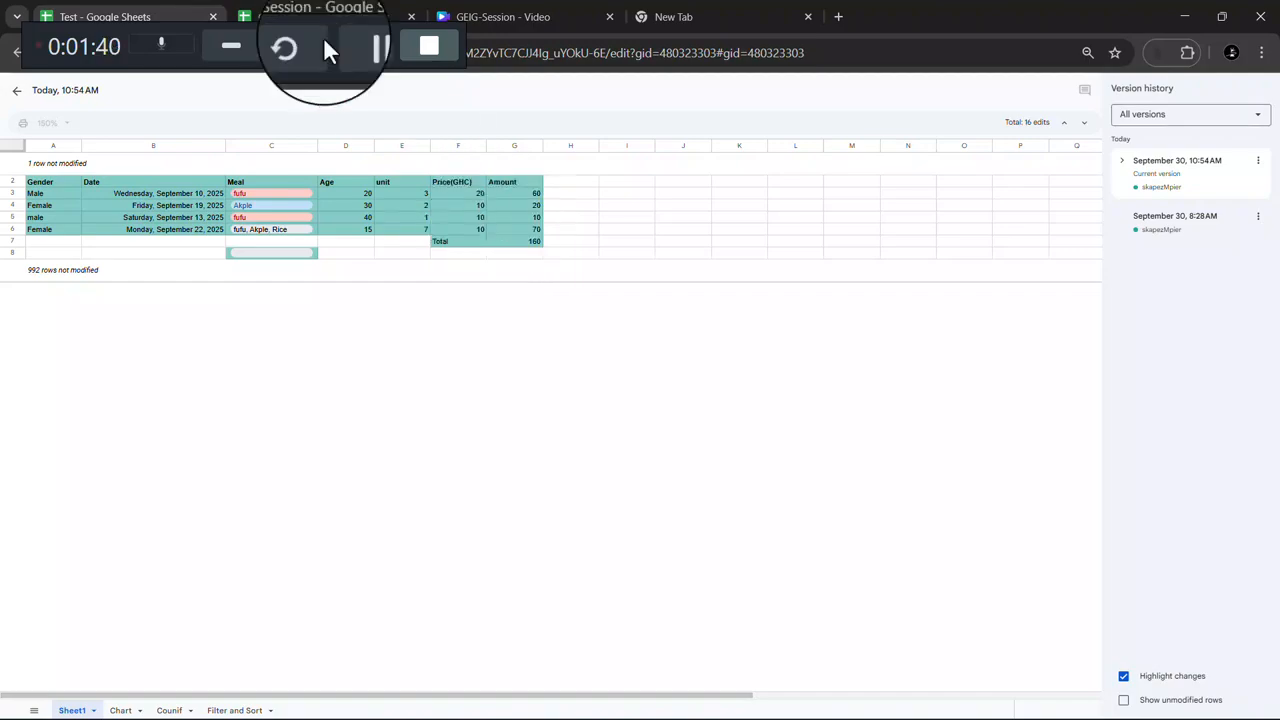
# Step: Switch to the GEIG Session spreadsheet, open its version history and look through the list of saved versions
pyautogui.click(289, 10)
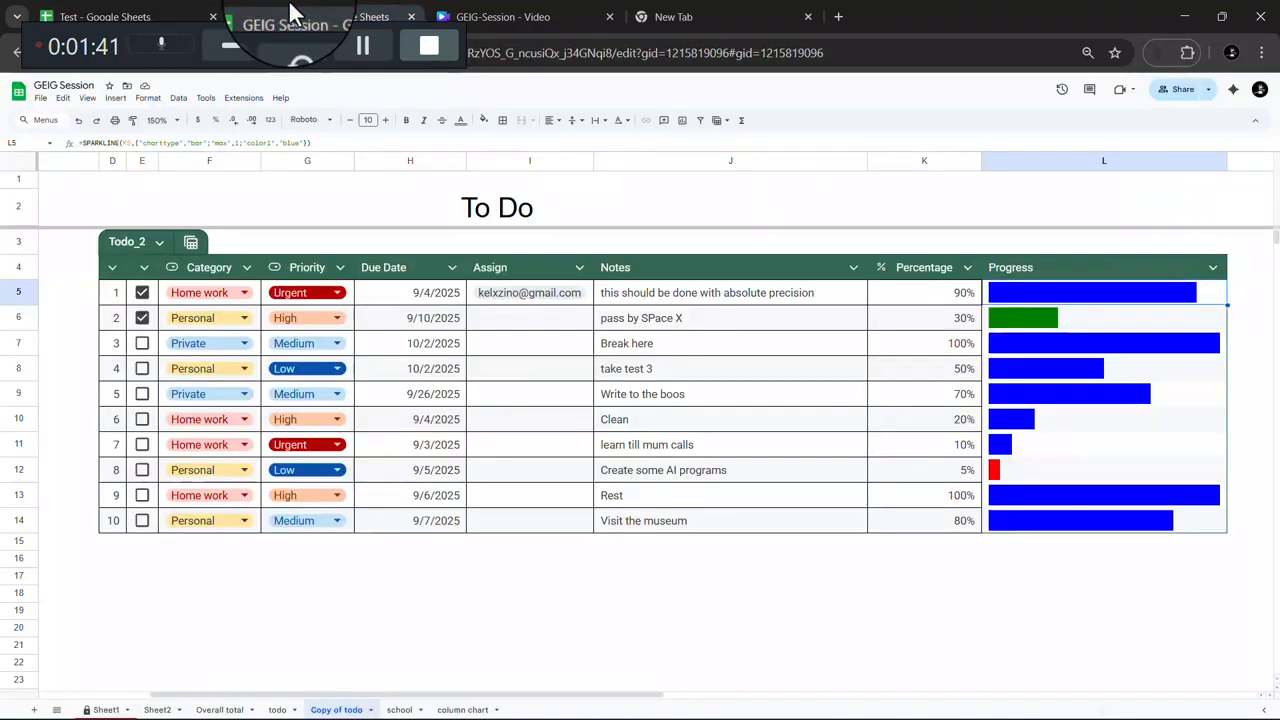
pyautogui.click(40, 97)
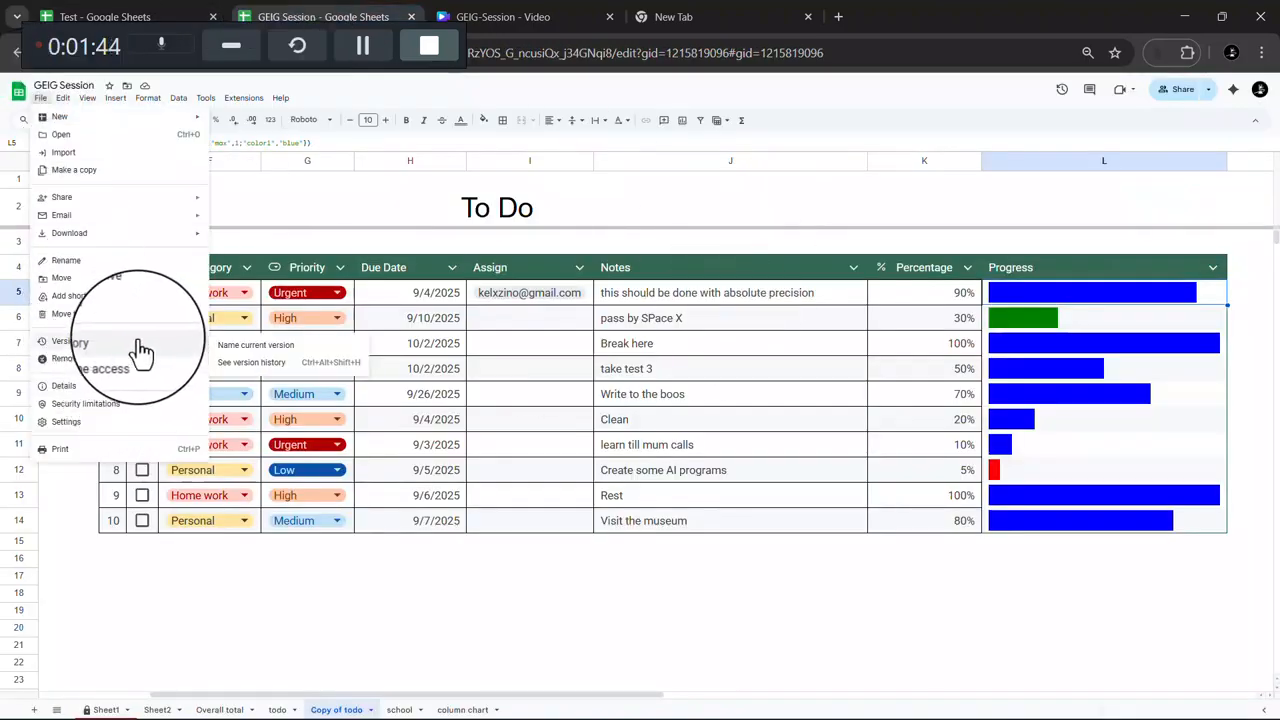
pyautogui.click(240, 366)
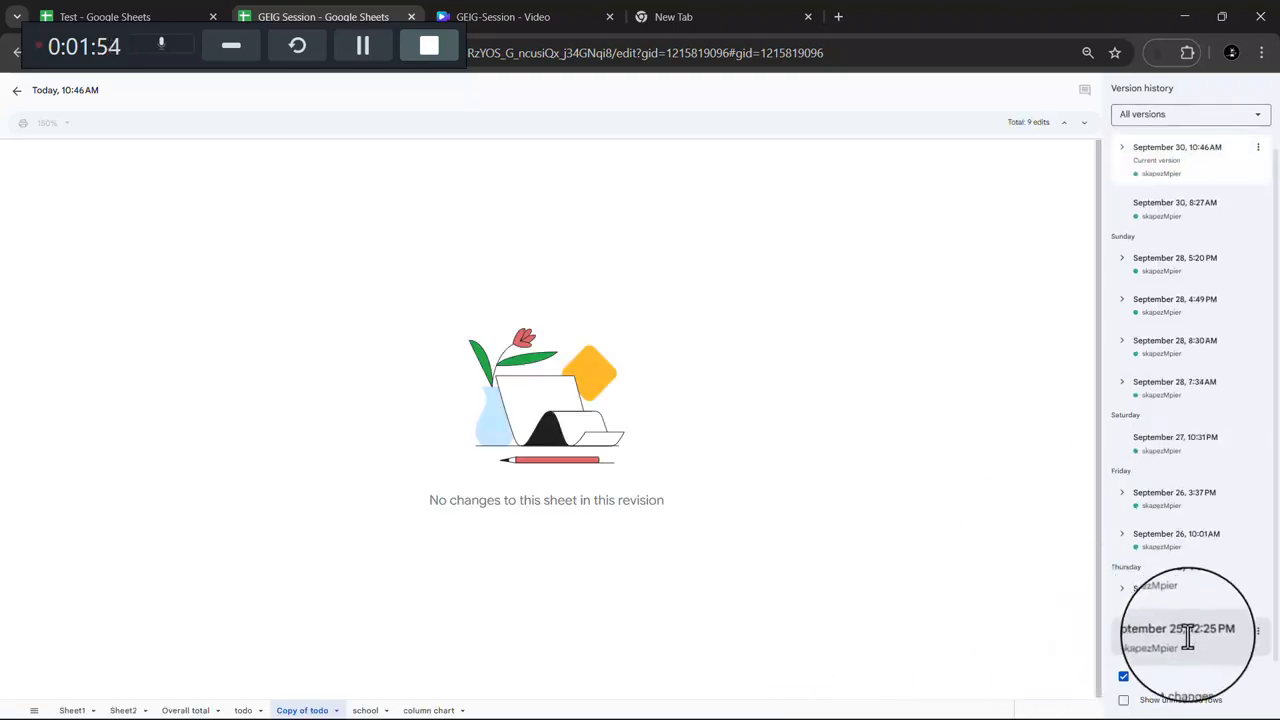
pyautogui.scroll(1, 1177, 530)
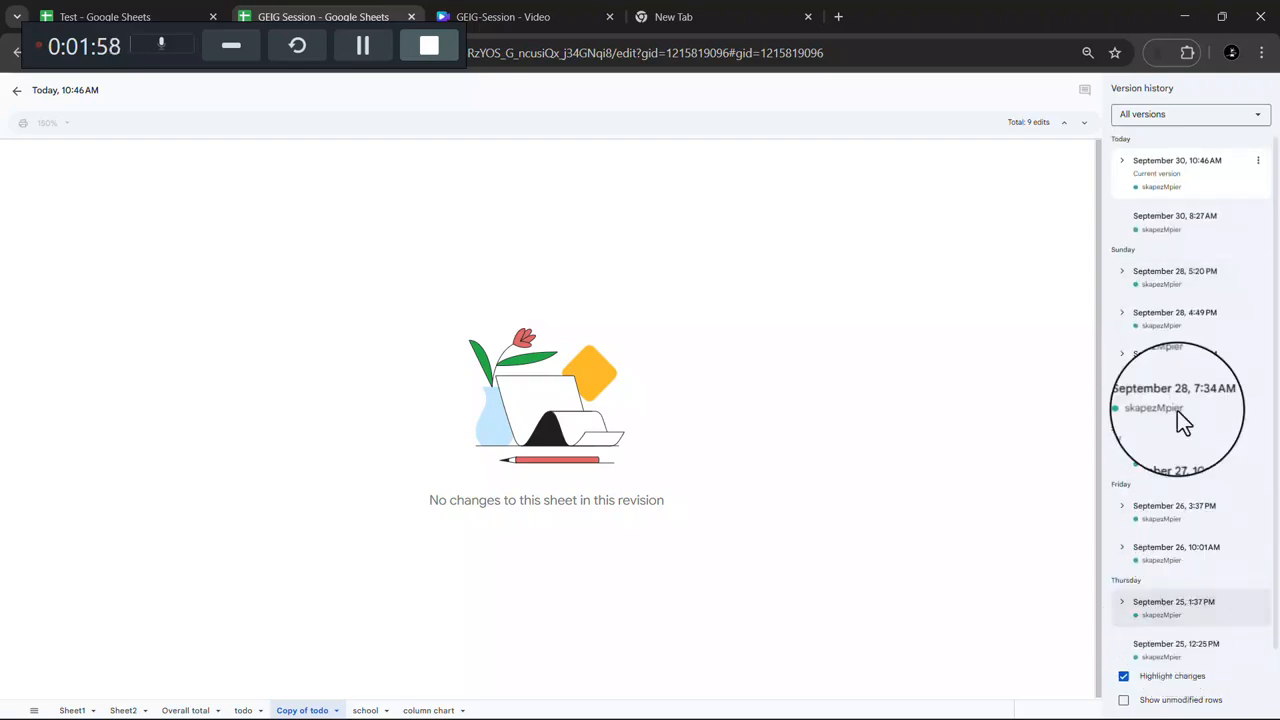
pyautogui.scroll(-1, 1197, 495)
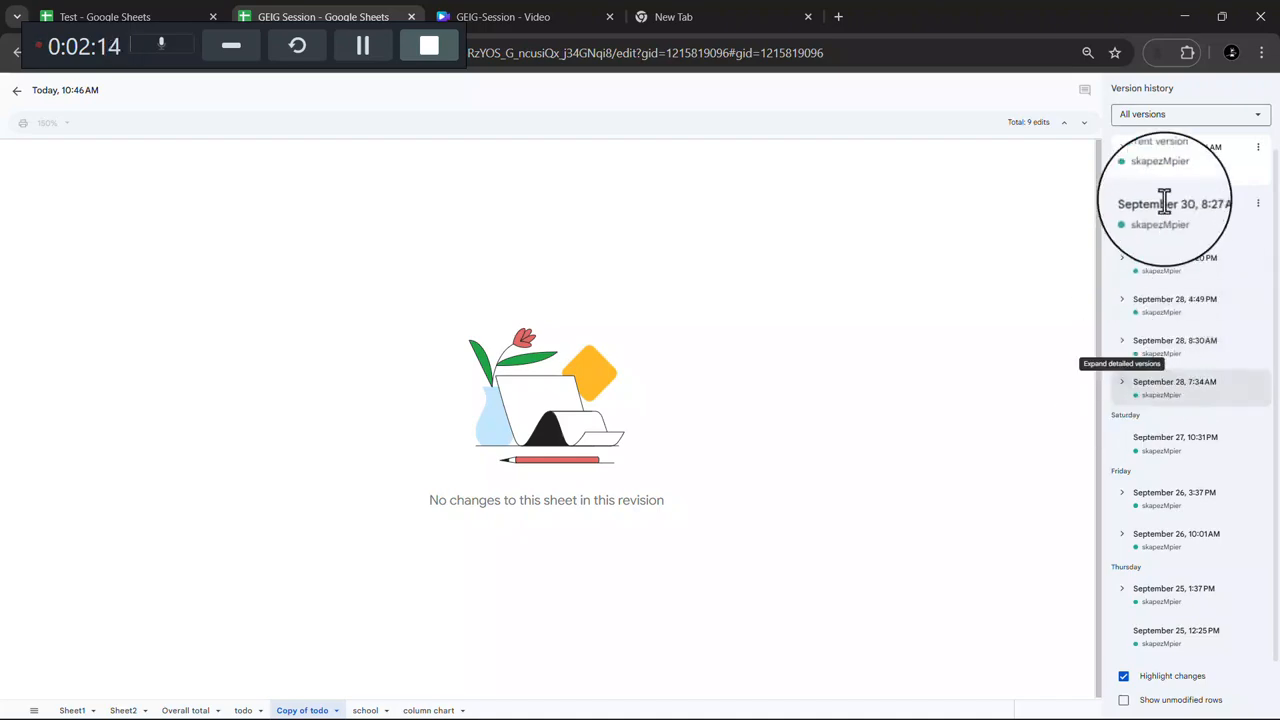
# Step: Expand and preview the September 28, 7:34 AM version, examining the To Do table through its bar column
pyautogui.click(1124, 386)
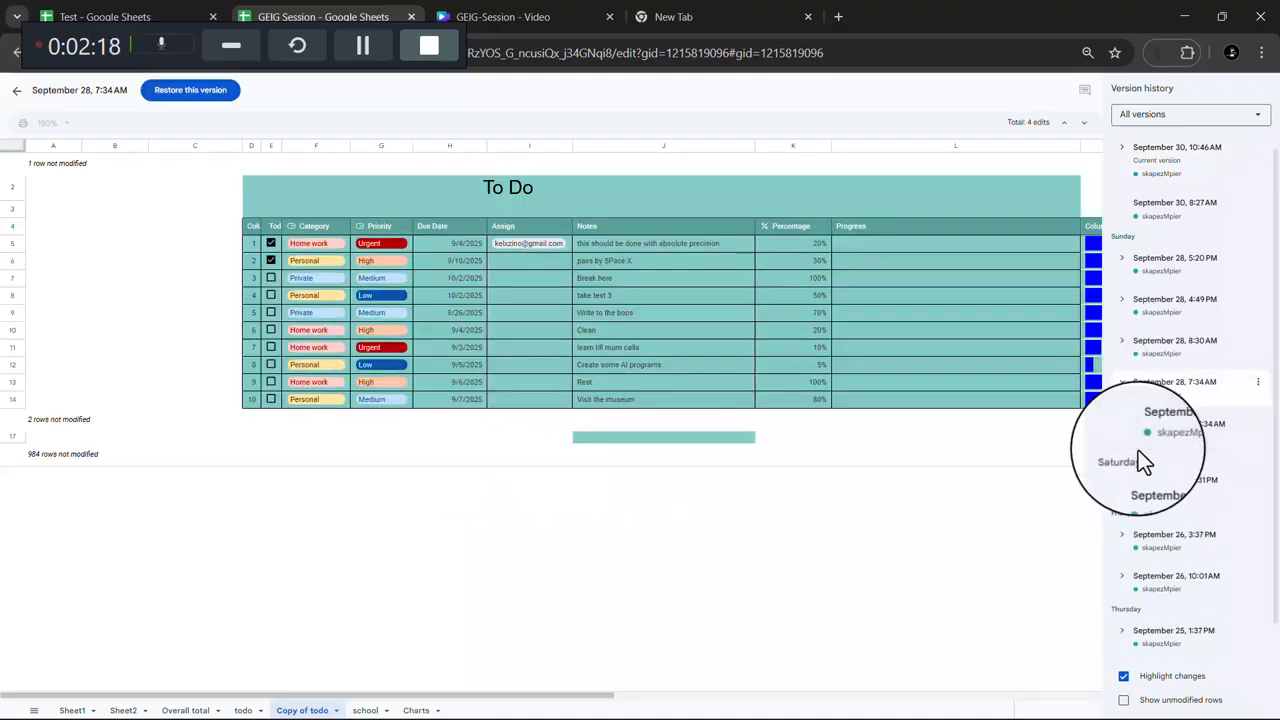
pyautogui.hscroll(3, 984, 365)
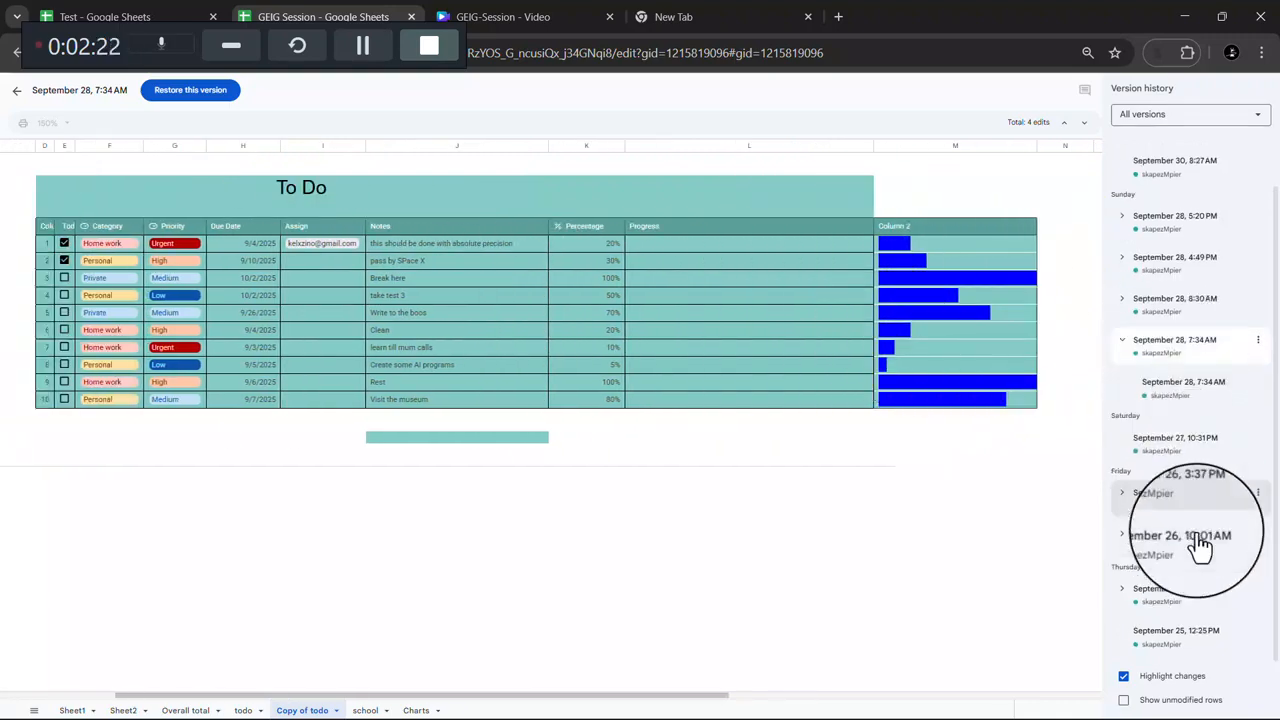
pyautogui.scroll(1, 1200, 545)
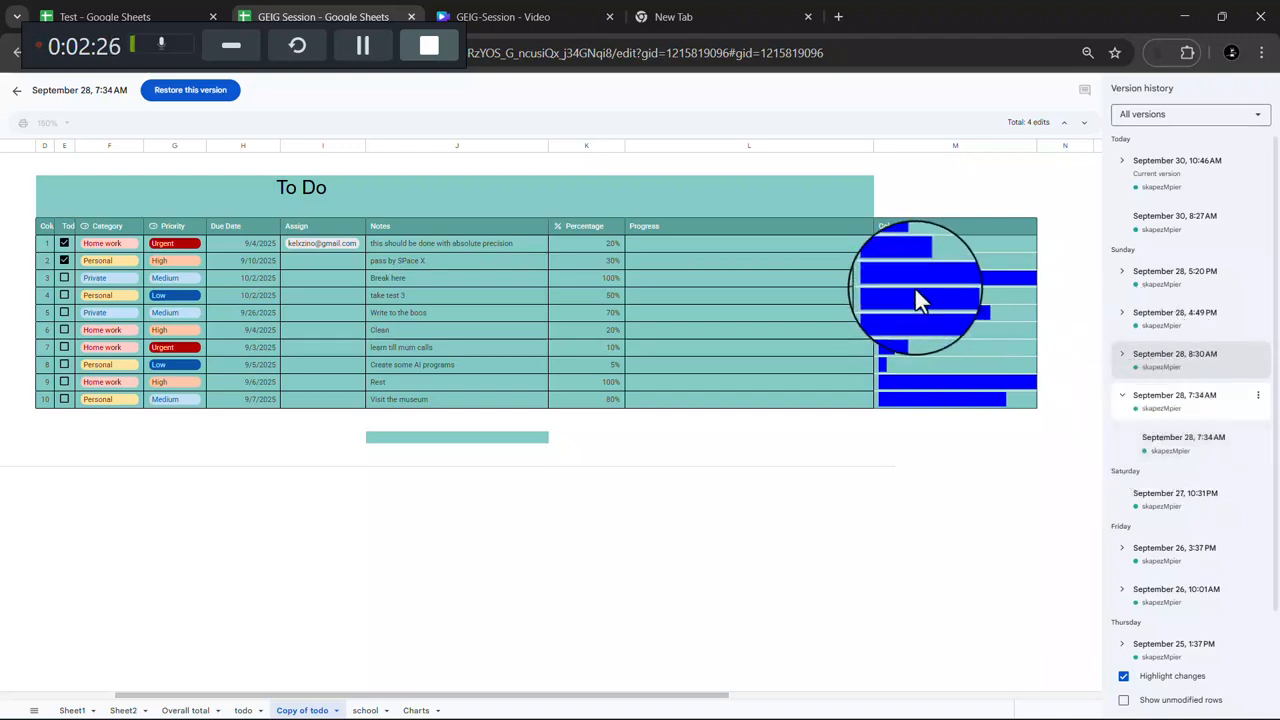
# Step: Expand the September 28, 4:49 PM version and preview its 4:48 PM and 4:36 PM detailed versions
pyautogui.click(1150, 316)
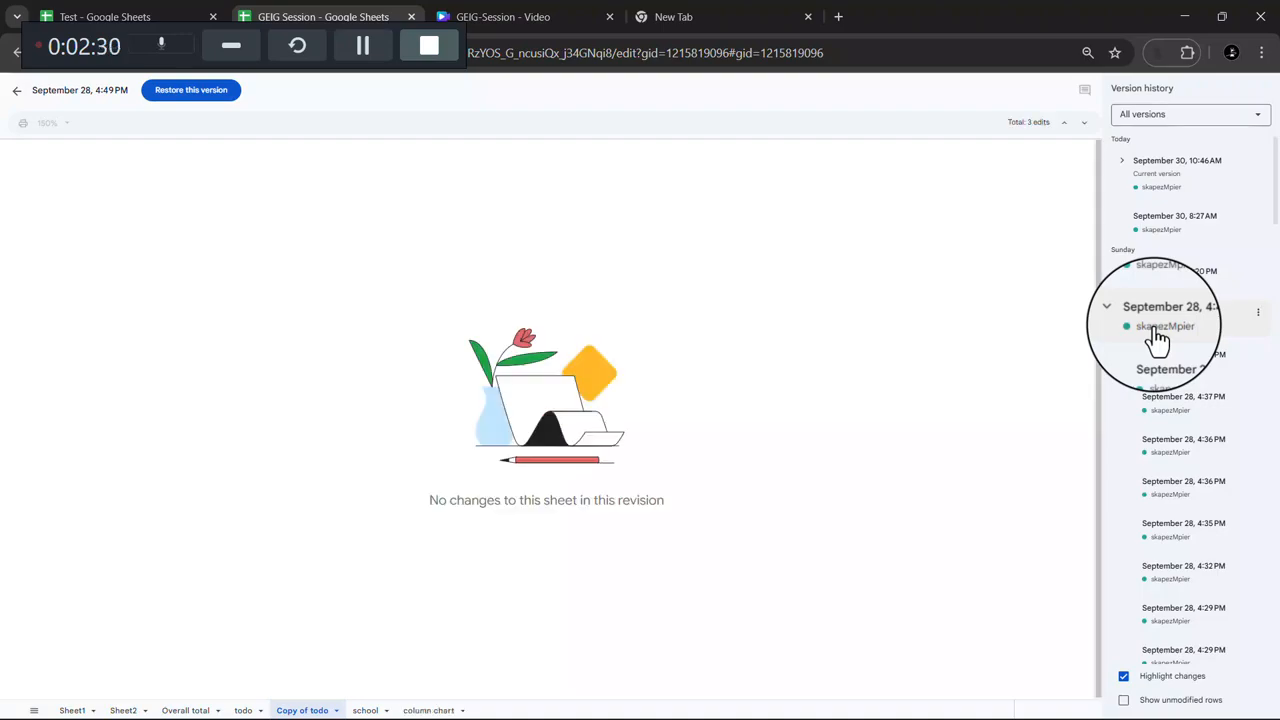
pyautogui.click(1162, 356)
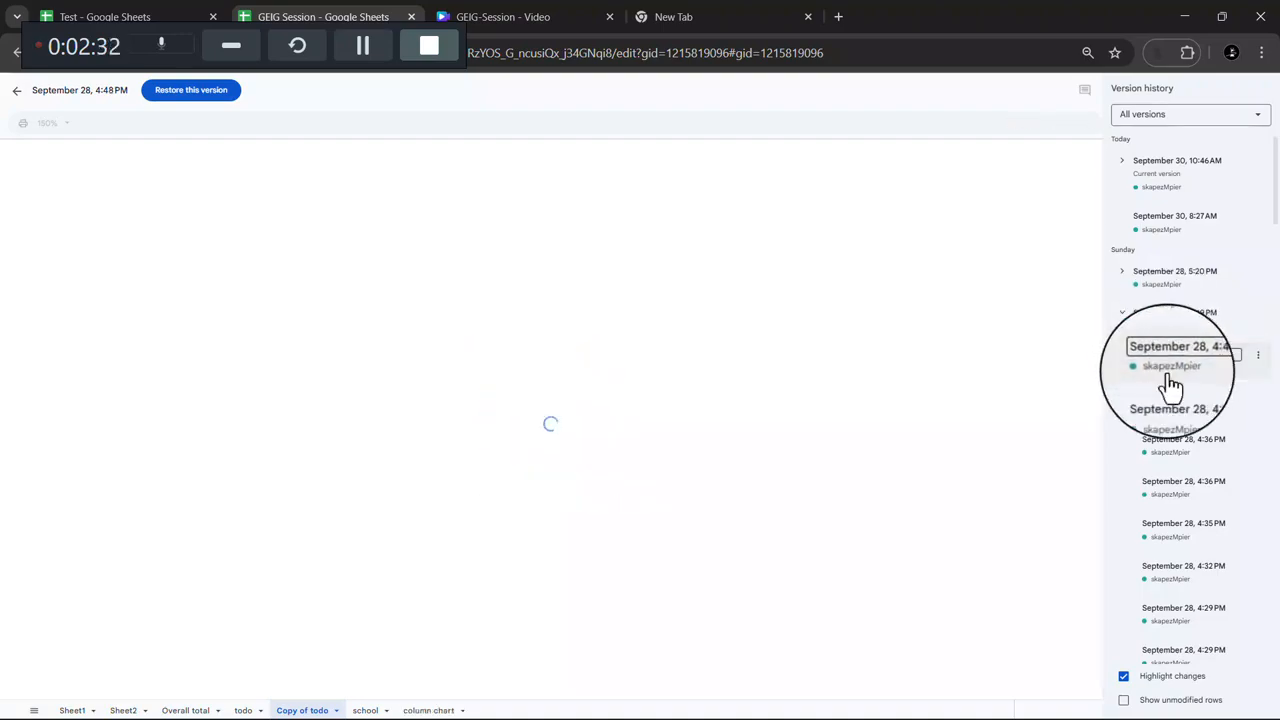
pyautogui.click(1176, 488)
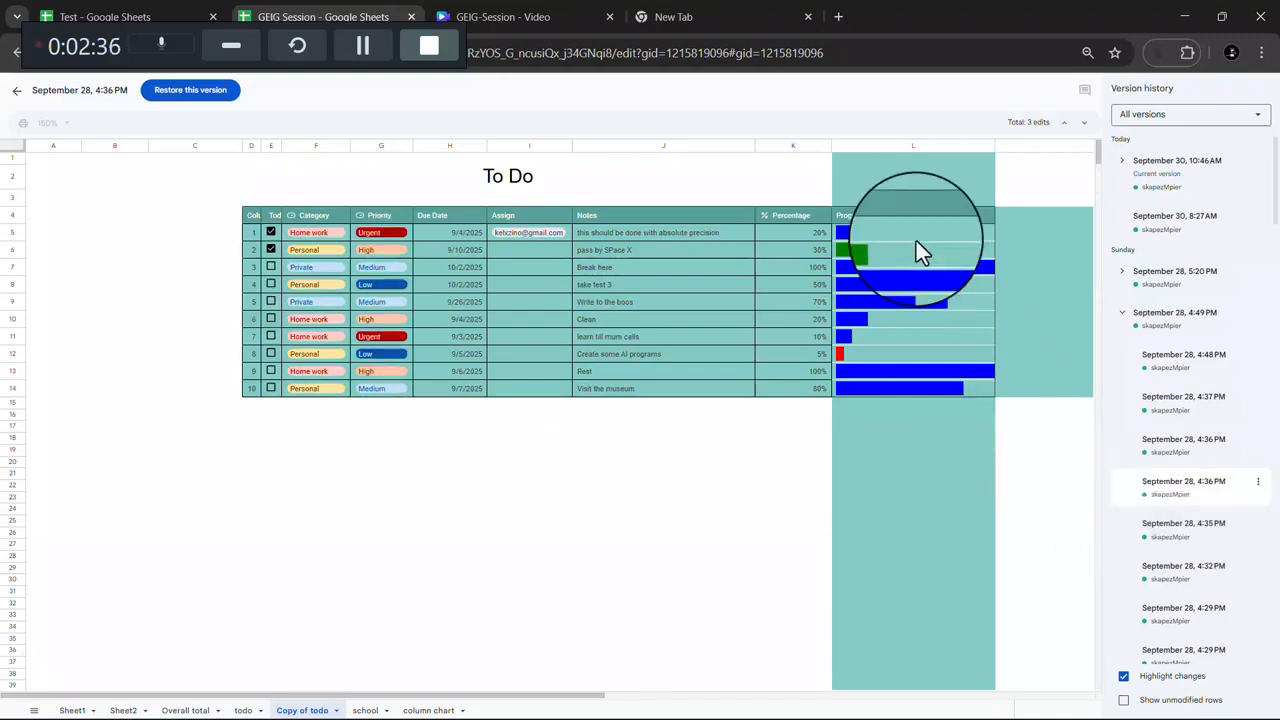
pyautogui.scroll(-8, 1150, 430)
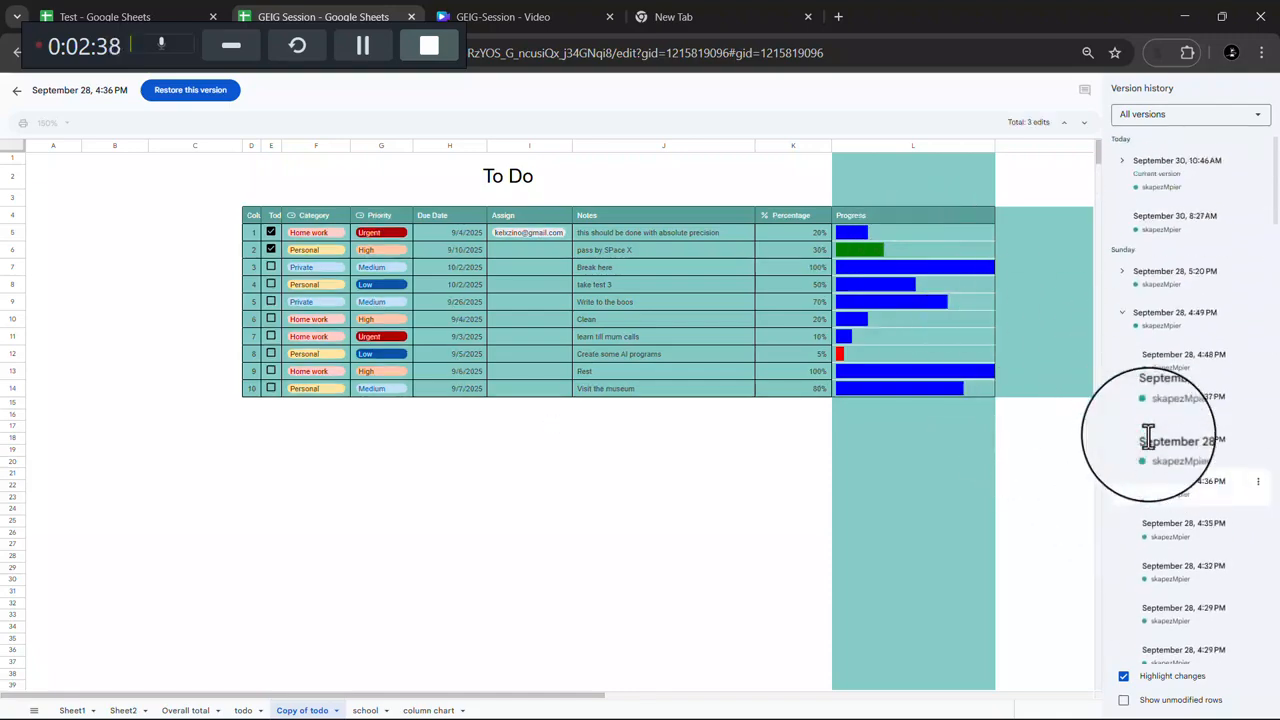
pyautogui.scroll(10, 1164, 300)
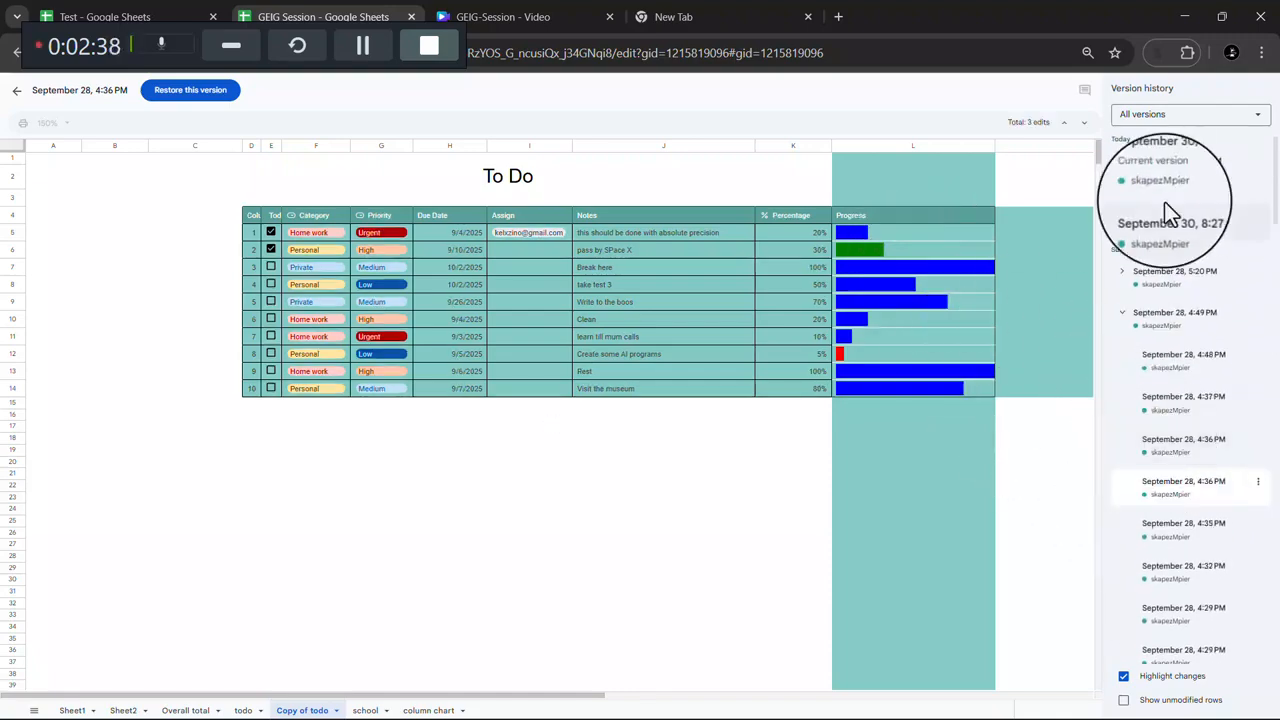
pyautogui.click(1220, 130)
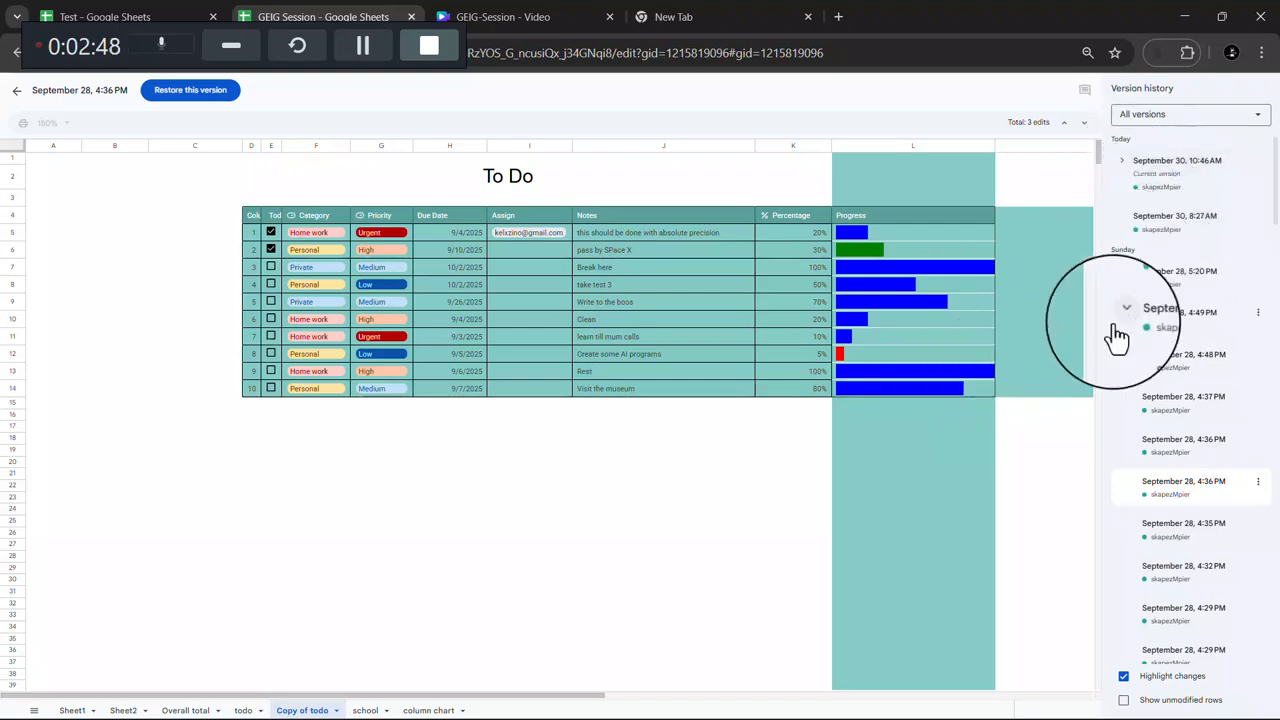
# Step: Look through the detailed September 28 versions, preview a 4:02 PM version and show its available actions
pyautogui.scroll(-4, 1137, 510)
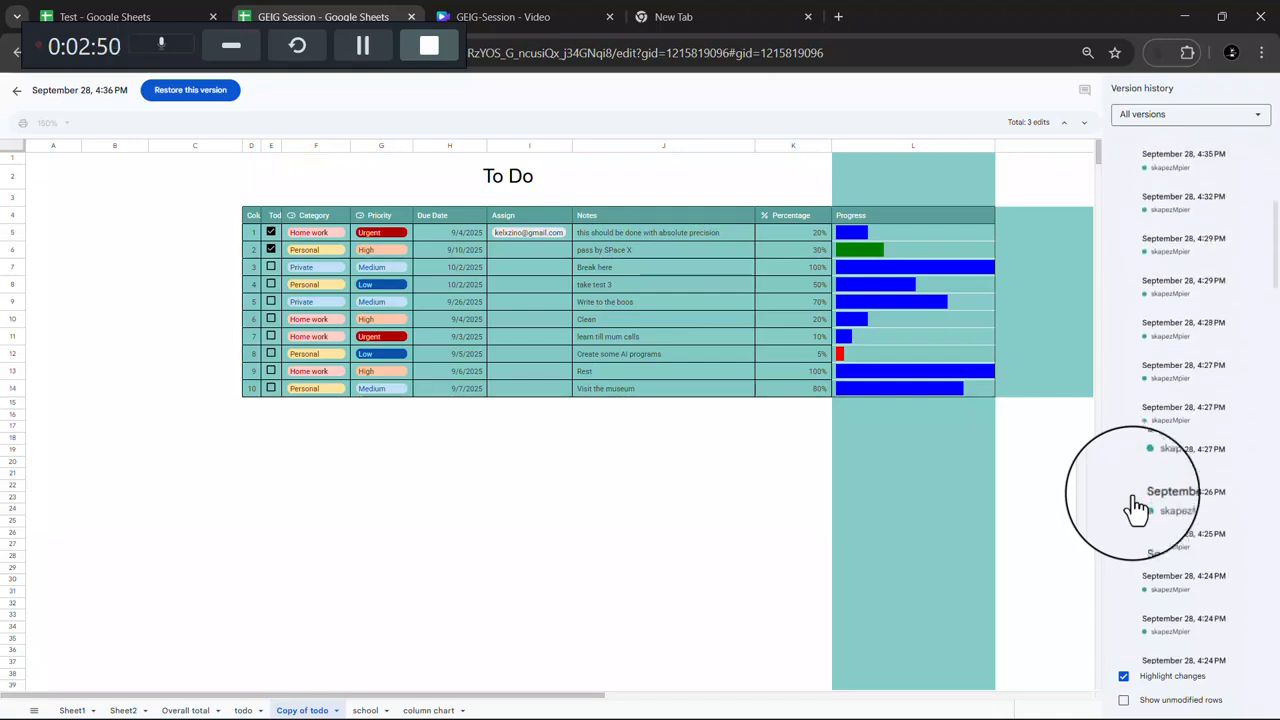
pyautogui.scroll(-6, 1137, 508)
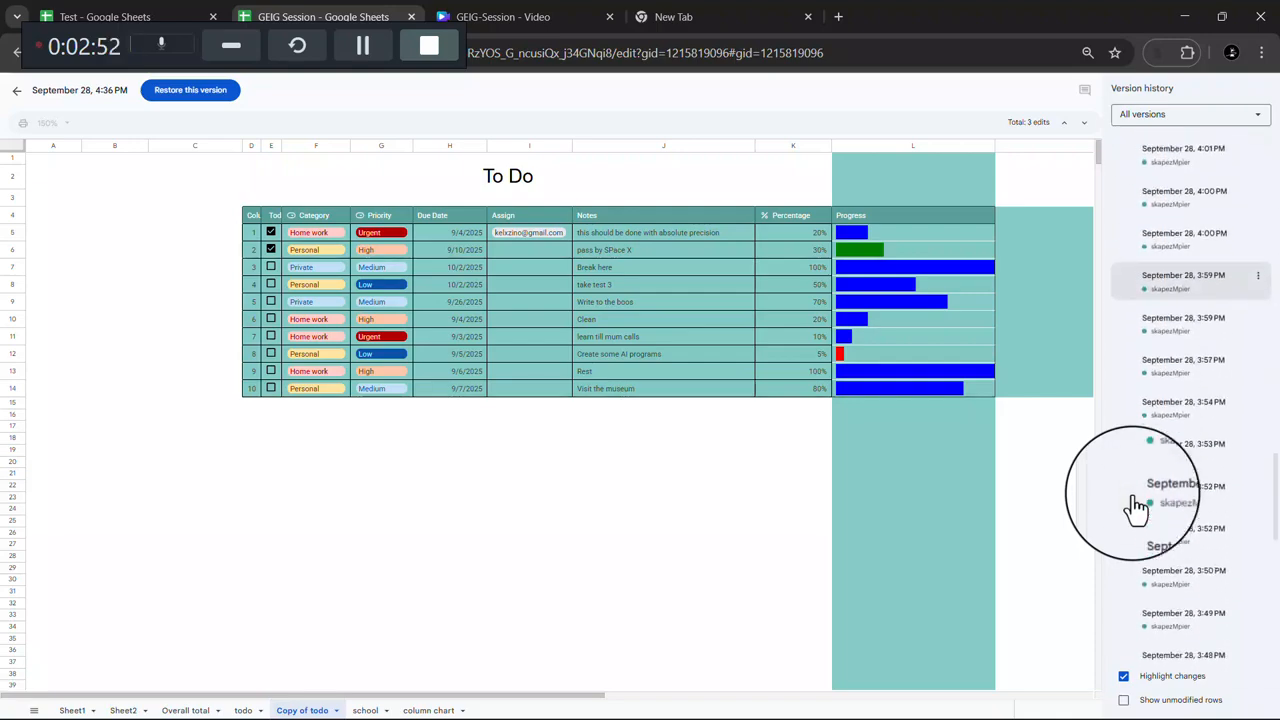
pyautogui.scroll(6, 1200, 290)
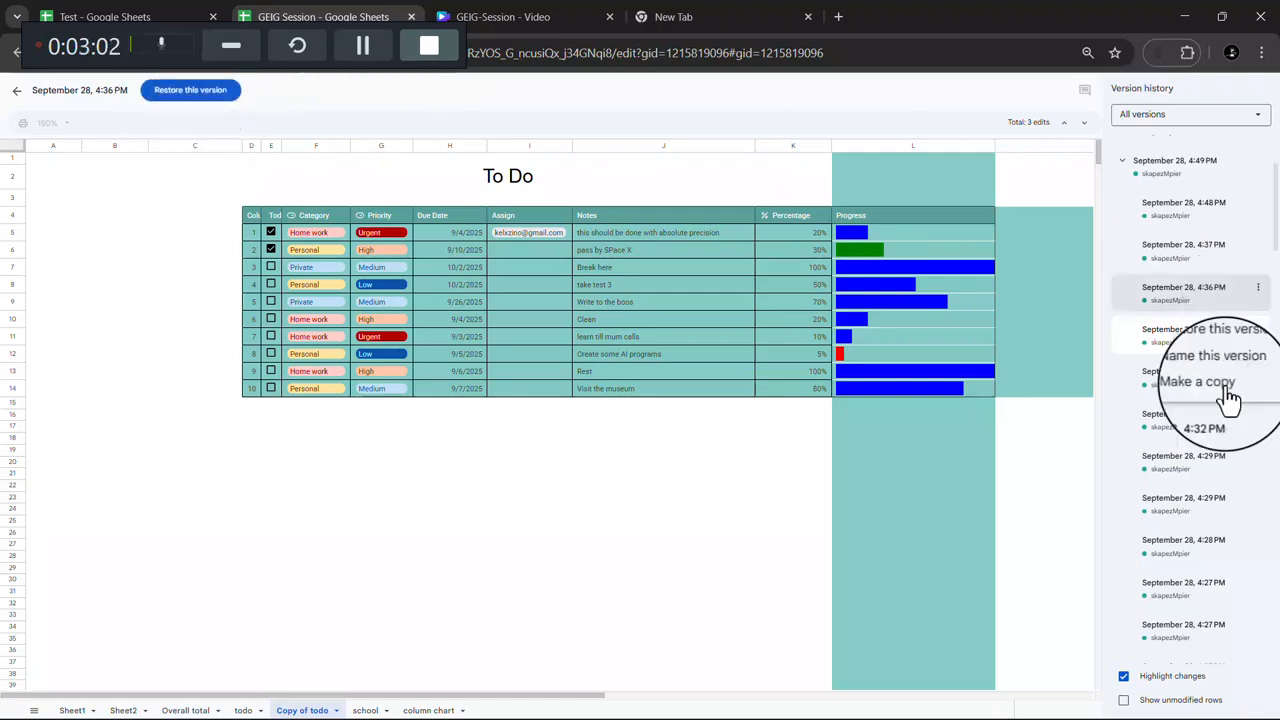
pyautogui.scroll(-4, 1178, 603)
pyautogui.scroll(-5, 1203, 586)
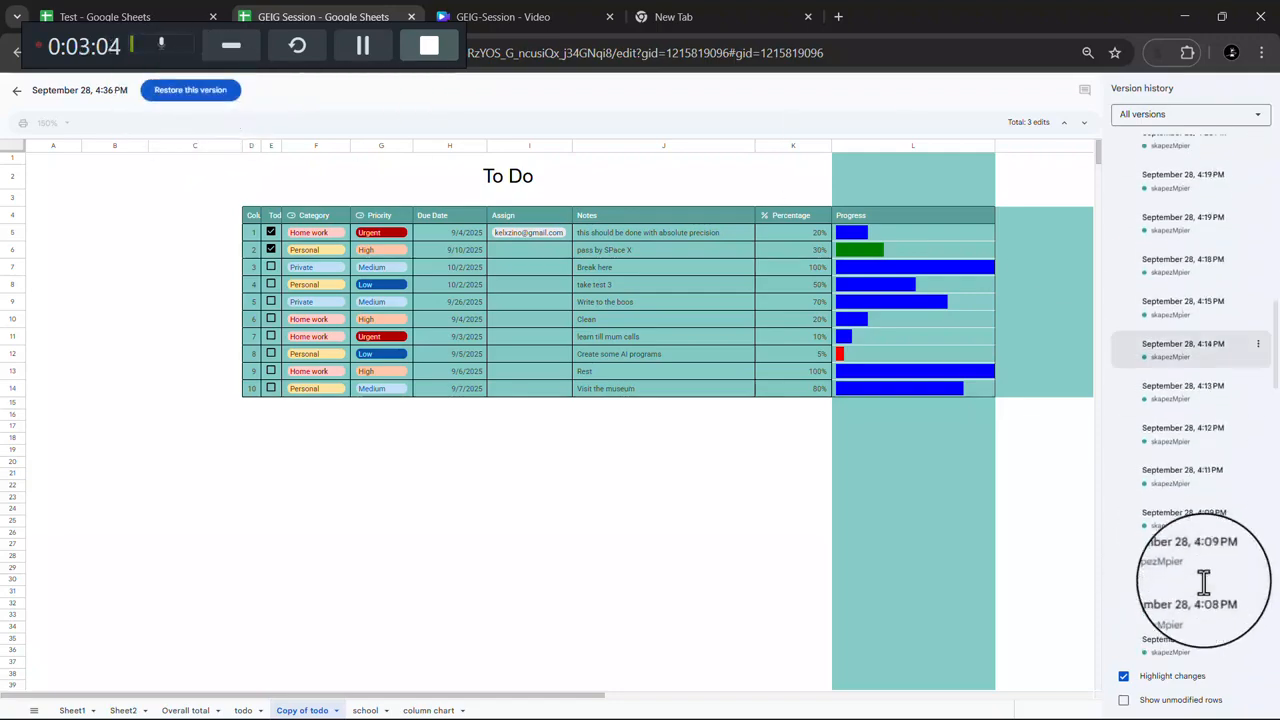
pyautogui.scroll(-1, 1203, 586)
pyautogui.moveTo(1206, 526)
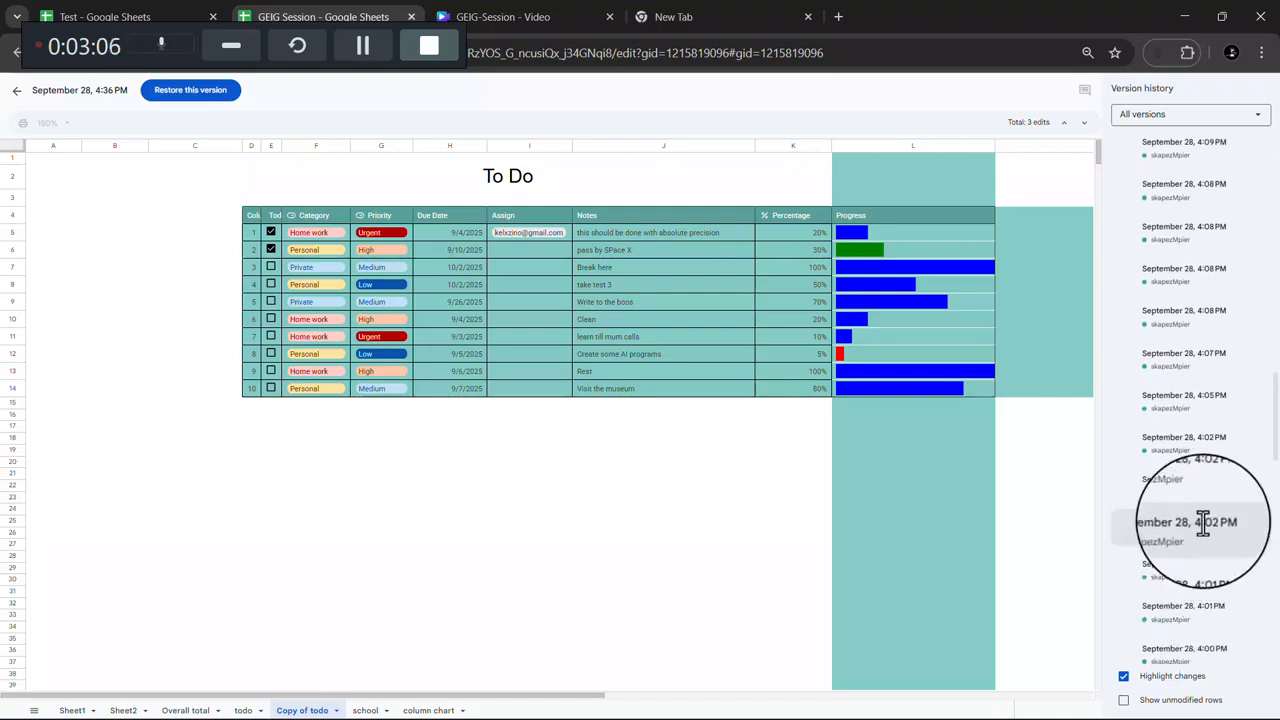
pyautogui.click(1259, 525)
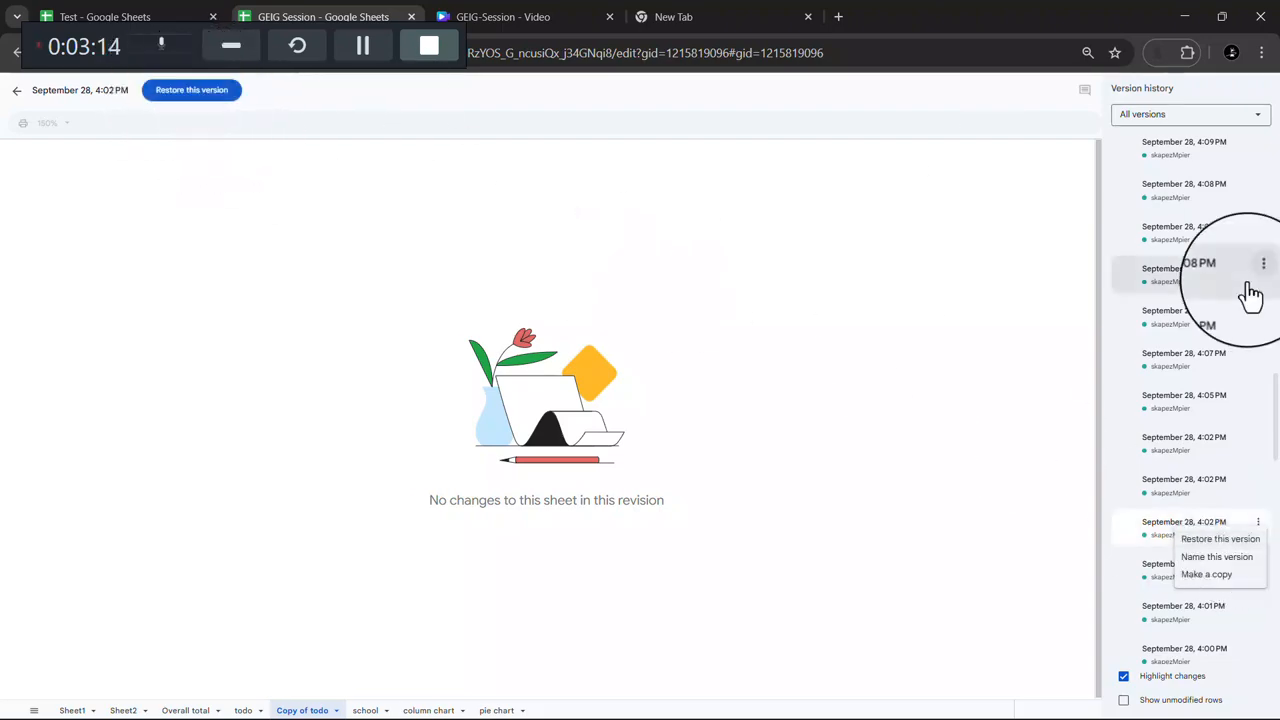
# Step: Exit version history in the GEIG Session spreadsheet and in the Test spreadsheet without restoring anything
pyautogui.scroll(6, 1250, 293)
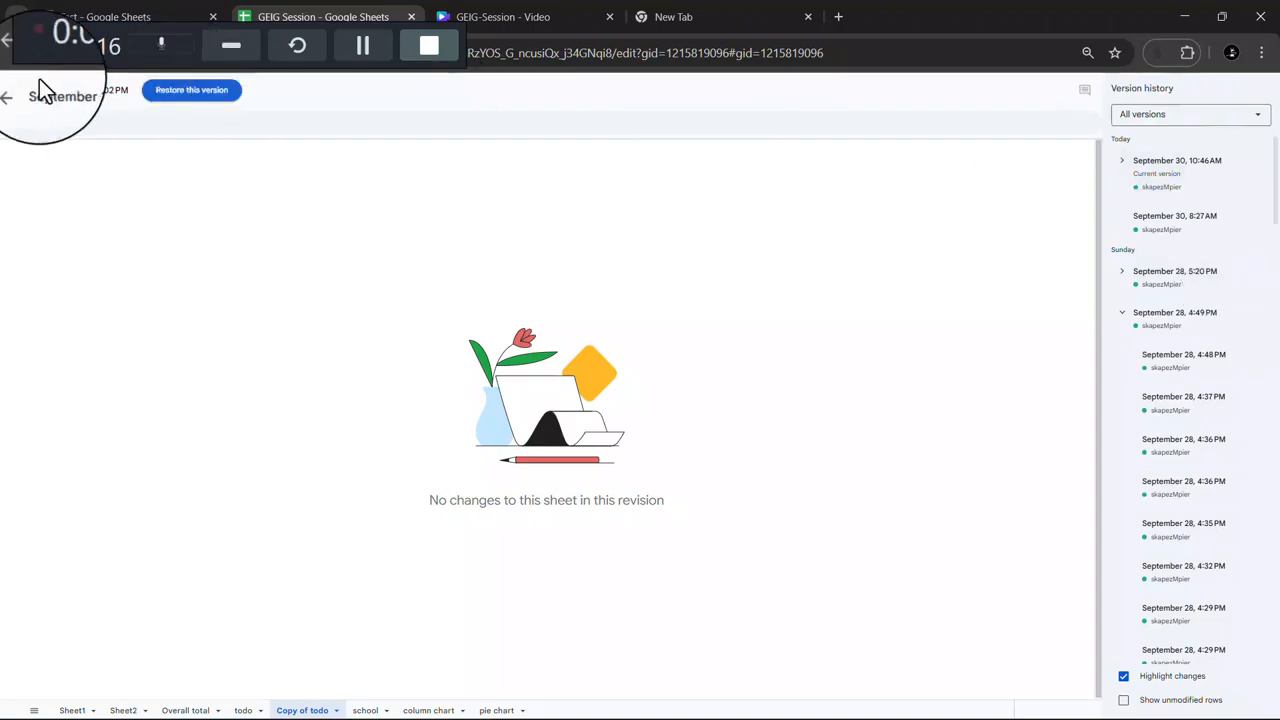
pyautogui.click(17, 98)
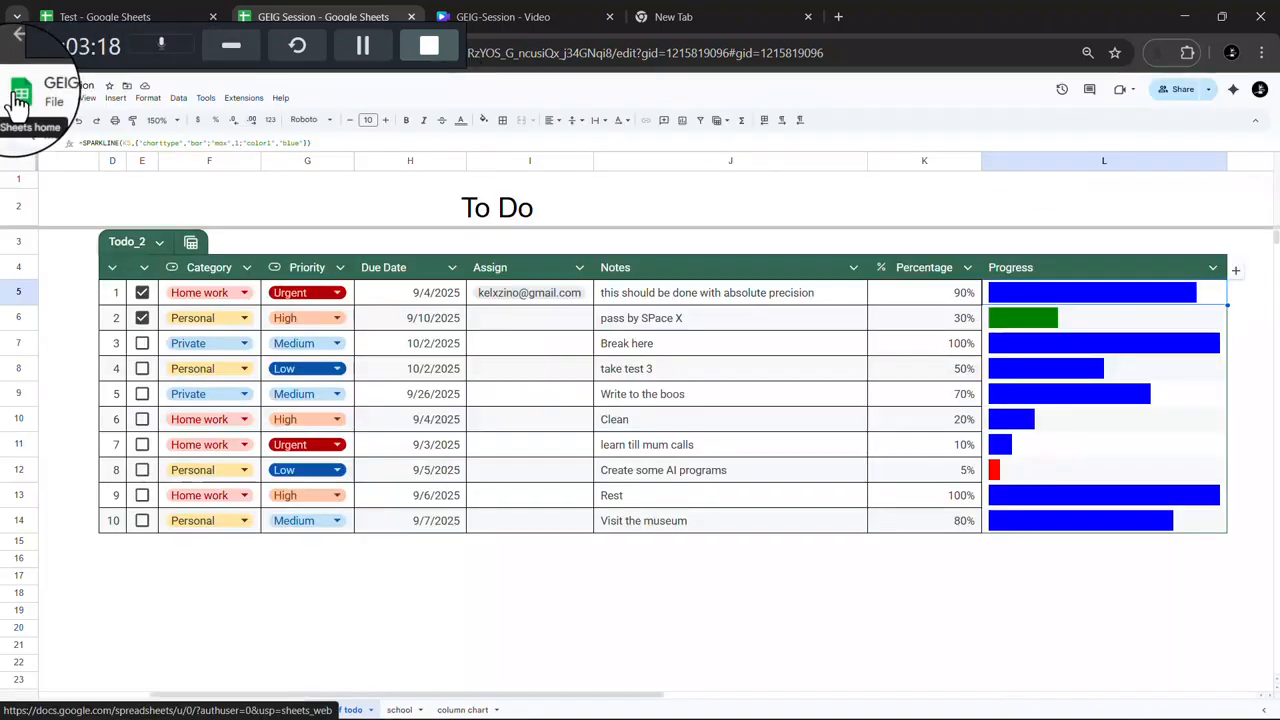
pyautogui.click(123, 14)
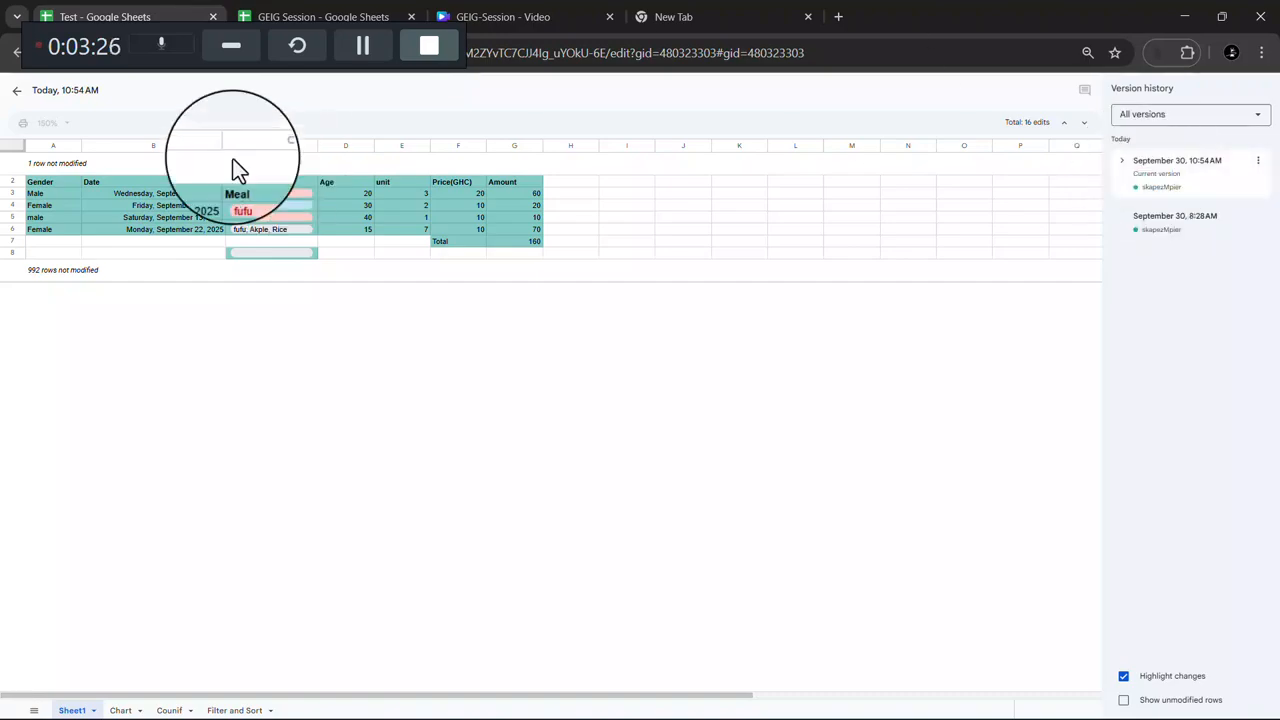
pyautogui.click(18, 100)
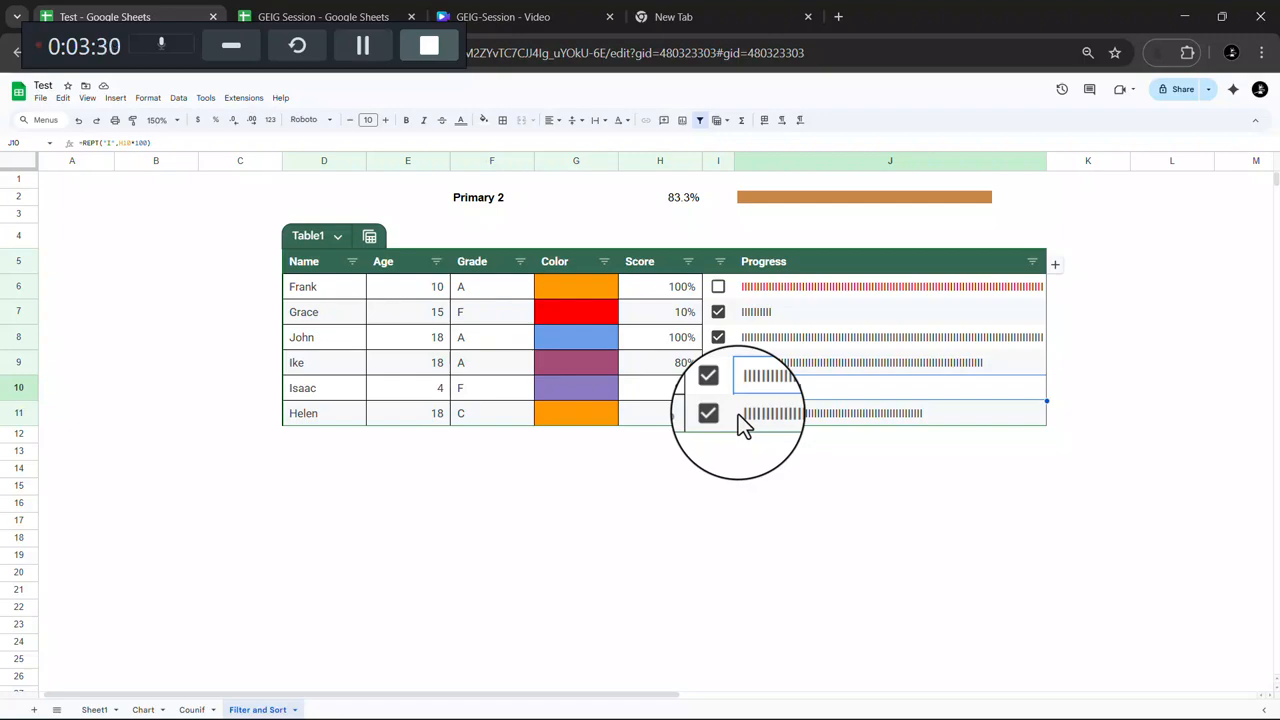
# Step: Switch to the GEIG Session spreadsheet and set the first to-do item's Percentage in K5 to 30%
pyautogui.click(368, 14)
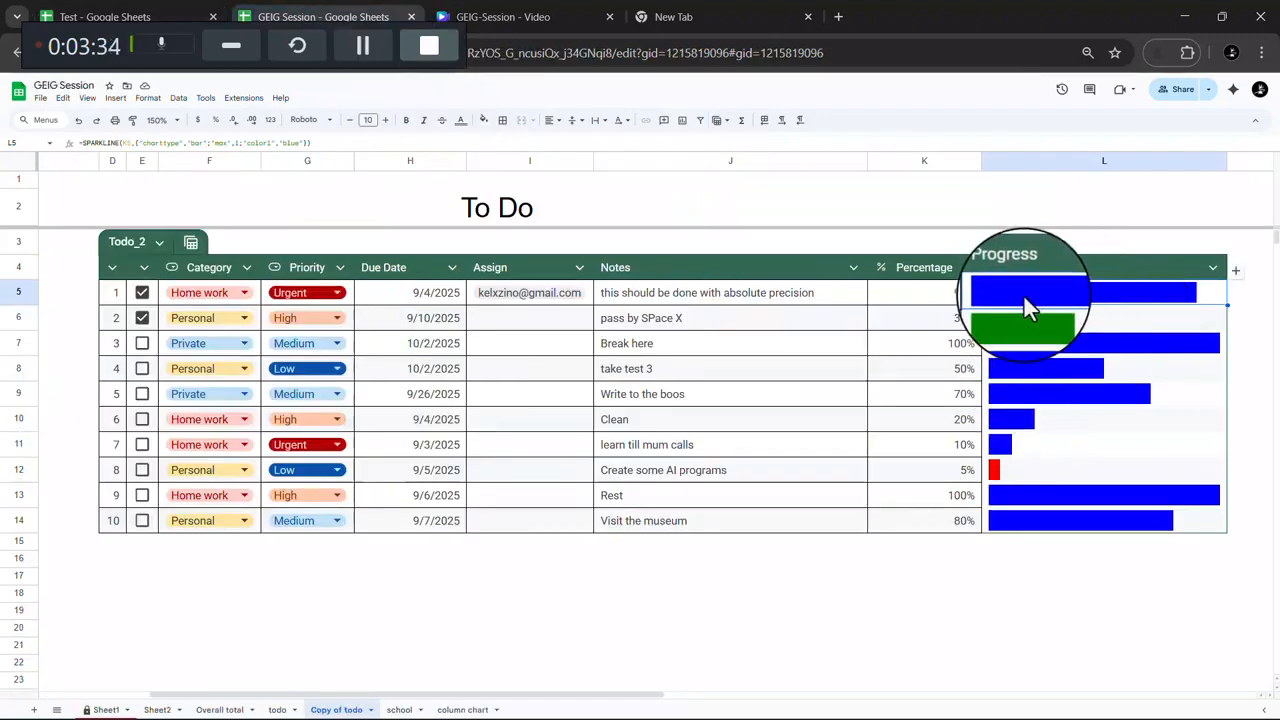
pyautogui.click(956, 292)
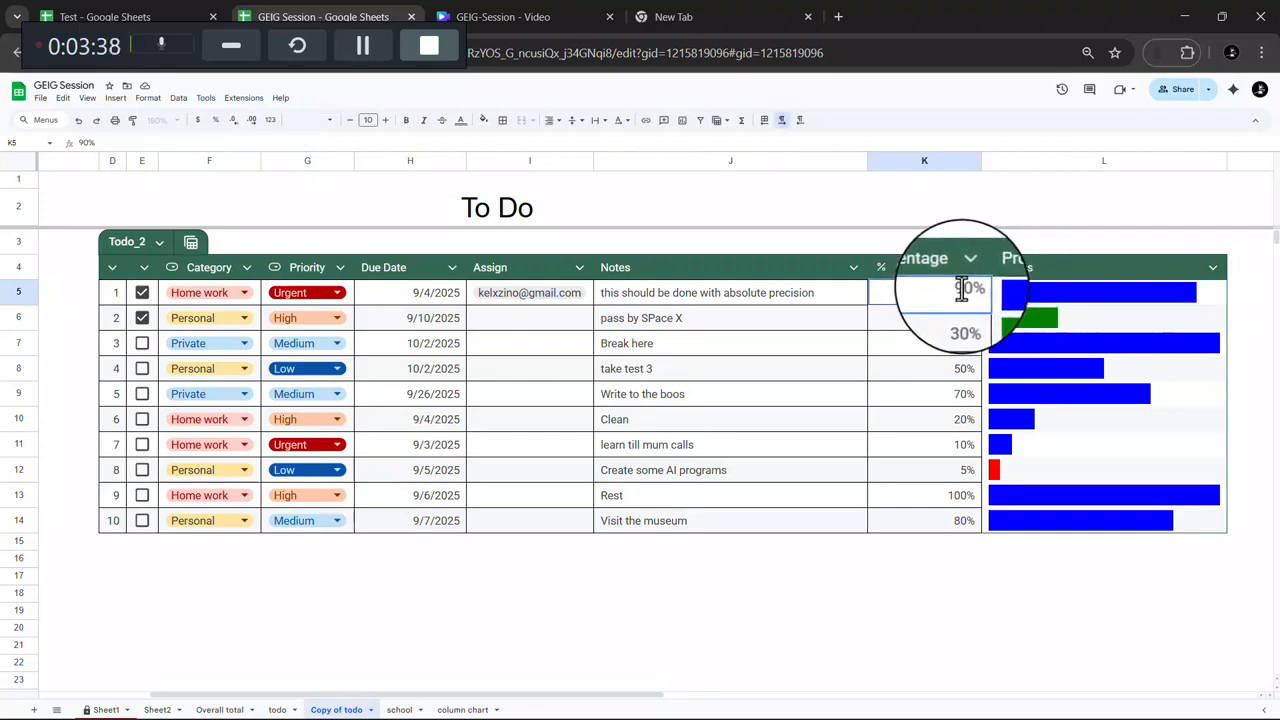
pyautogui.press('Return')
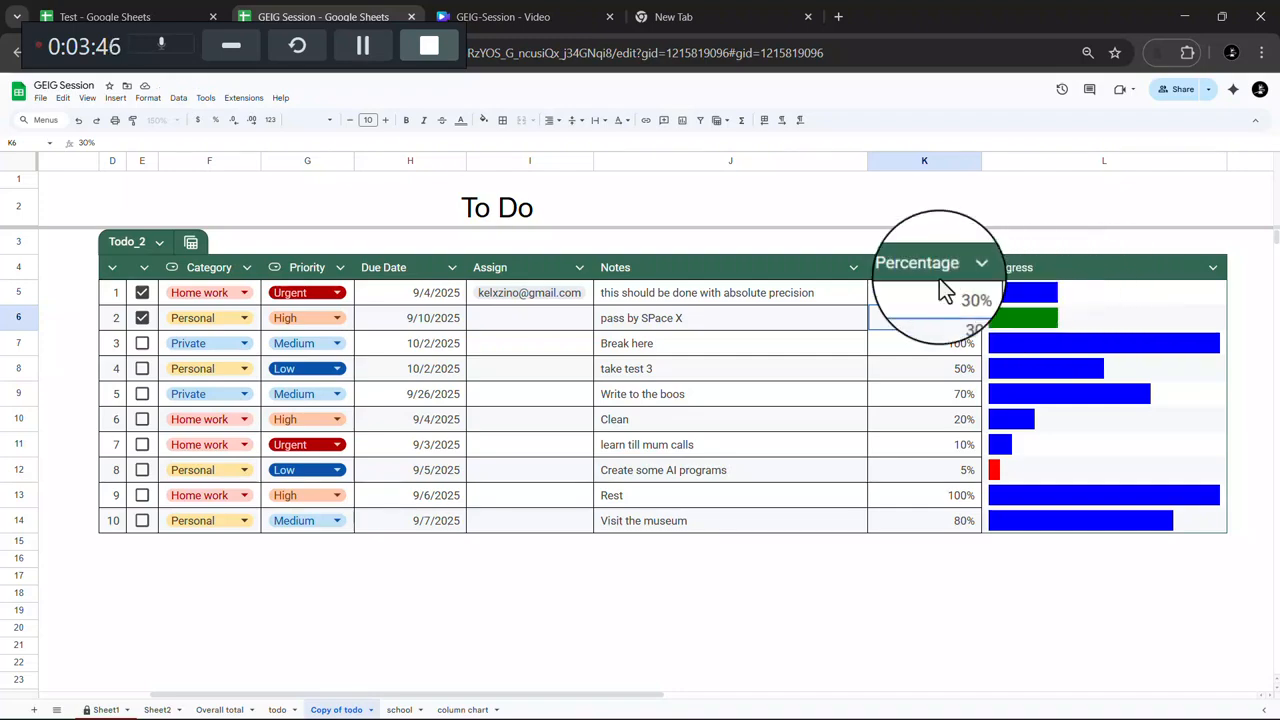
# Step: Assign the second to-do item in I6 to a contact using an @ mention
pyautogui.click(364, 40)
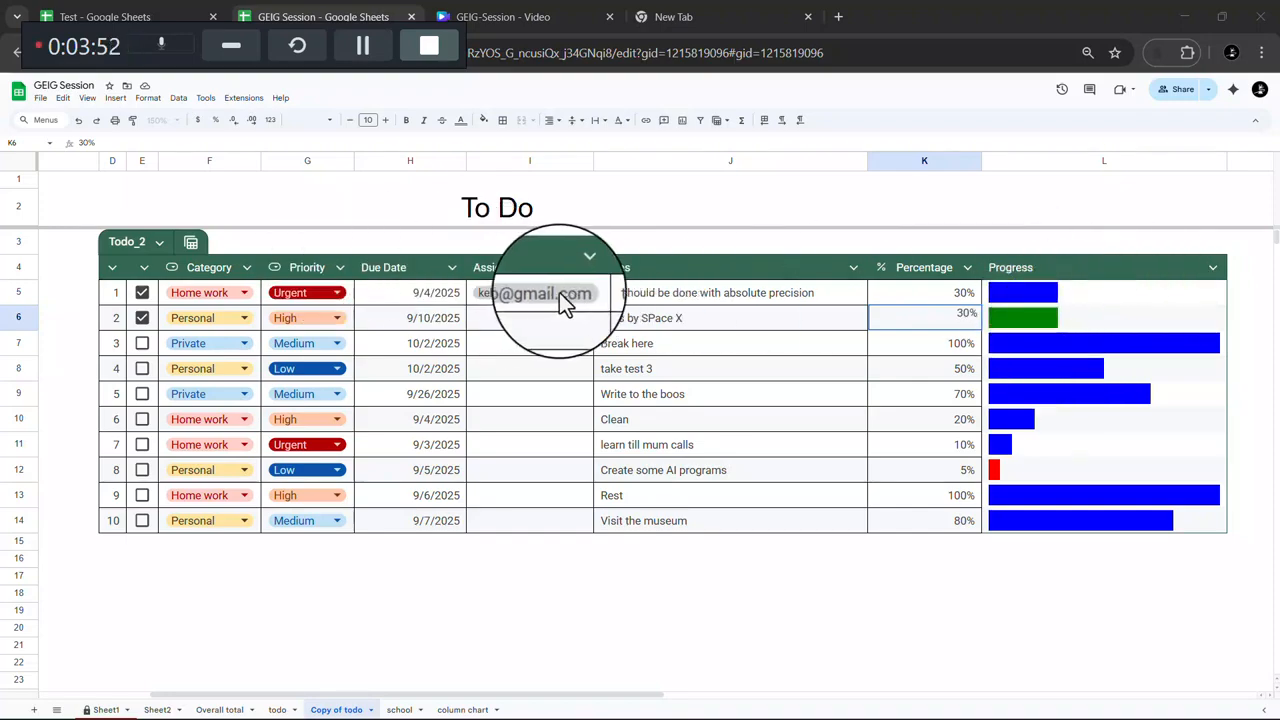
pyautogui.click(514, 323)
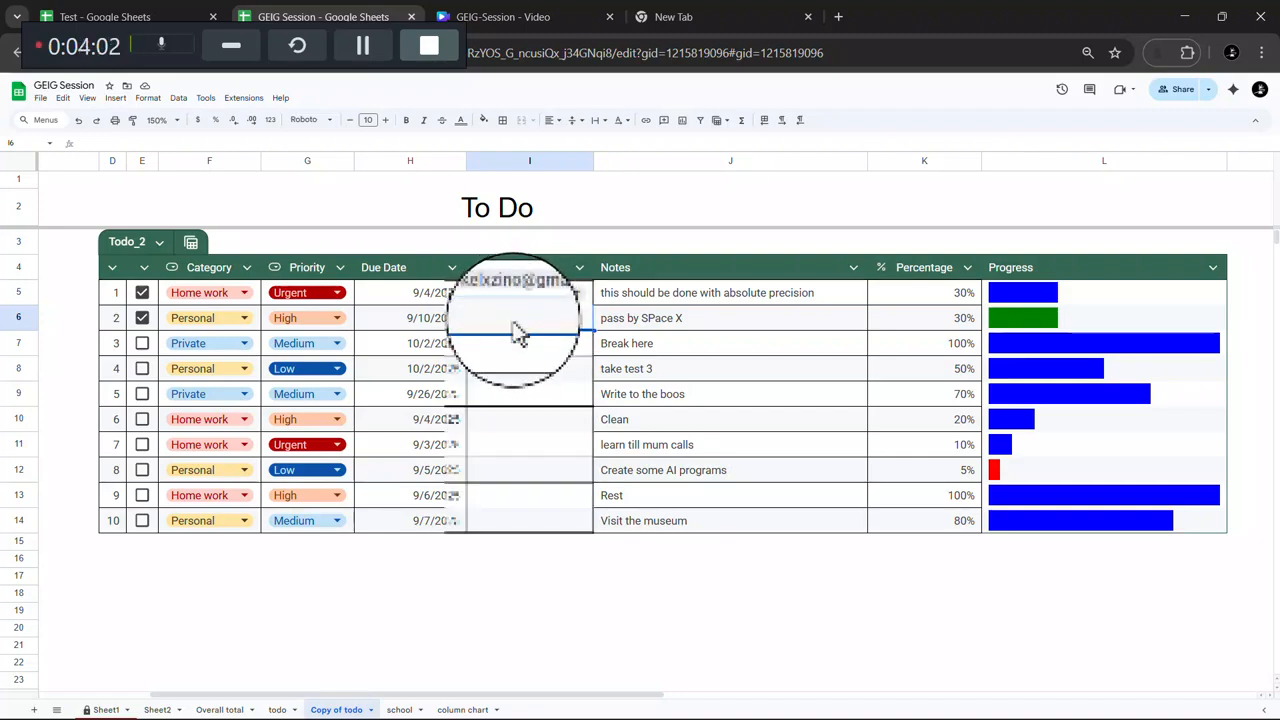
pyautogui.write('@')
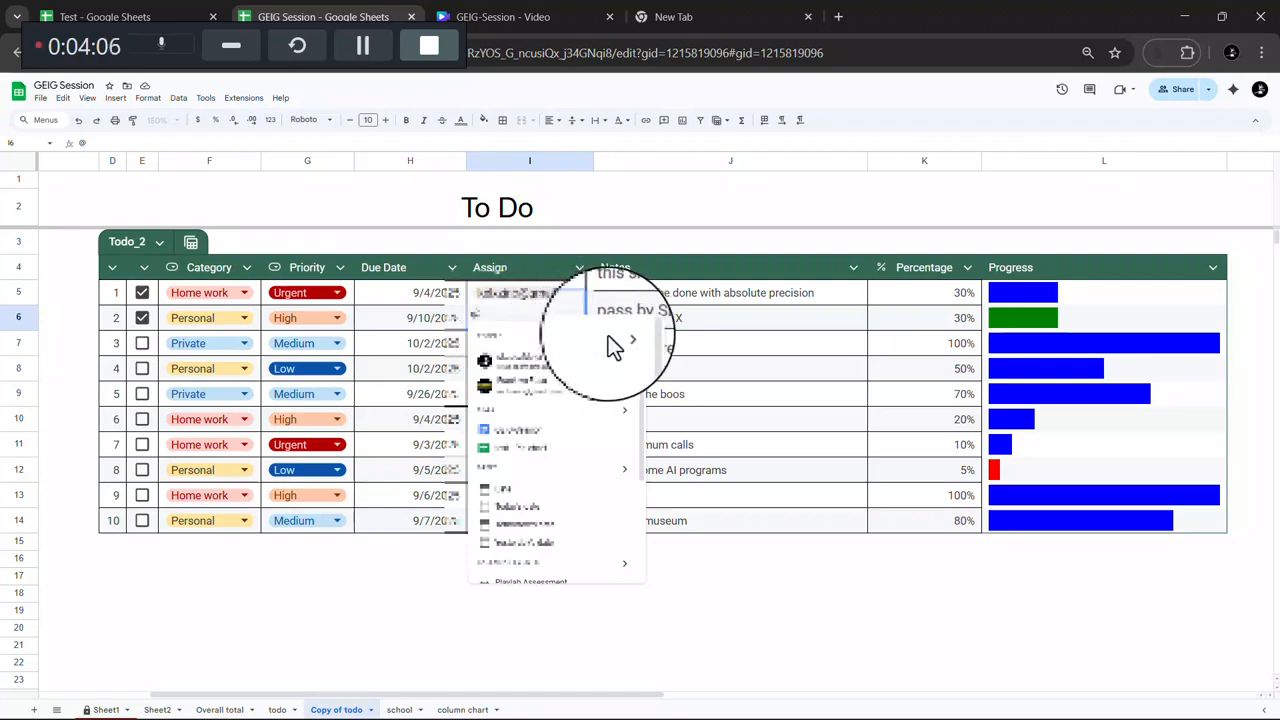
pyautogui.write('a')
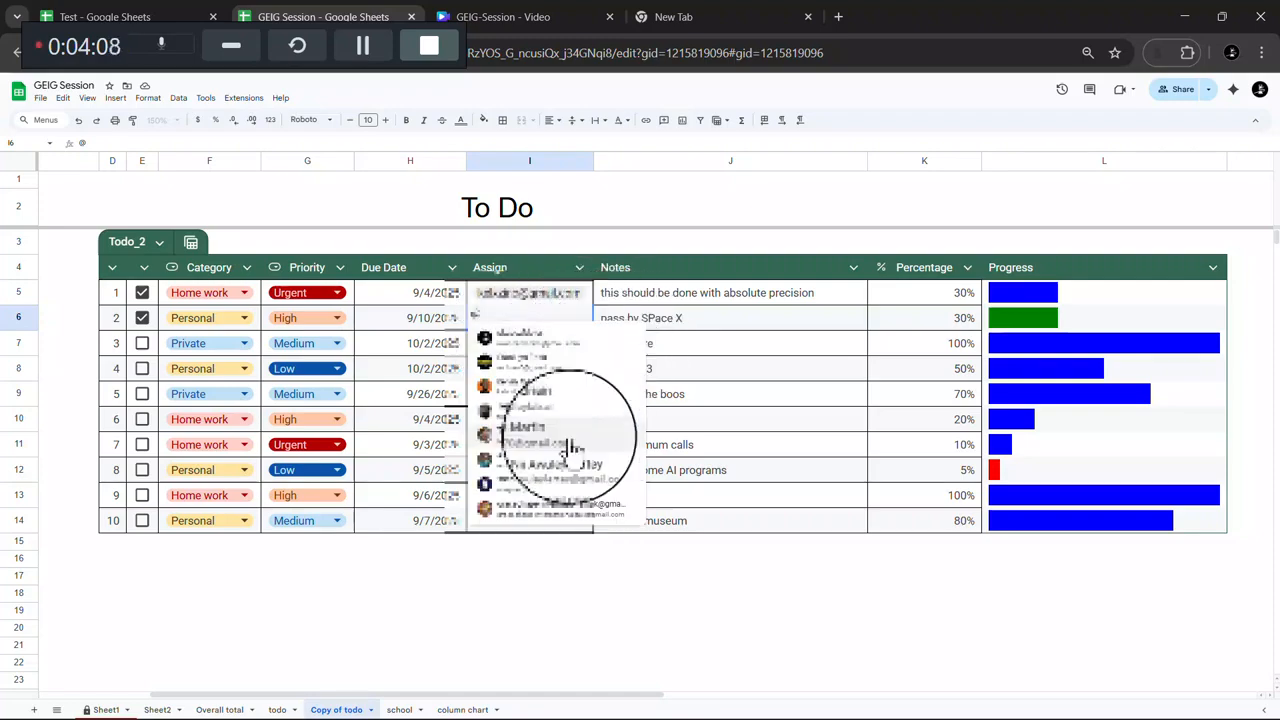
pyautogui.click(551, 515)
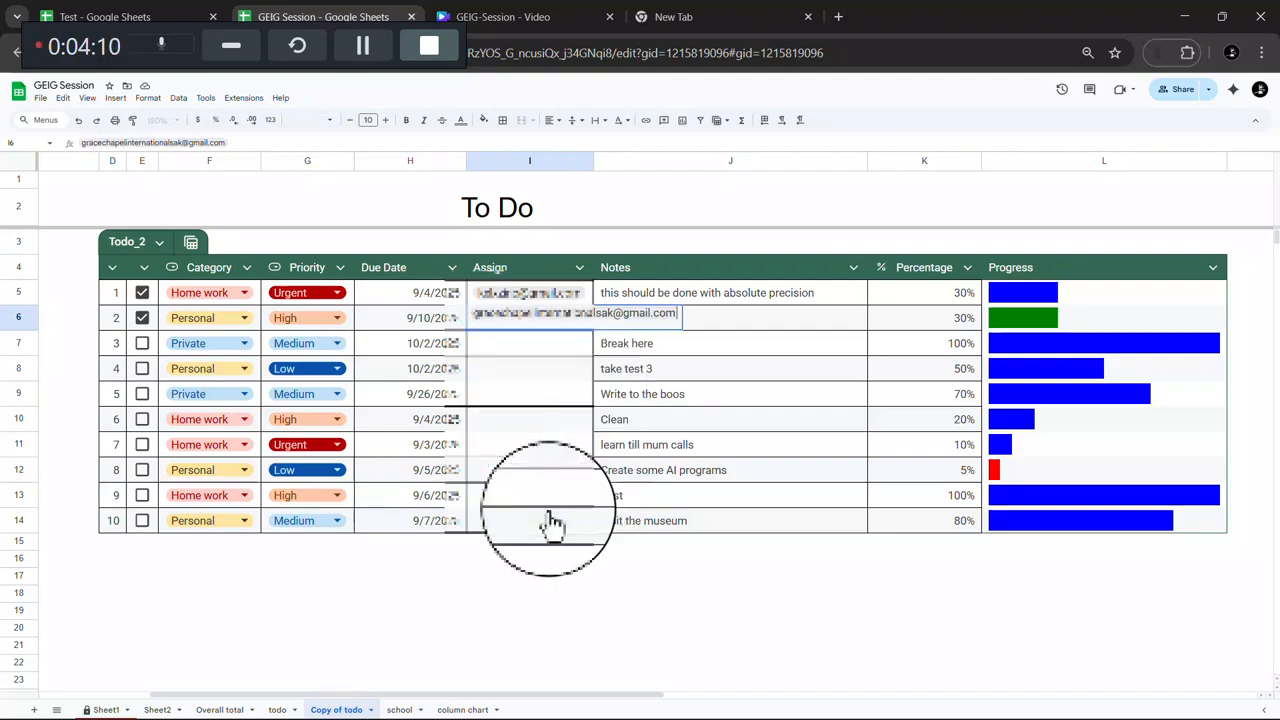
pyautogui.click(556, 423)
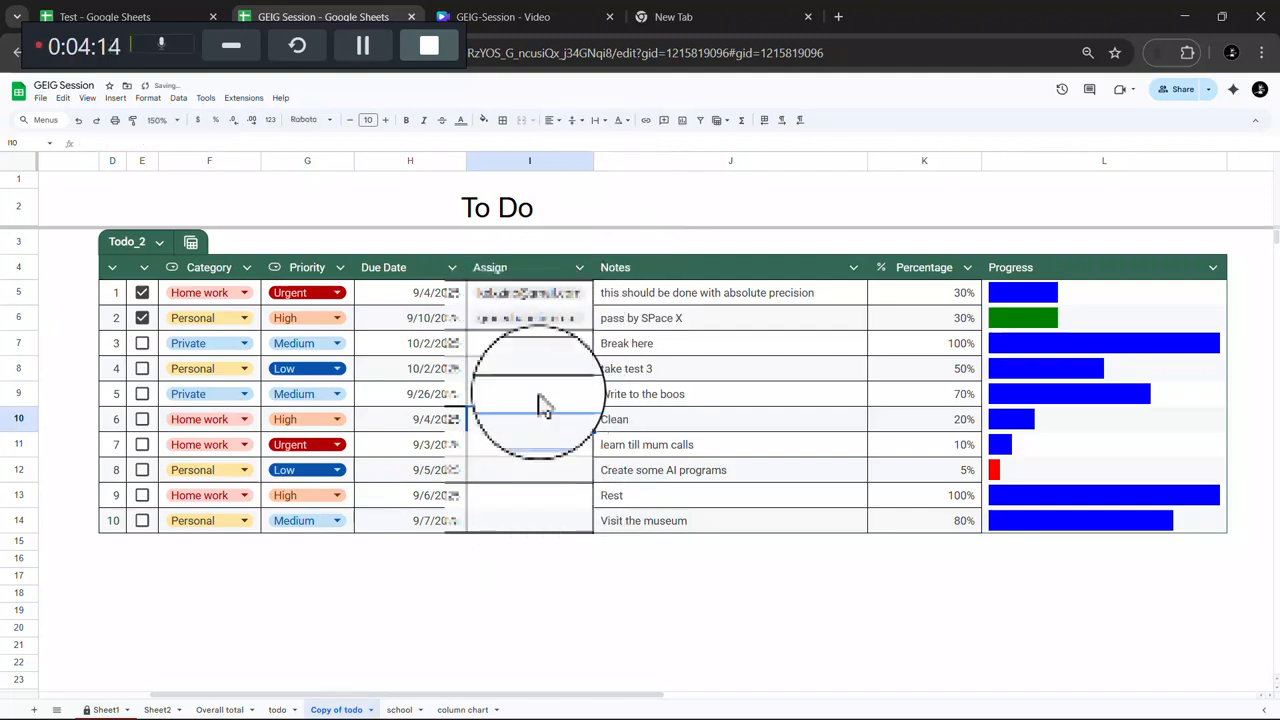
# Step: Try filling the I6 assignee down through I14, and undo the fill
pyautogui.click(543, 320)
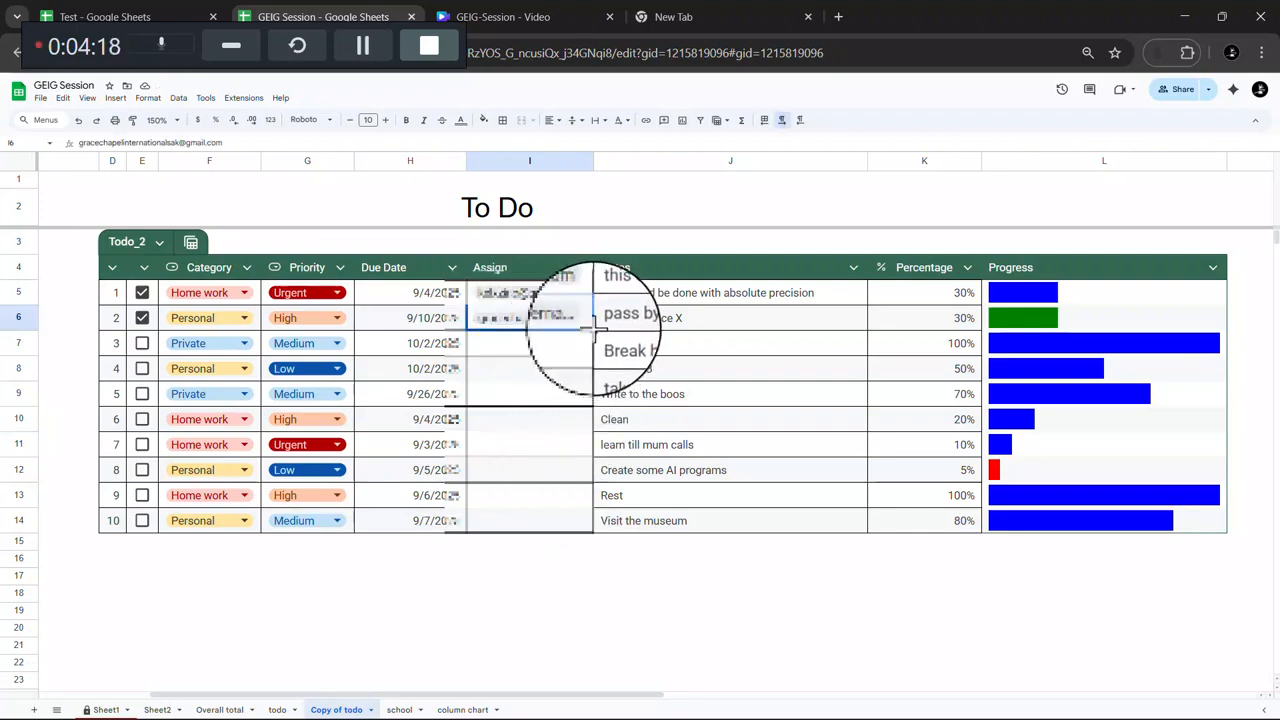
pyautogui.moveTo(593, 329); pyautogui.dragTo(588, 532)
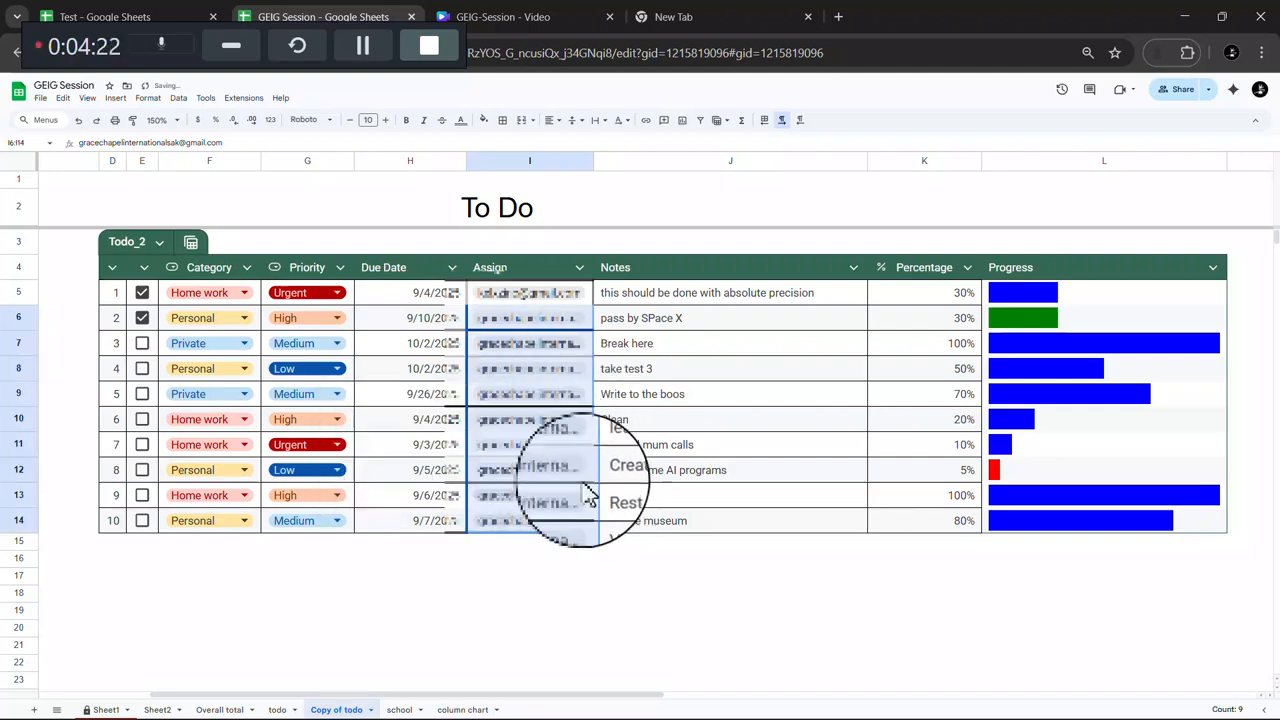
pyautogui.moveTo(560, 335)
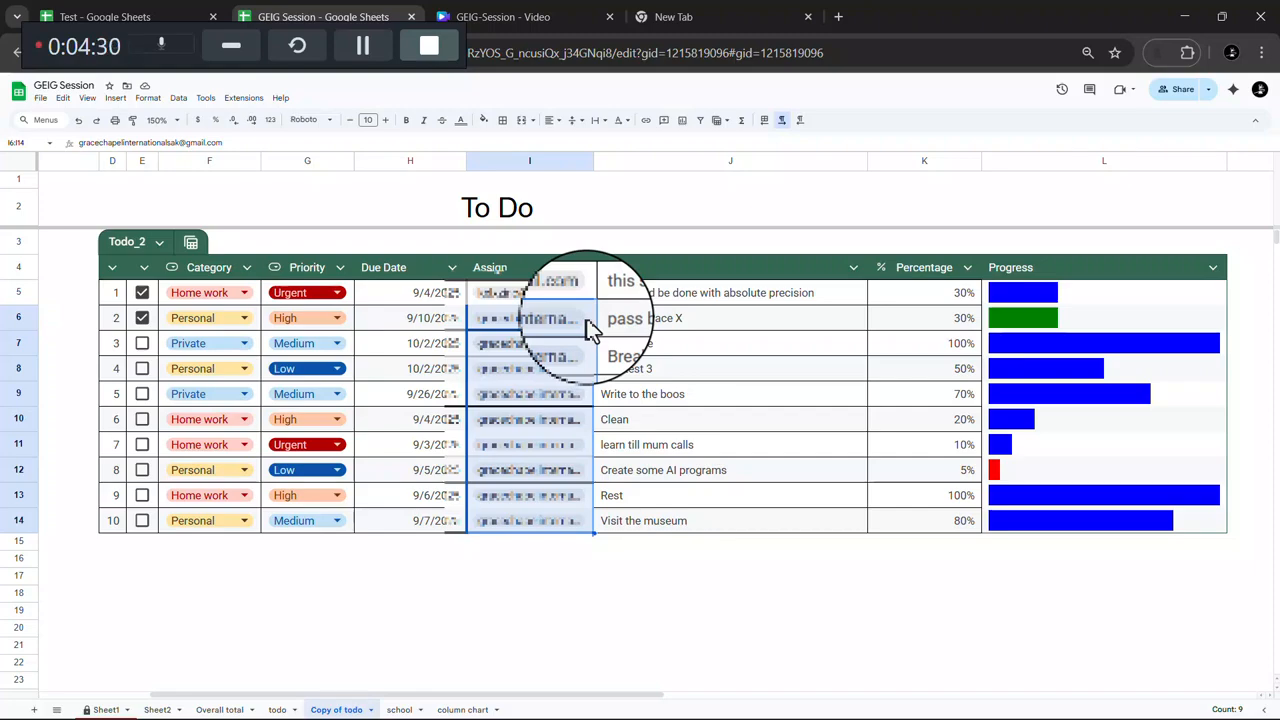
pyautogui.click(589, 323)
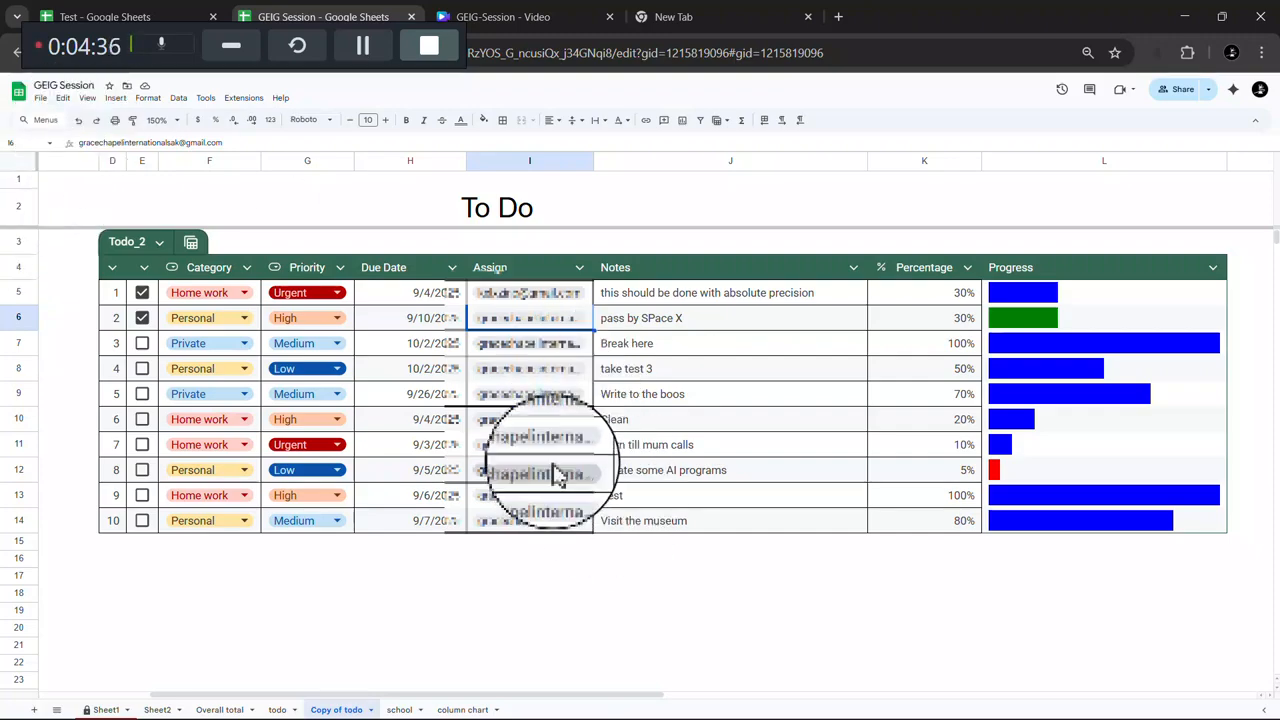
pyautogui.click(78, 120)
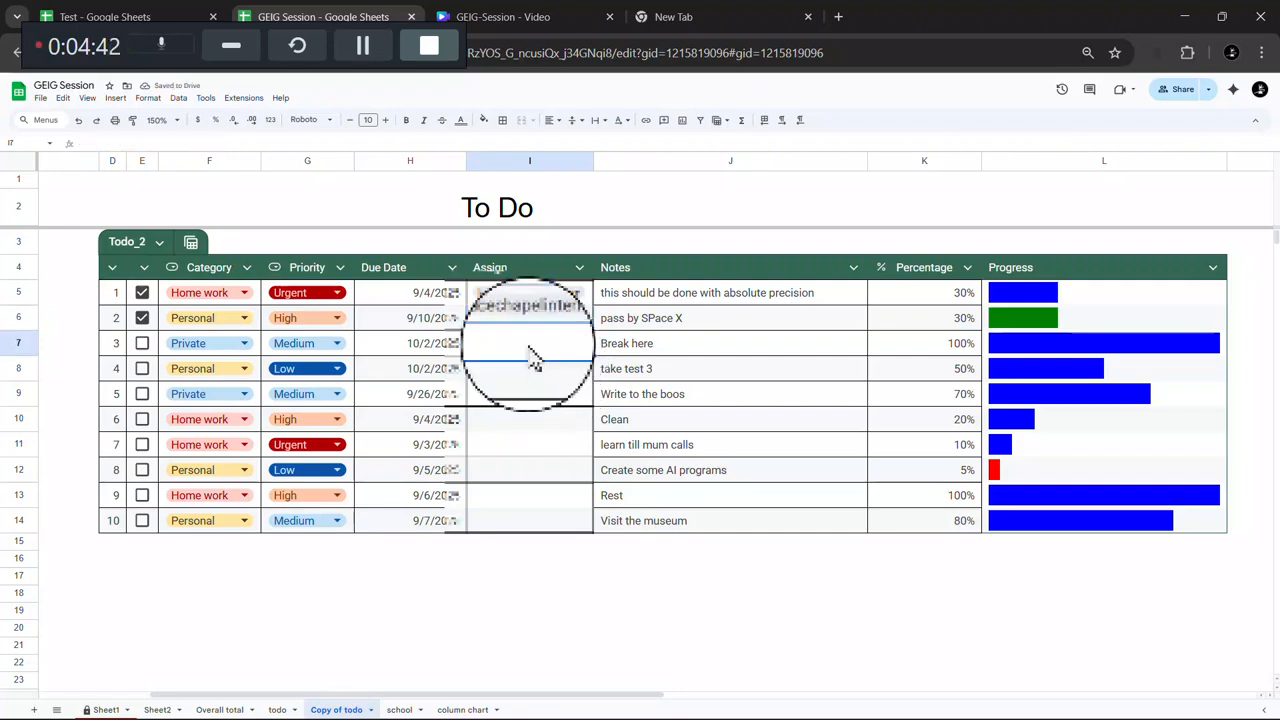
# Step: Assign the third to-do item in I7 to a different suggested contact using an @ mention
pyautogui.write('@')
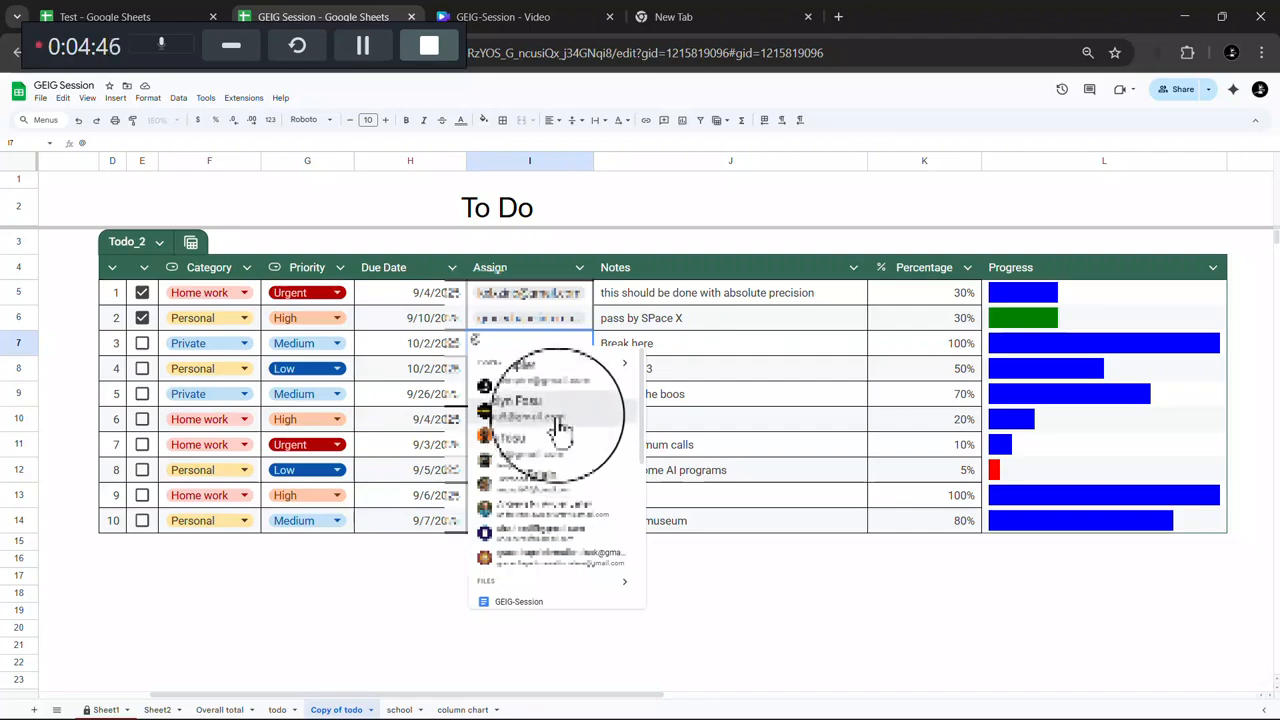
pyautogui.click(559, 432)
pyautogui.scroll(-1, 559, 430)
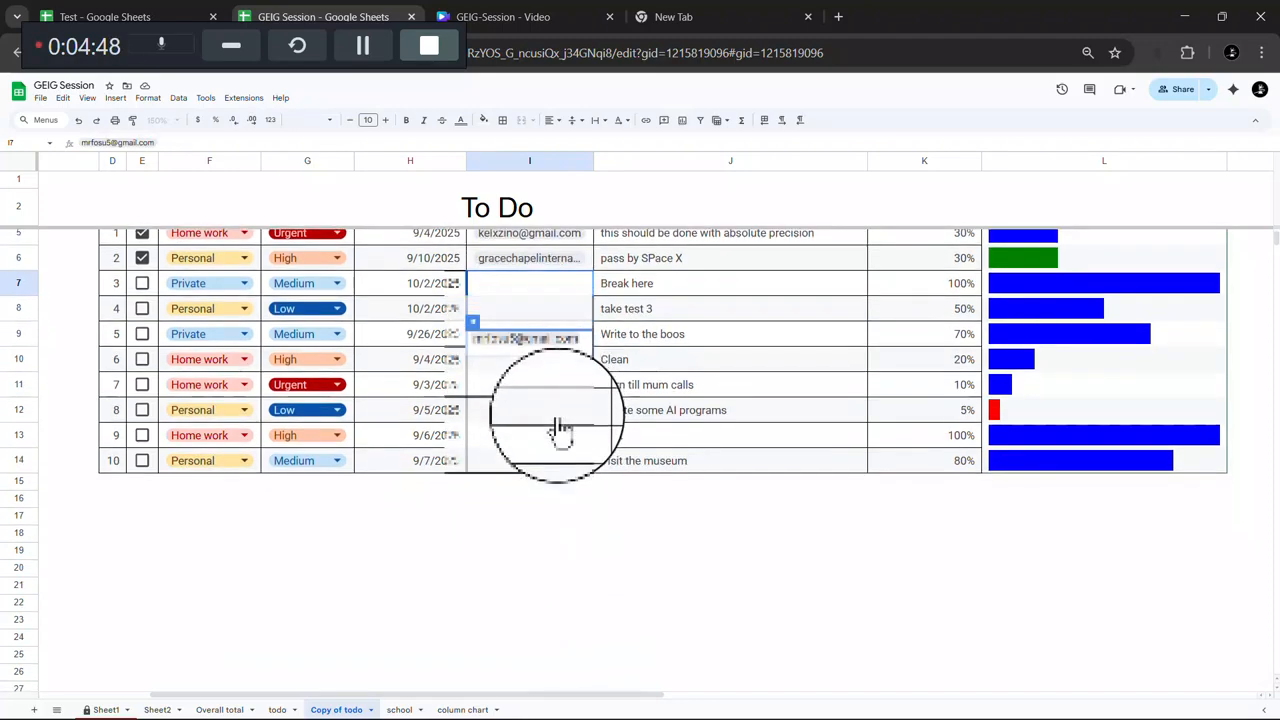
pyautogui.scroll(1, 559, 430)
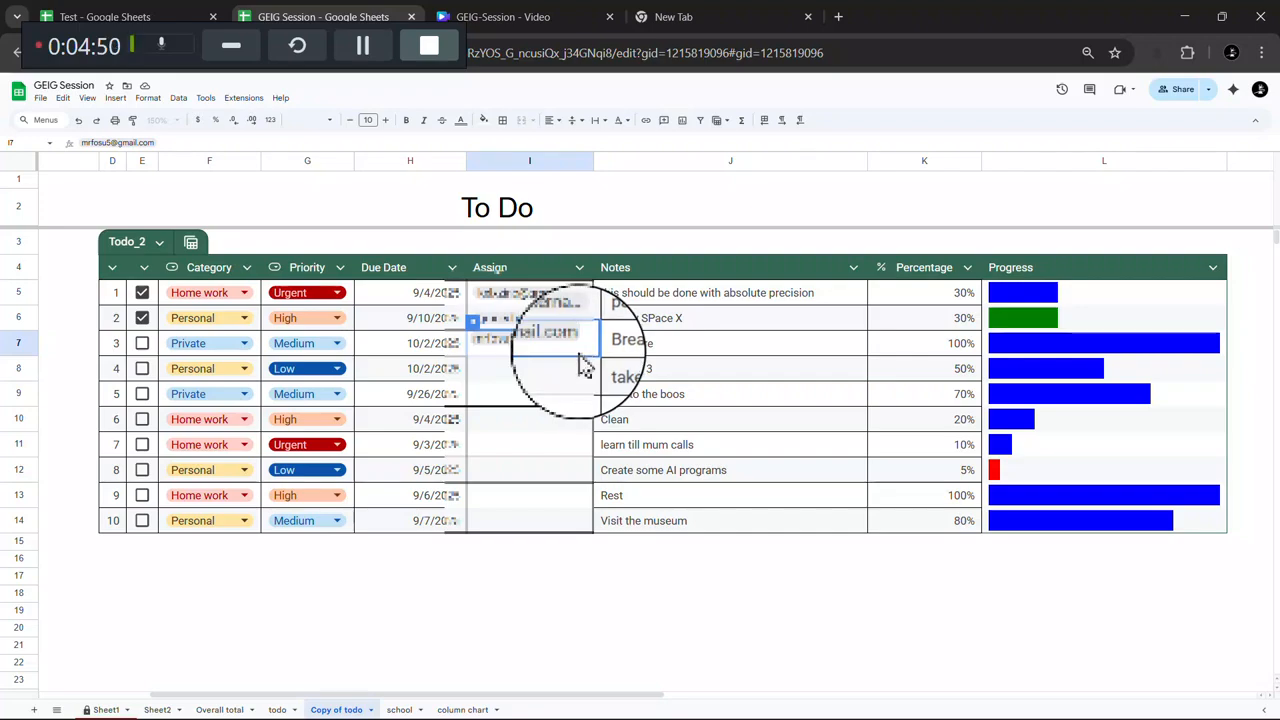
pyautogui.click(553, 375)
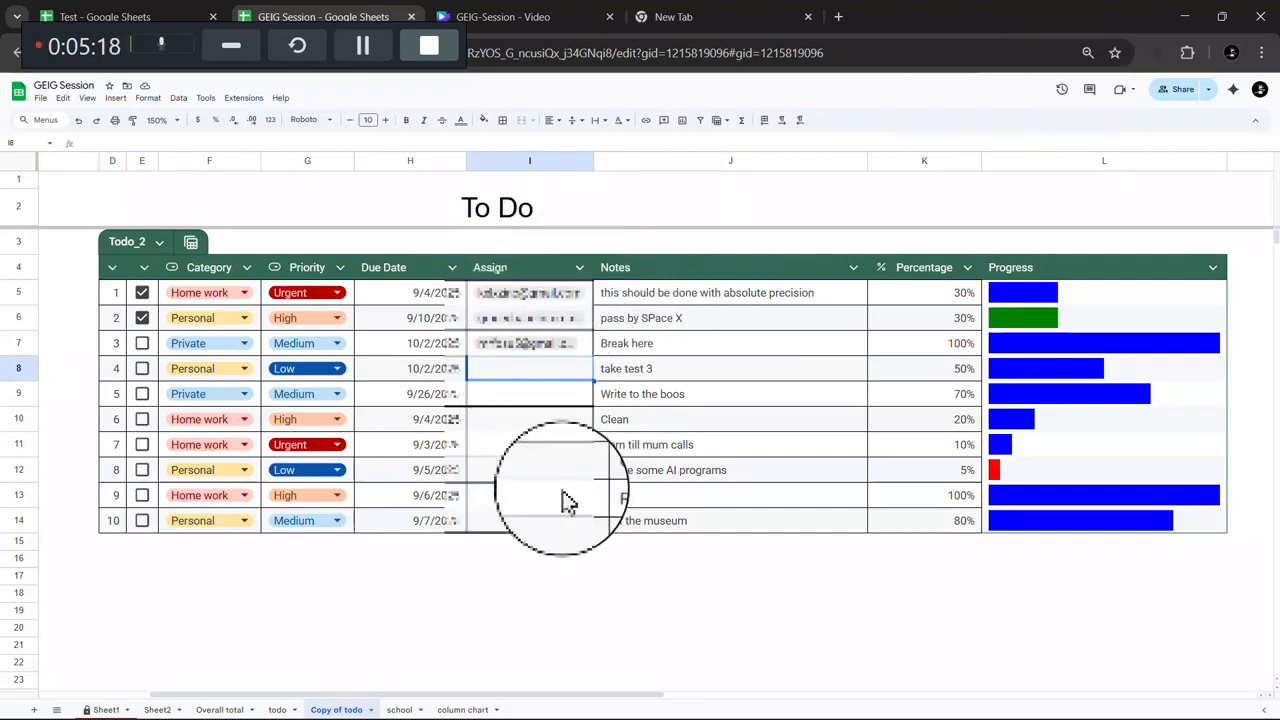
# Step: Check the GEIG Session spreadsheet's sharing options and return to the Notes header in J4
pyautogui.click(1207, 90)
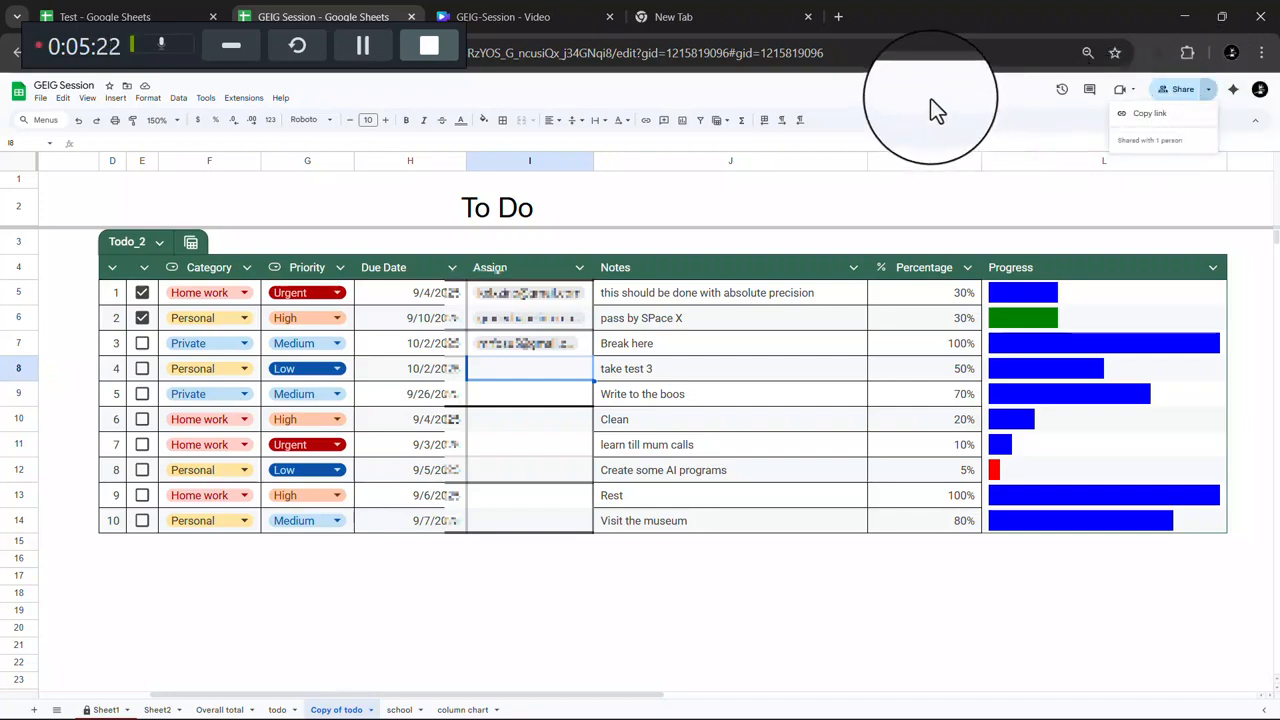
pyautogui.click(1163, 92)
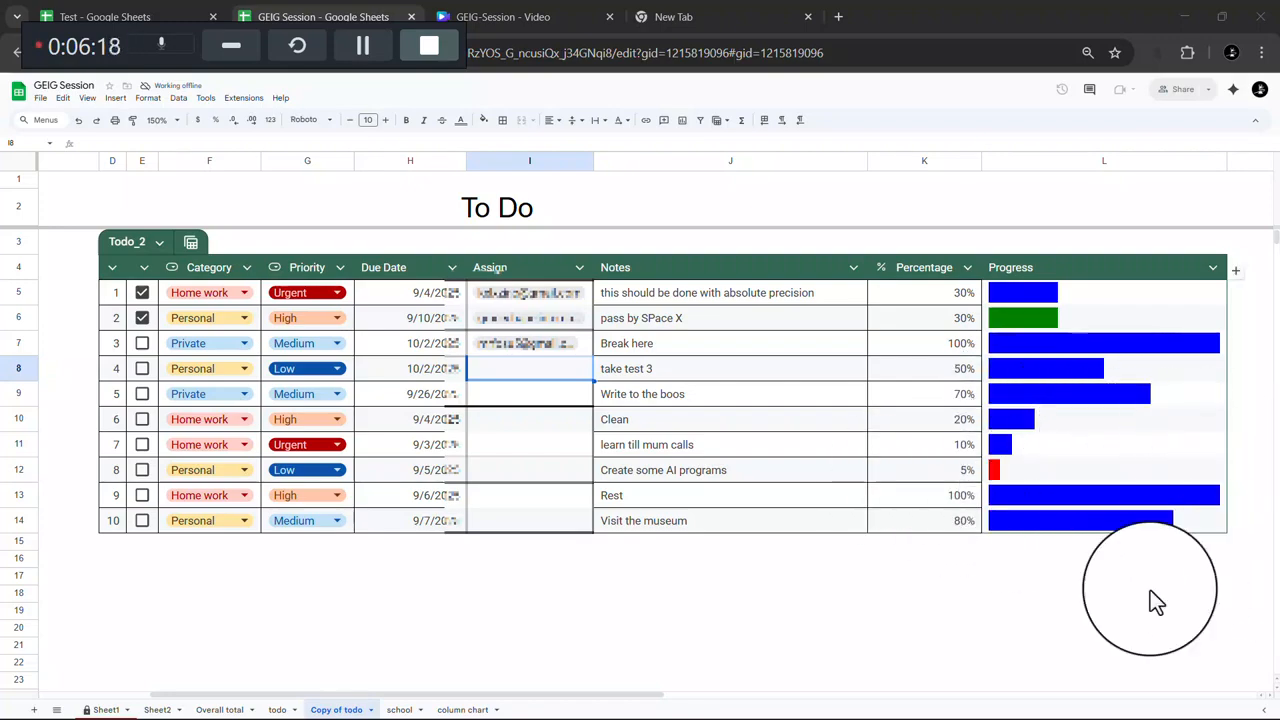
pyautogui.click(660, 265)
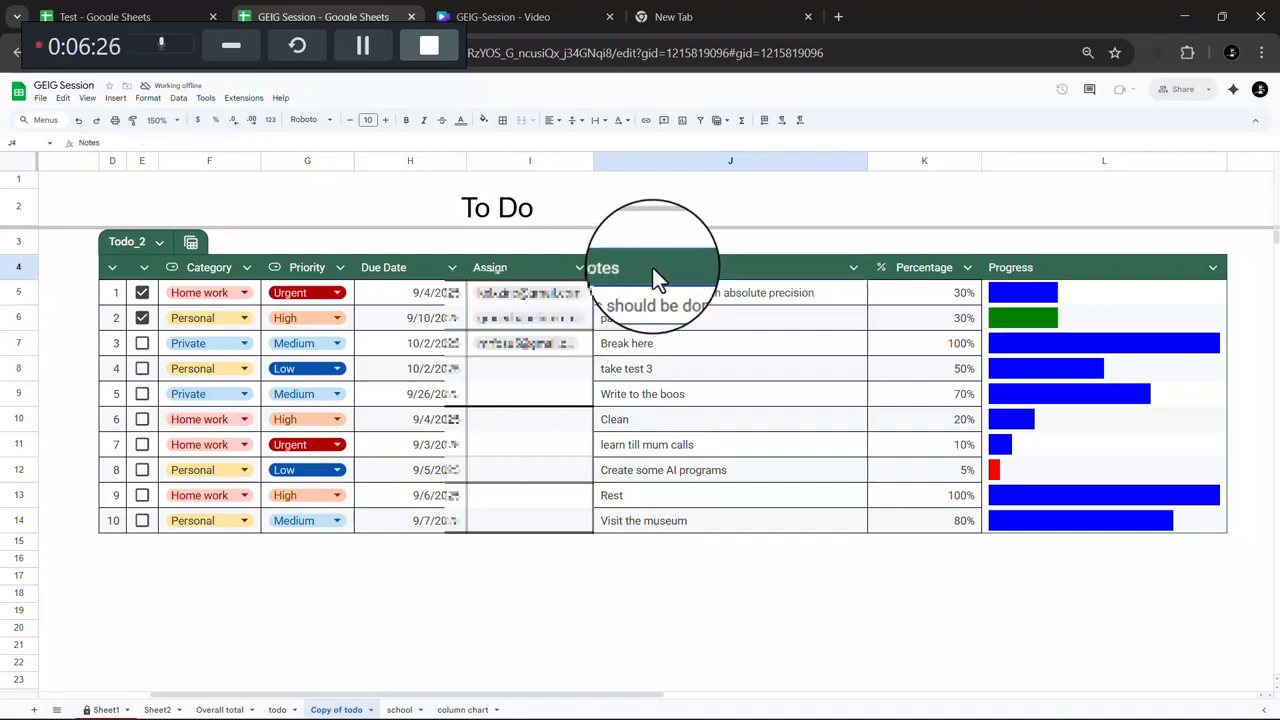
# Step: Switch to the Test spreadsheet and add a column named Note after Progress in Table1
pyautogui.click(110, 15)
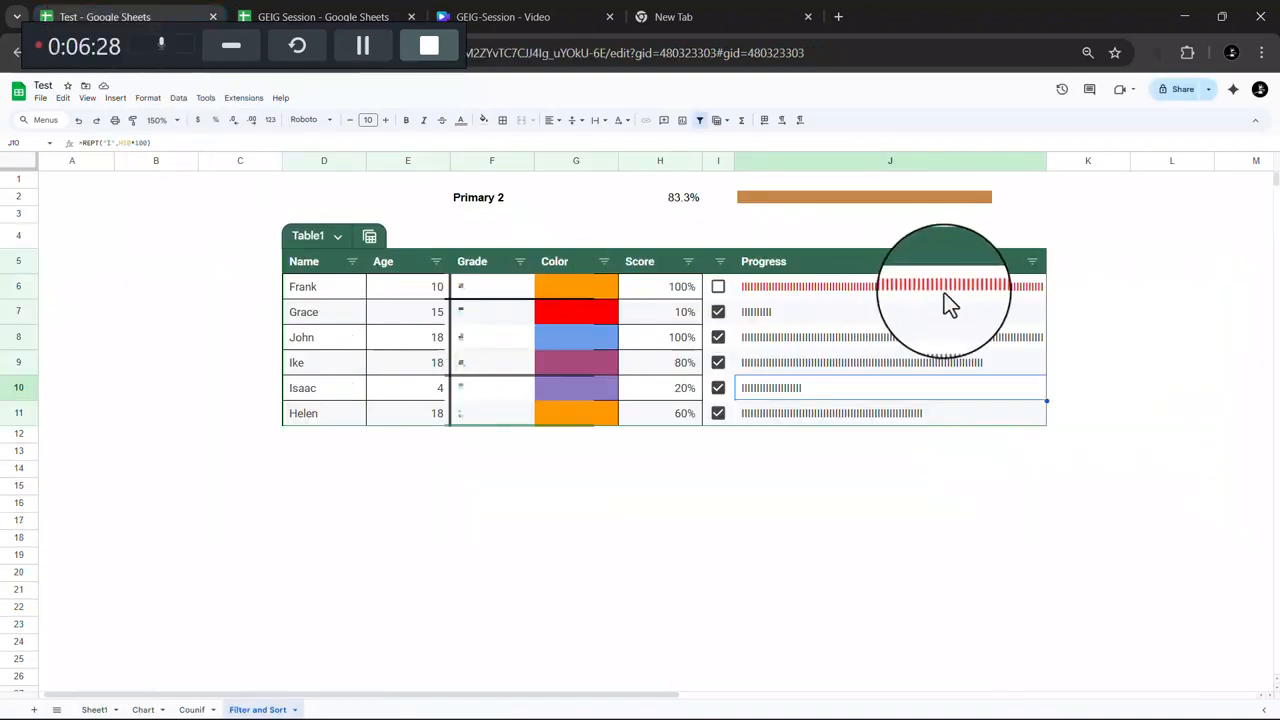
pyautogui.click(1050, 263)
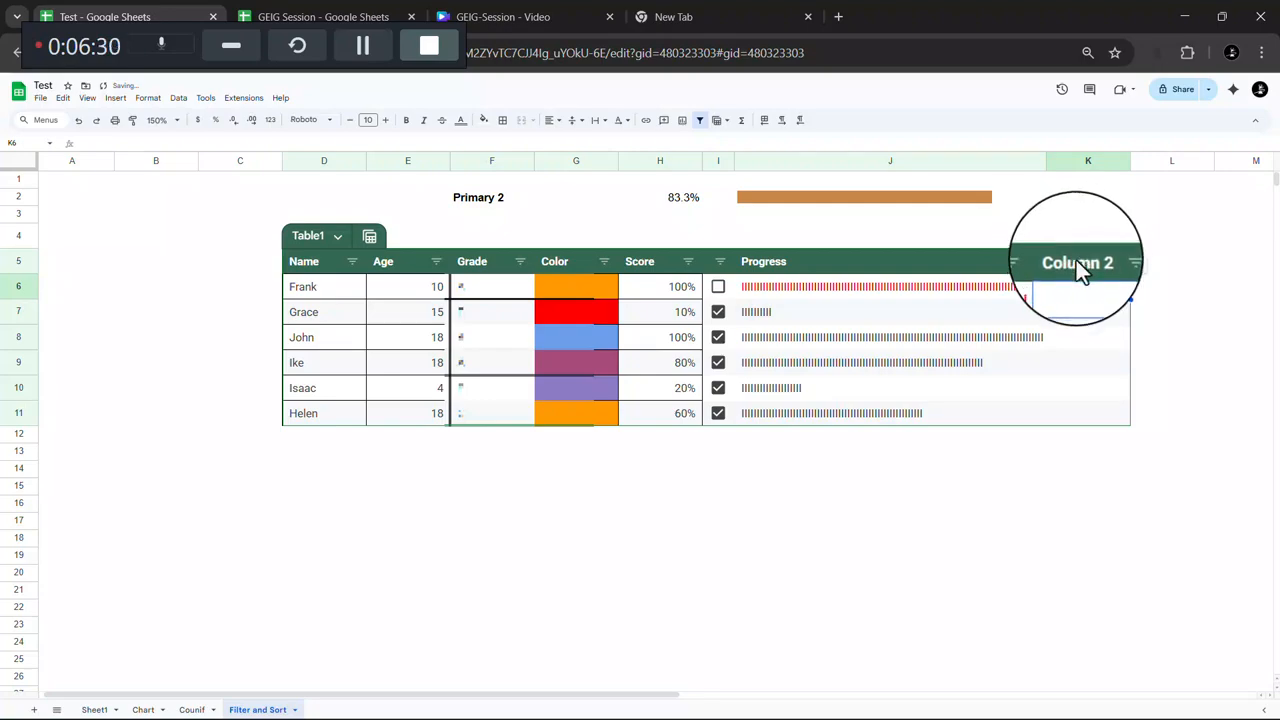
pyautogui.click(1076, 260)
pyautogui.doubleClick(1076, 260)
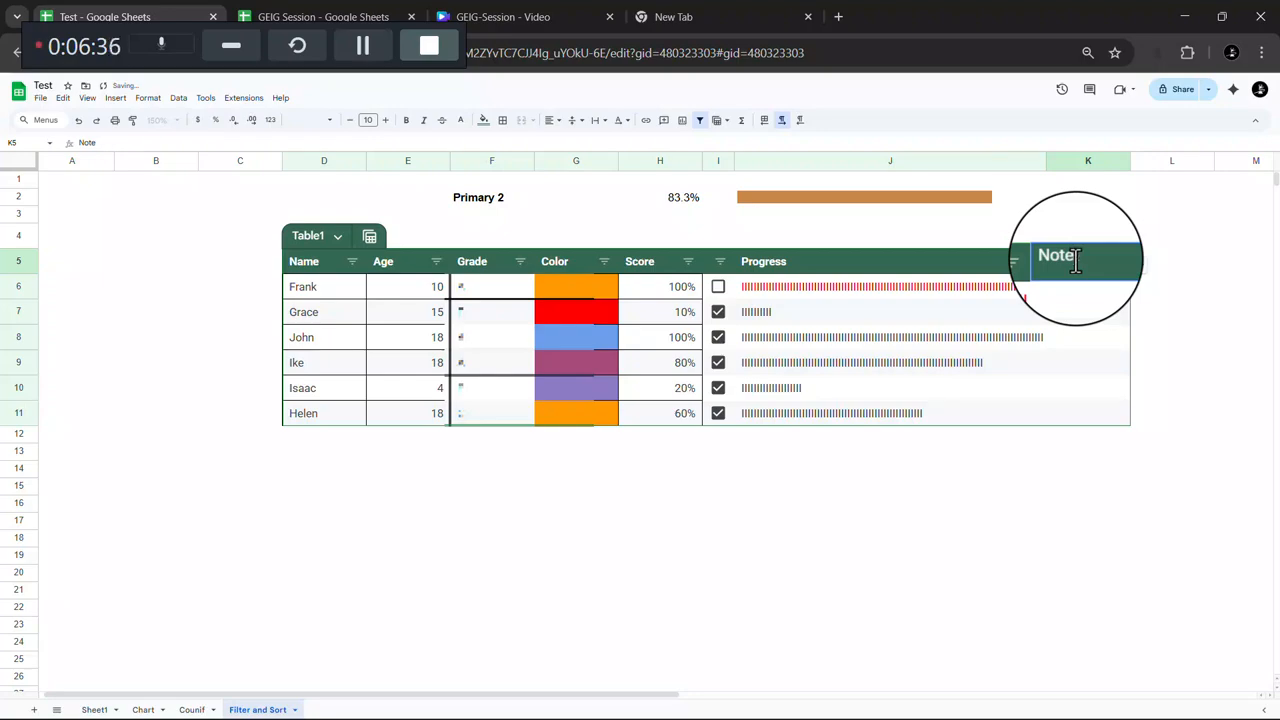
pyautogui.click(1193, 398)
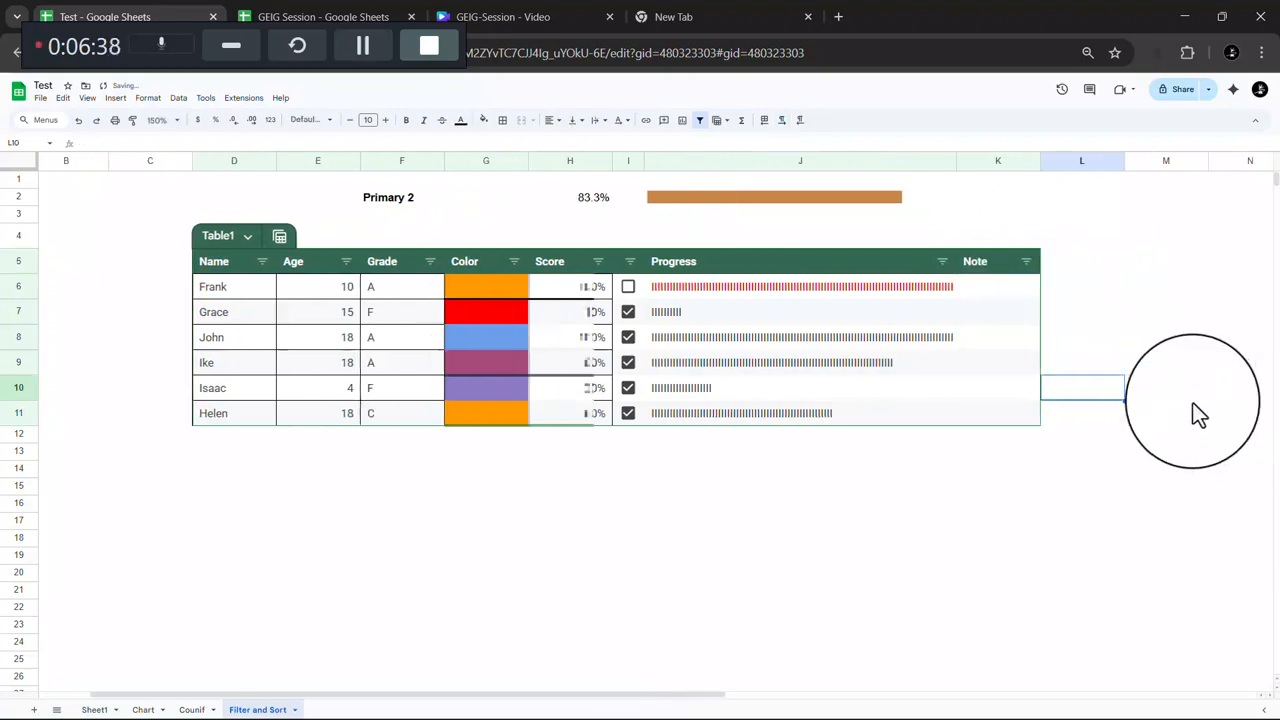
# Step: Apply all borders to the Note cells K6:K11 and enter "xjgjcjjh" in K6
pyautogui.click(975, 292)
pyautogui.moveTo(972, 390); pyautogui.dragTo(971, 418)
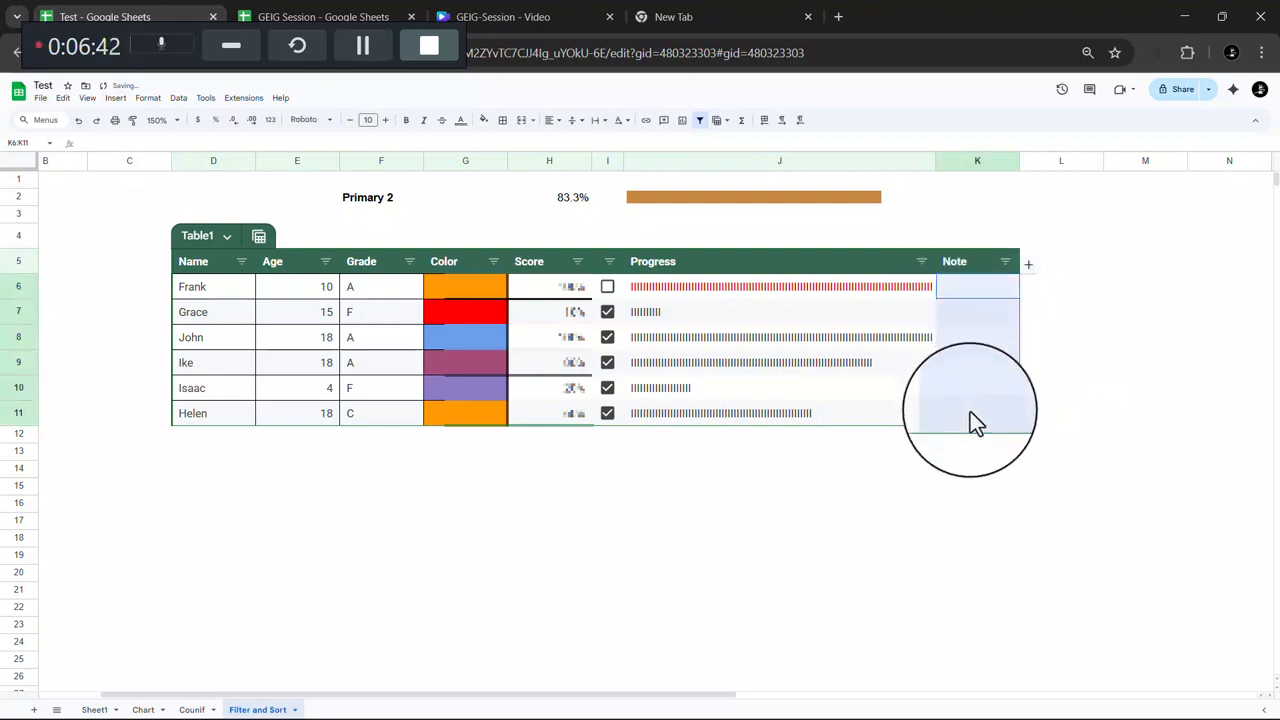
pyautogui.click(503, 122)
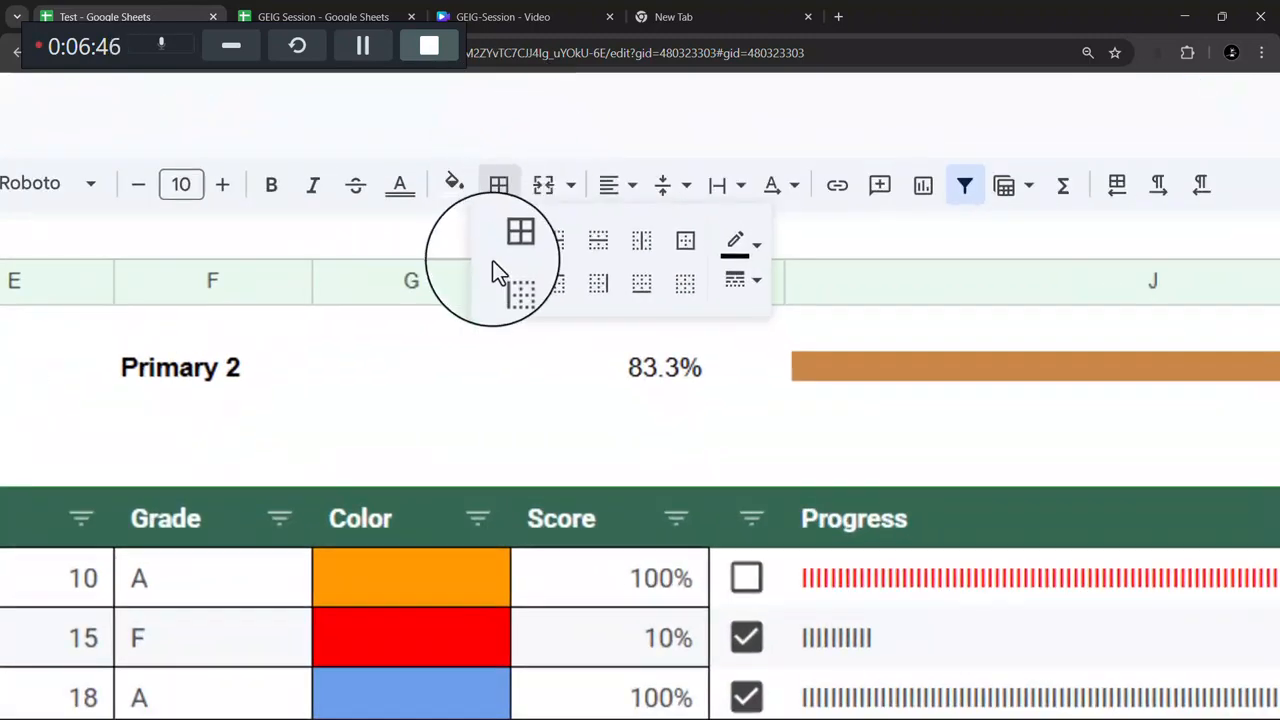
pyautogui.click(512, 243)
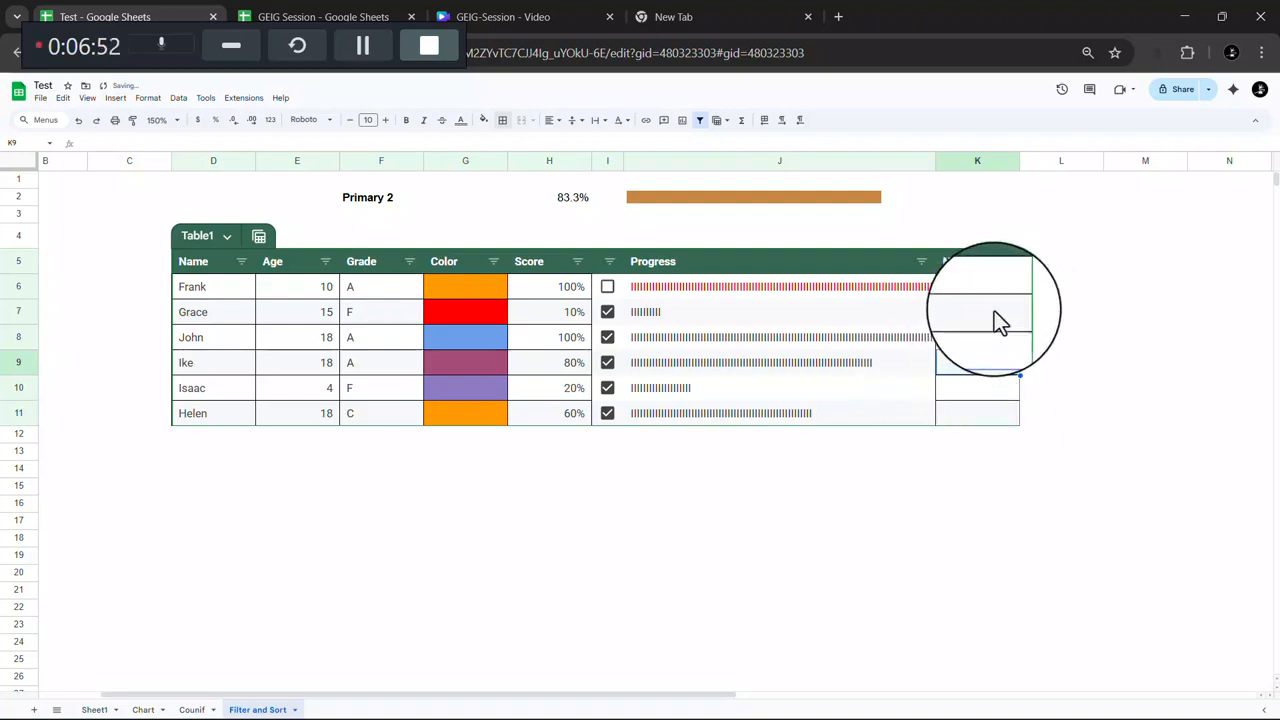
pyautogui.click(955, 294)
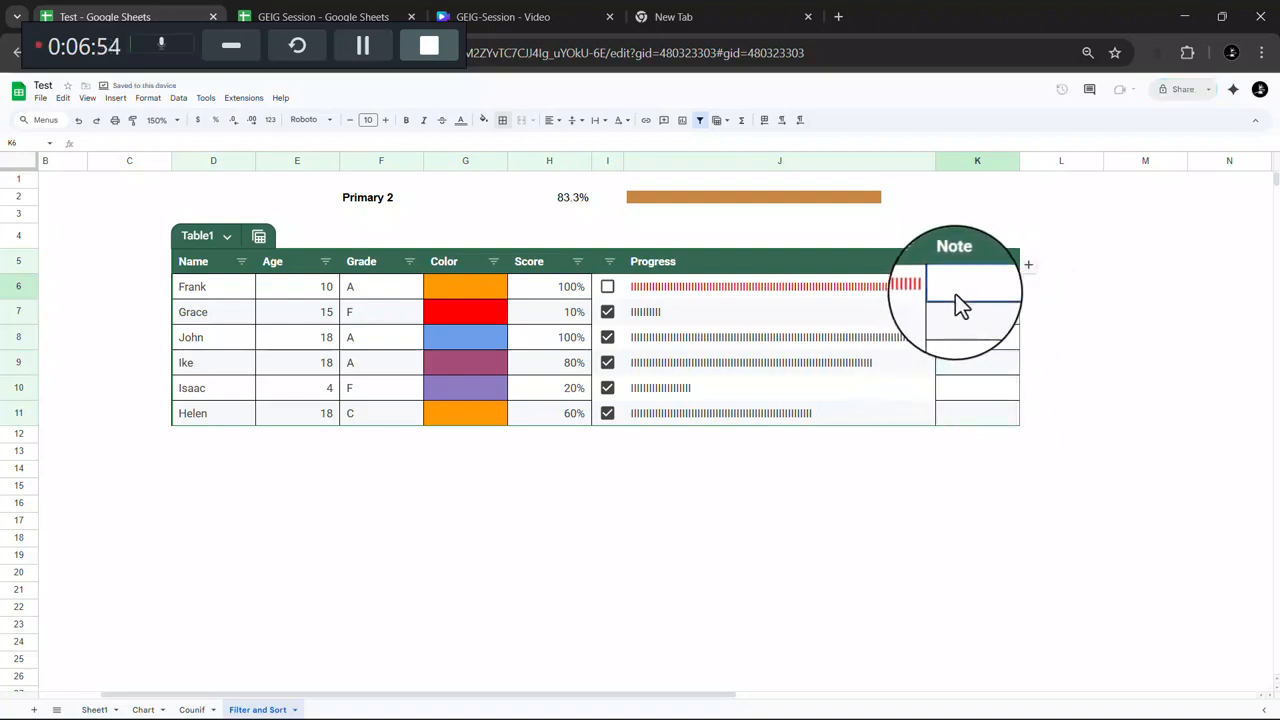
pyautogui.write('xjgjcjjh')
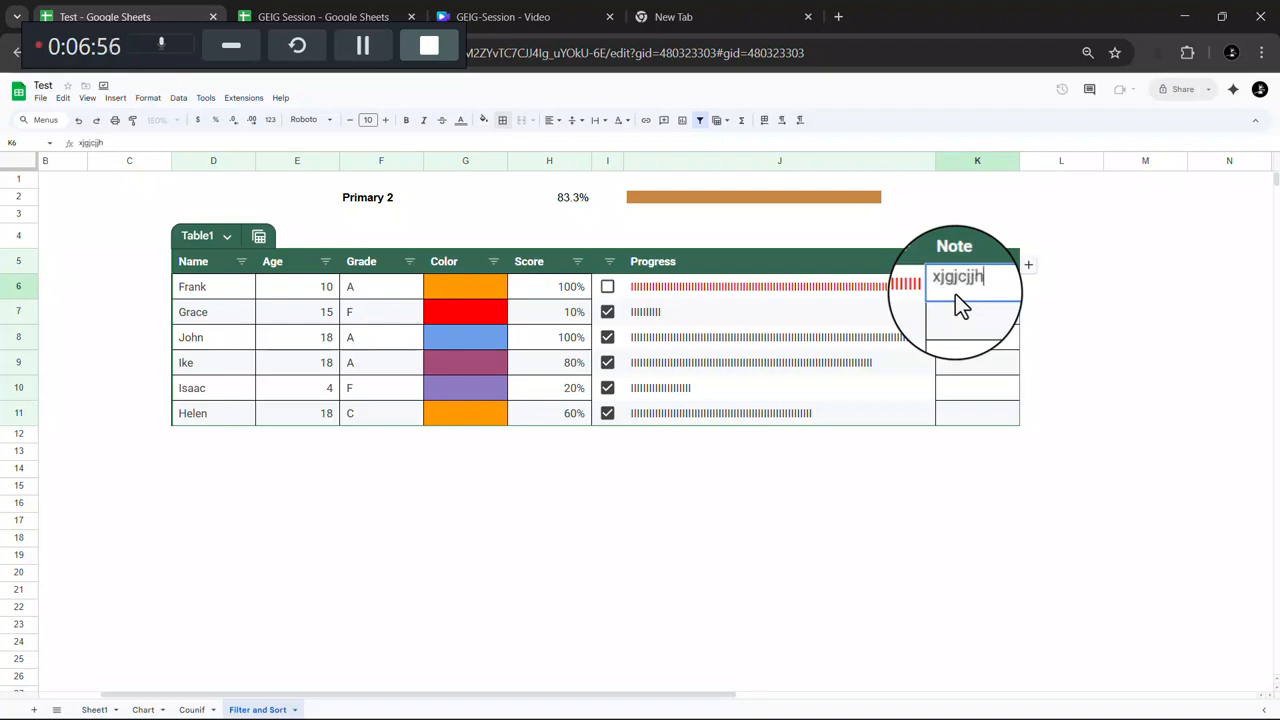
# Step: Add another column after Note in Table1 and name it Assign
pyautogui.click(1029, 266)
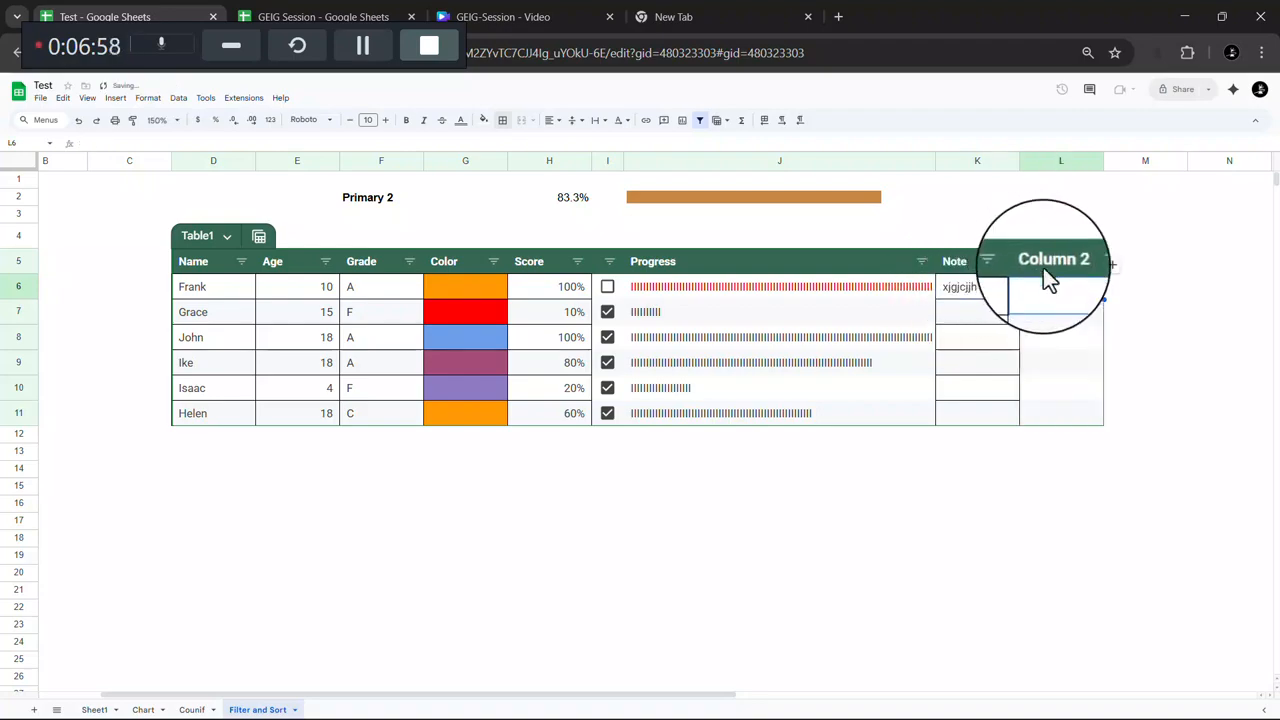
pyautogui.click(1044, 264)
pyautogui.doubleClick(1044, 260)
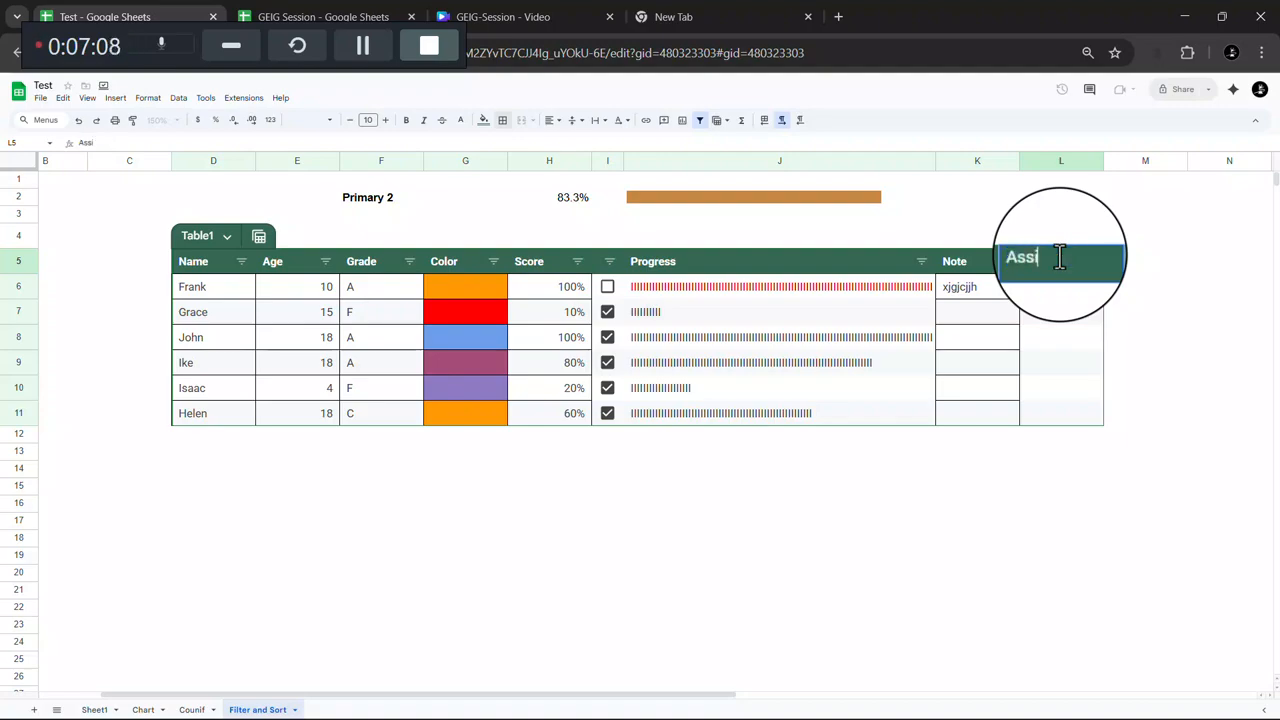
pyautogui.click(1181, 304)
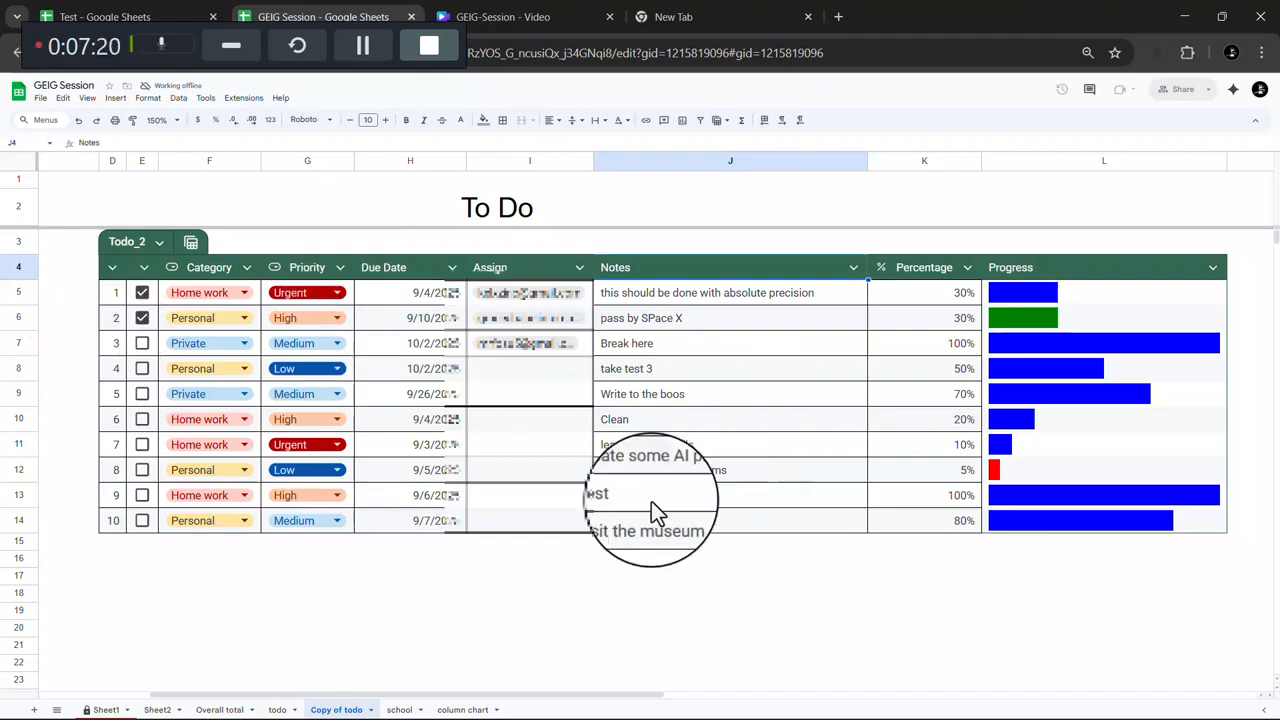
# Step: Compare the To Do table's columns in GEIG Session with Table1 in the Test spreadsheet
pyautogui.hscroll(2, 738, 384)
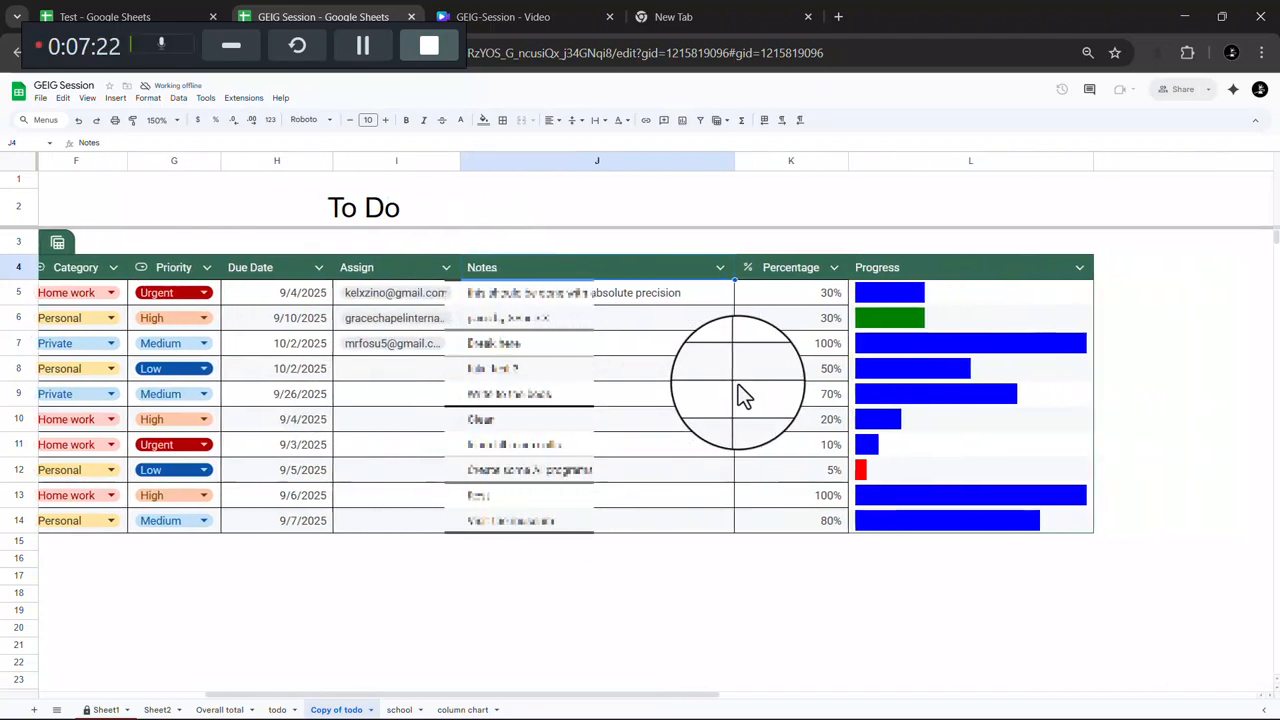
pyautogui.click(138, 14)
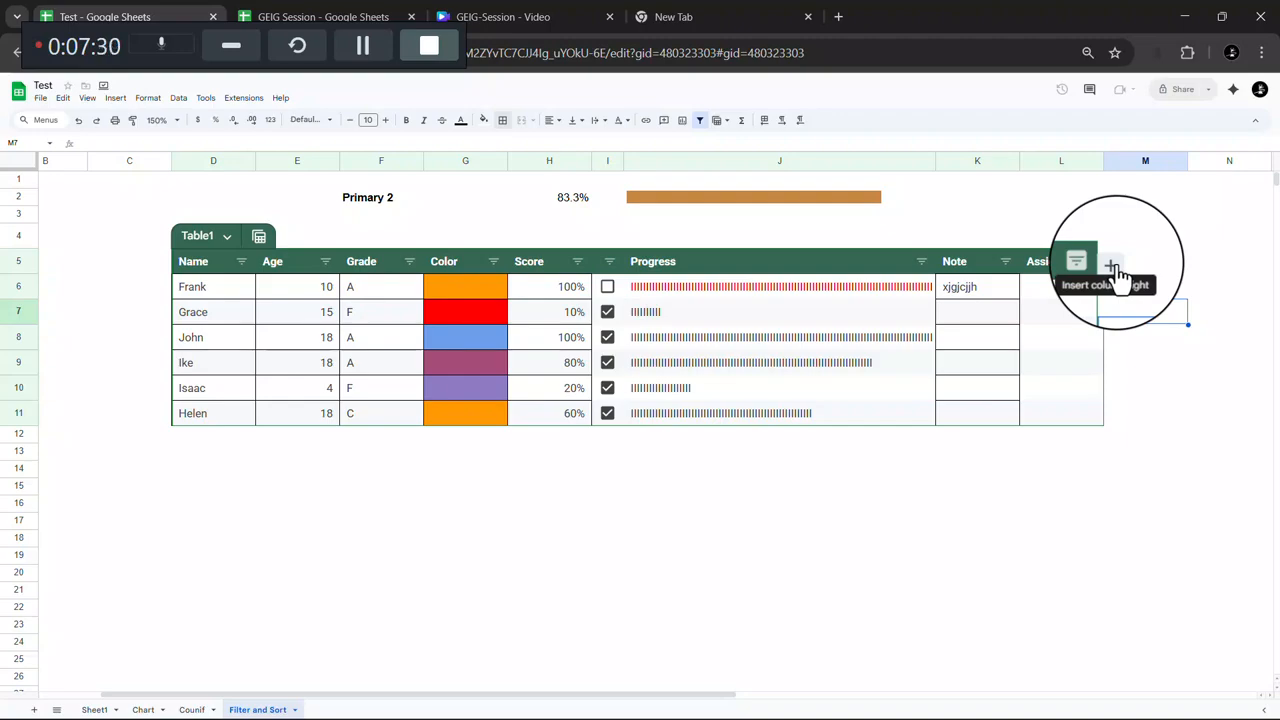
pyautogui.click(310, 14)
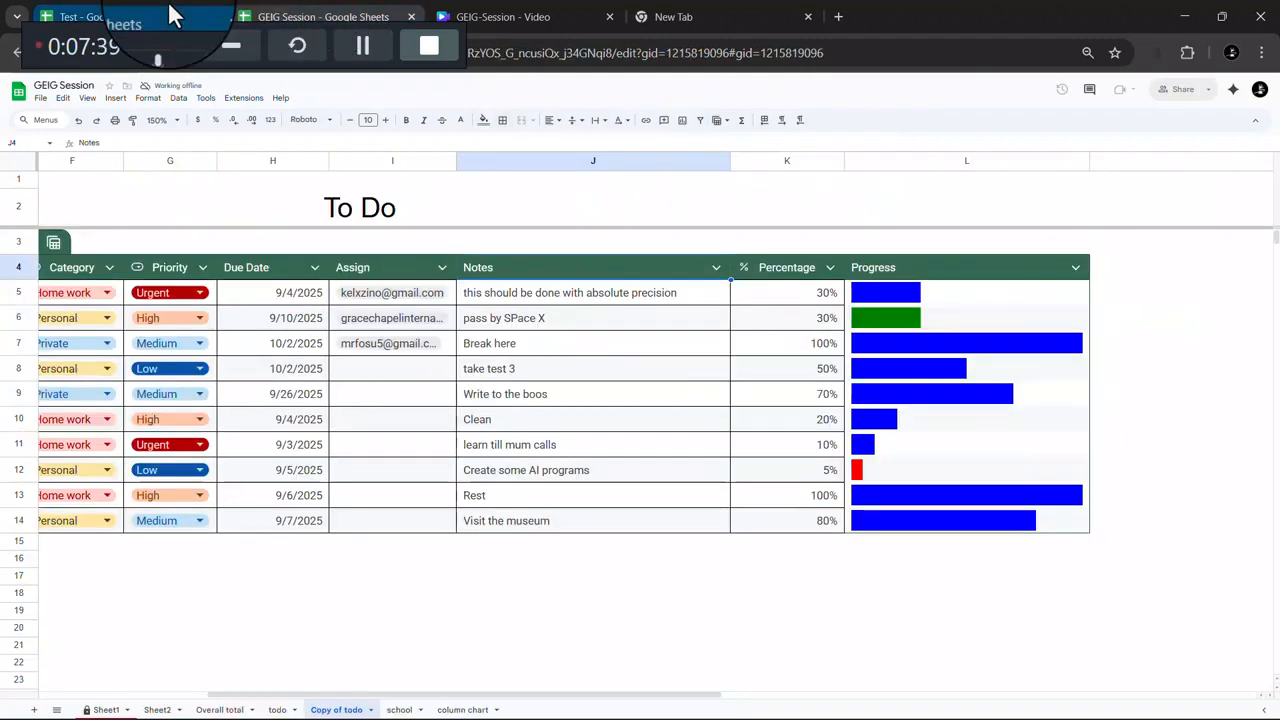
pyautogui.click(168, 8)
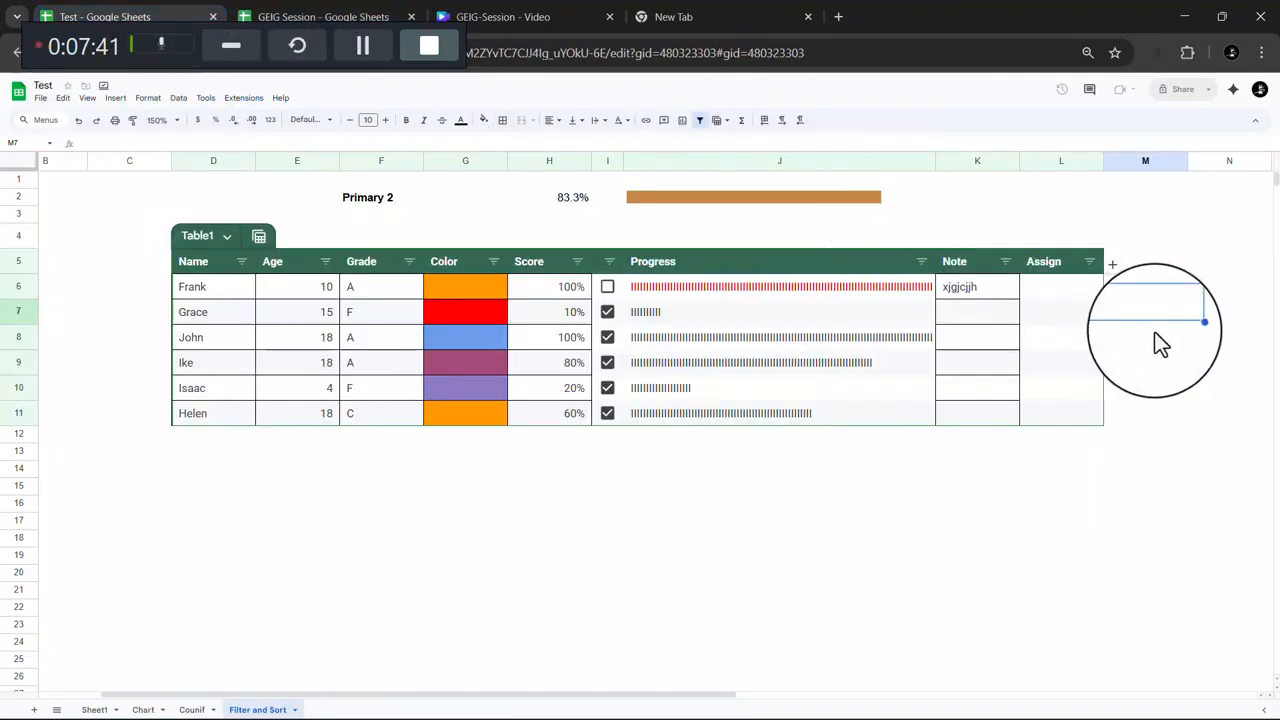
pyautogui.hscroll(3, 1134, 319)
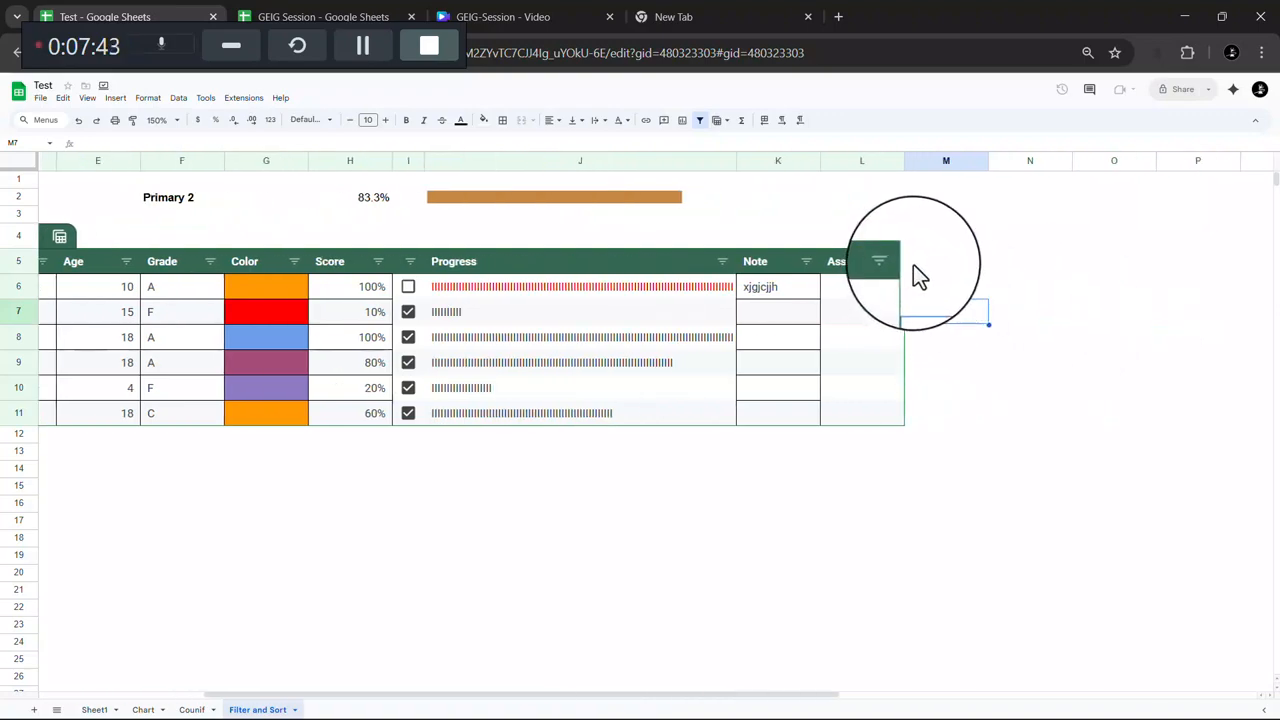
# Step: Add a column after Assign in Table1, name it Progress 2, and widen column M to roughly three times its width
pyautogui.moveTo(901, 262)
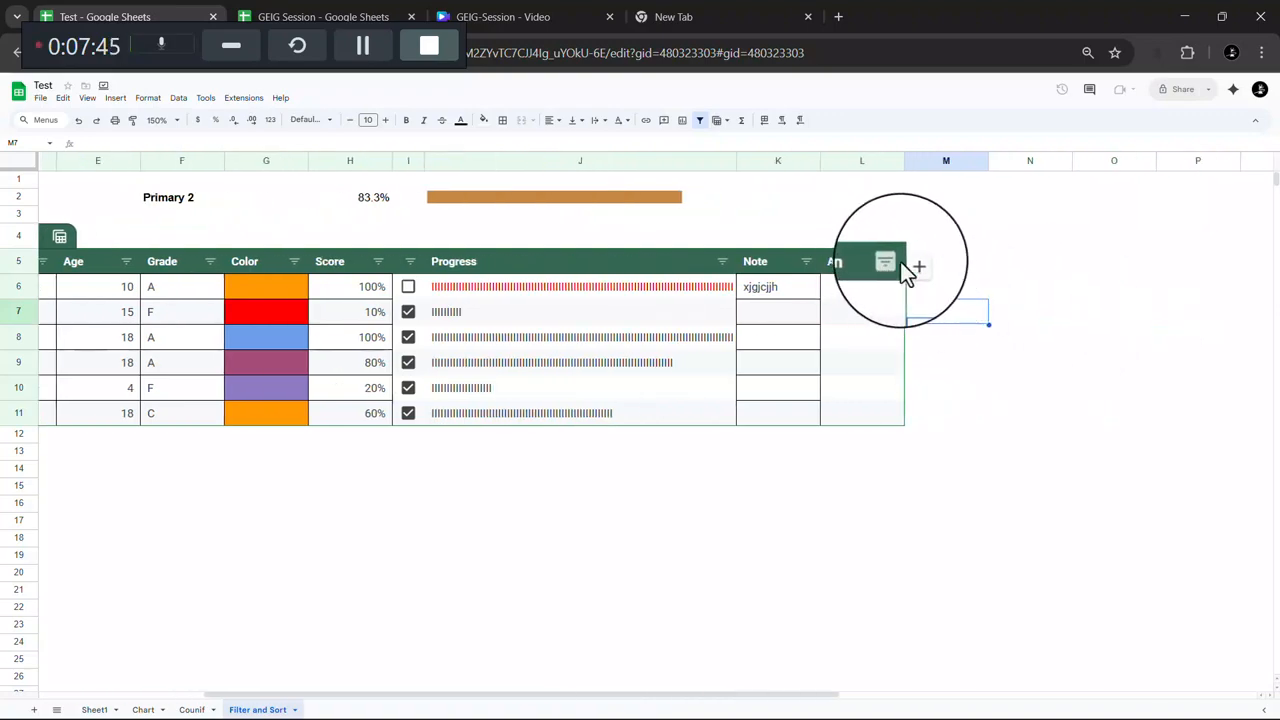
pyautogui.click(920, 266)
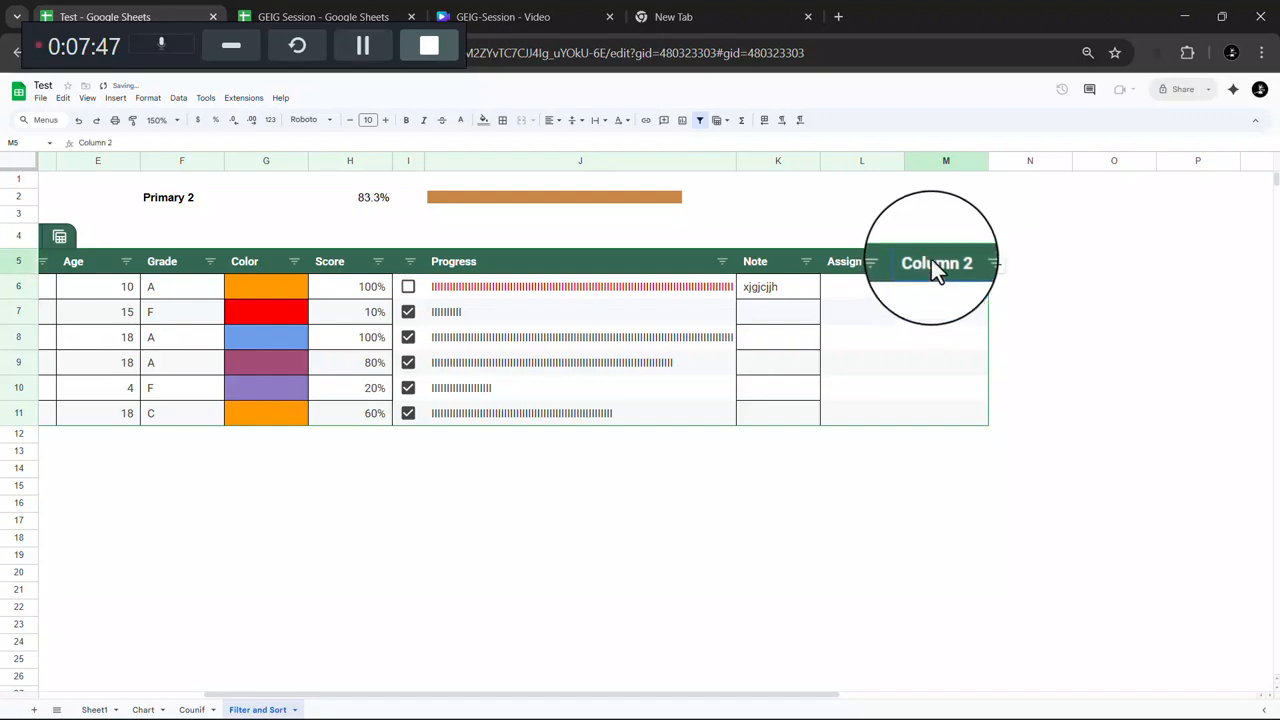
pyautogui.doubleClick(931, 262)
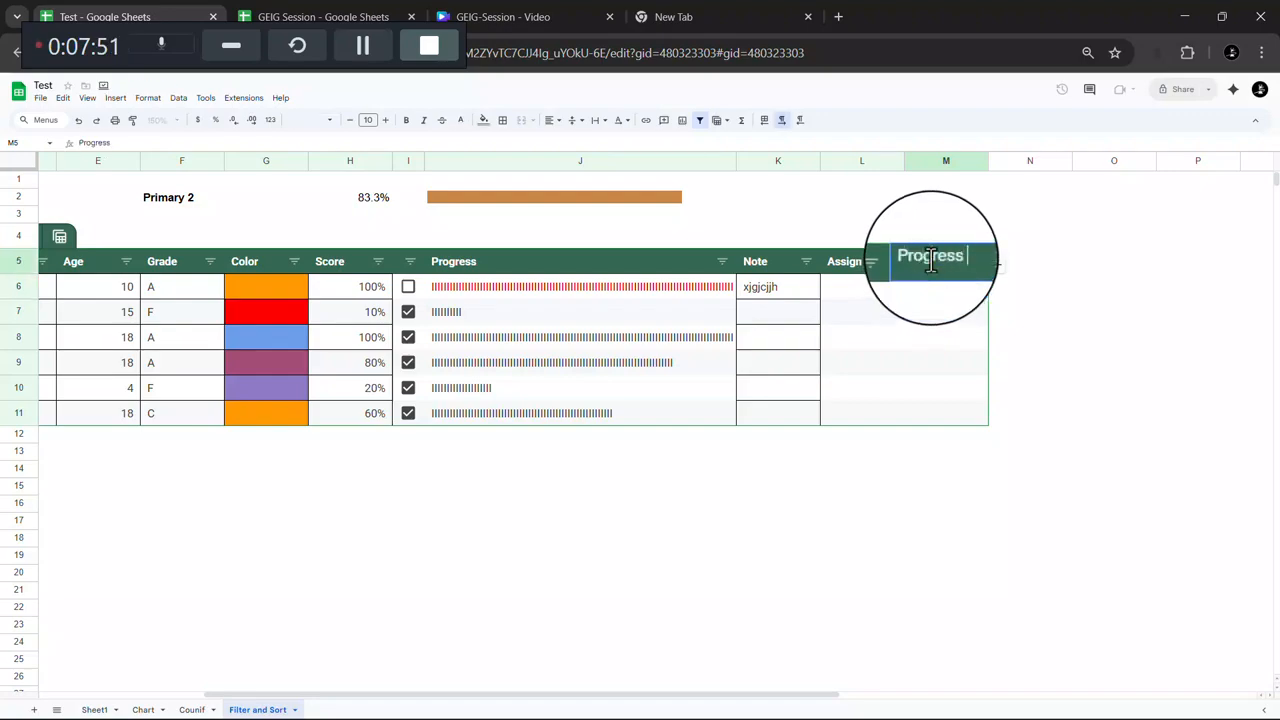
pyautogui.click(1092, 295)
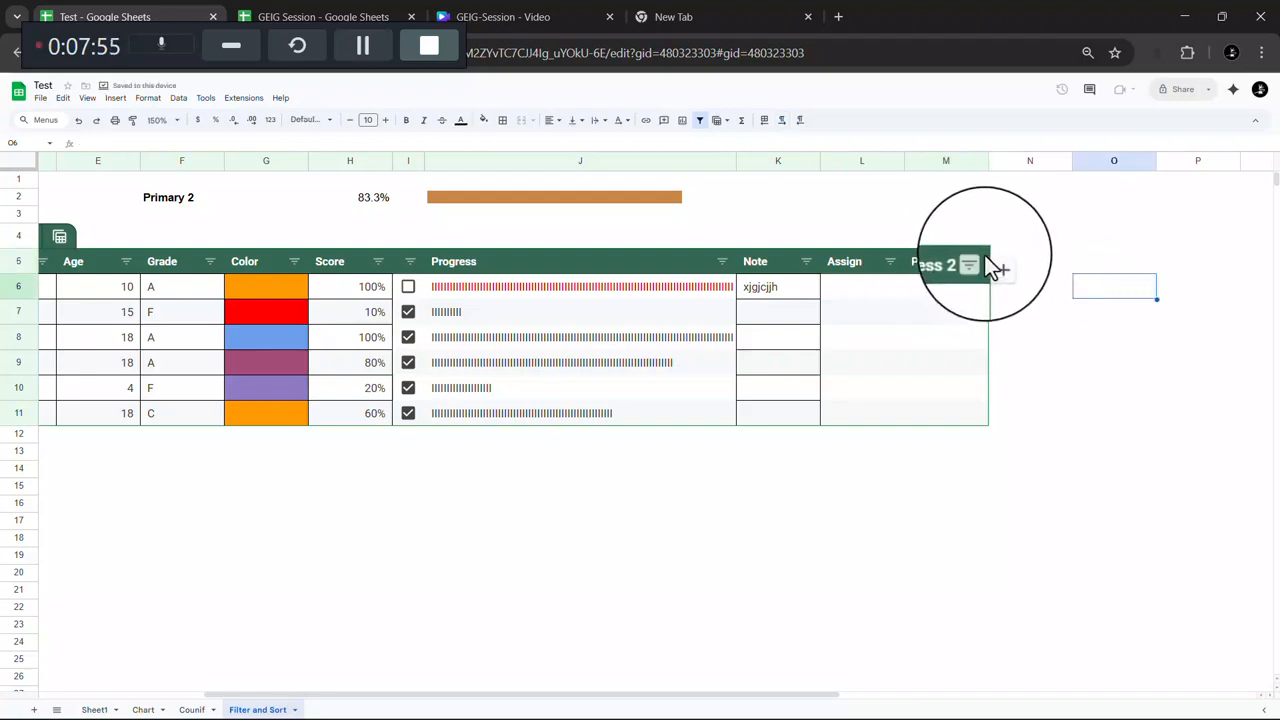
pyautogui.moveTo(988, 160); pyautogui.dragTo(1178, 160)
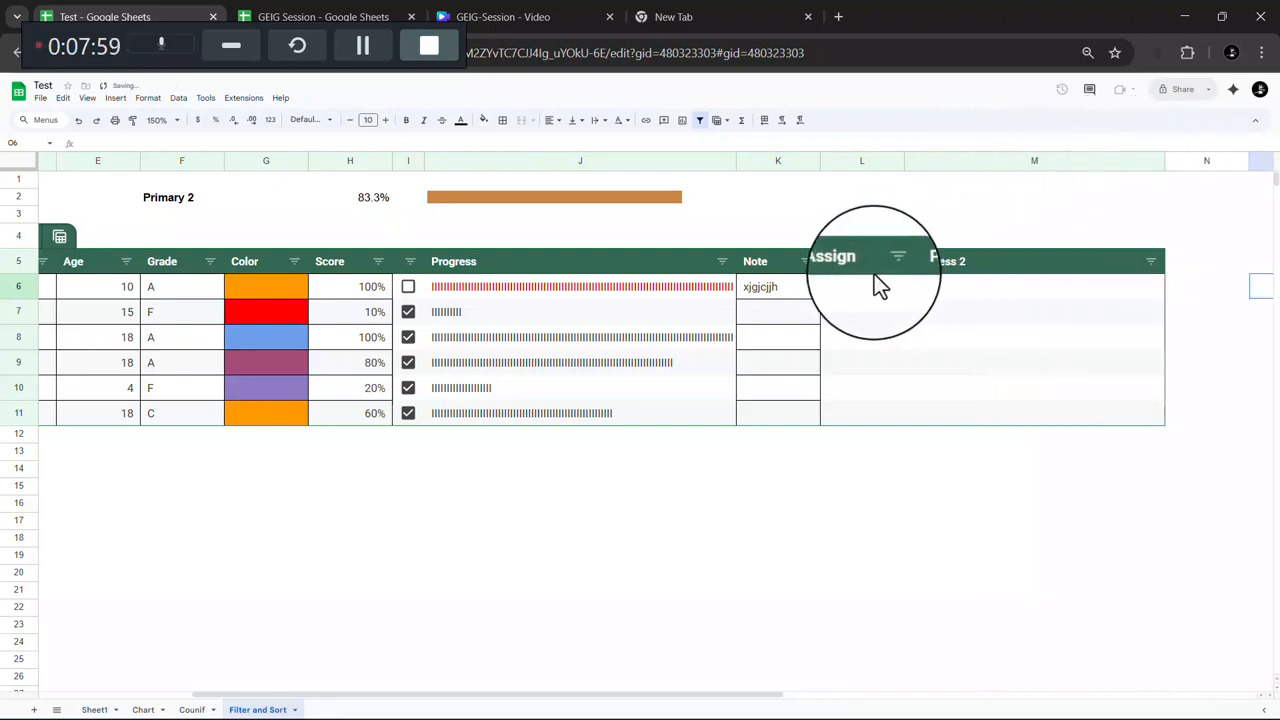
# Step: Examine the completion percentage formula in H2 and the bar sparkline formula in J2 on the Filter and Sort sheet
pyautogui.click(939, 290)
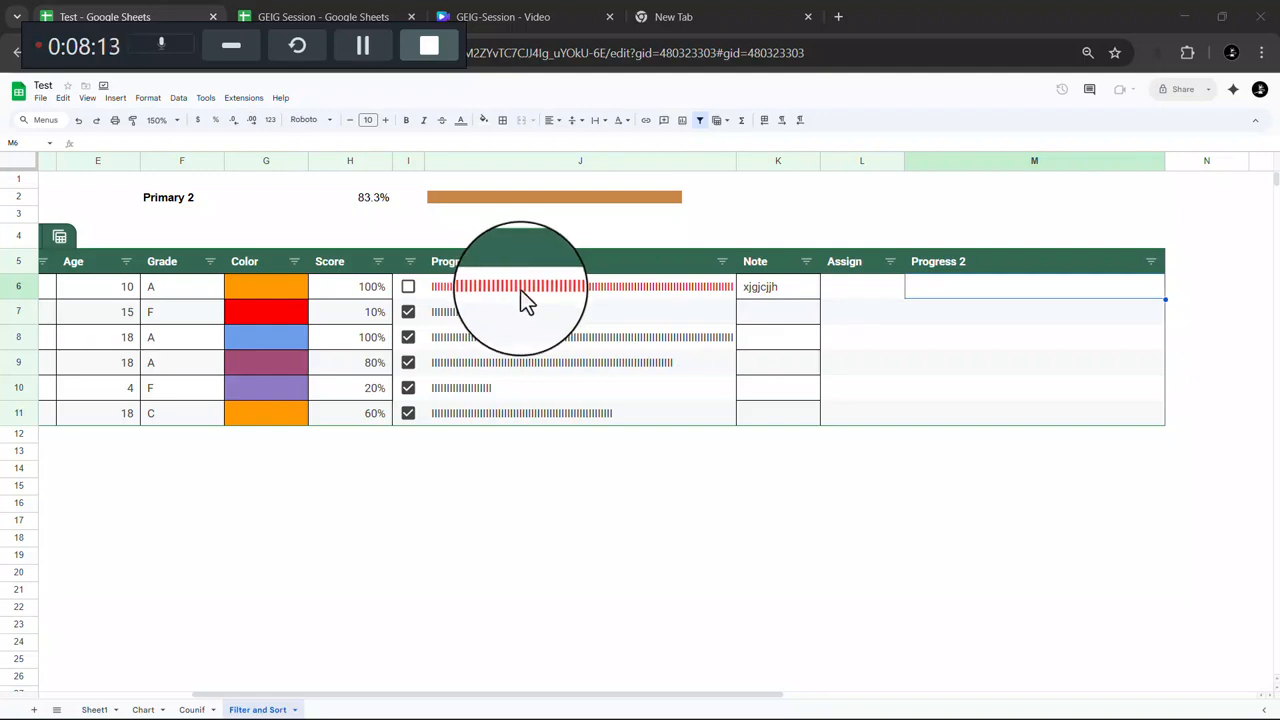
pyautogui.click(190, 710)
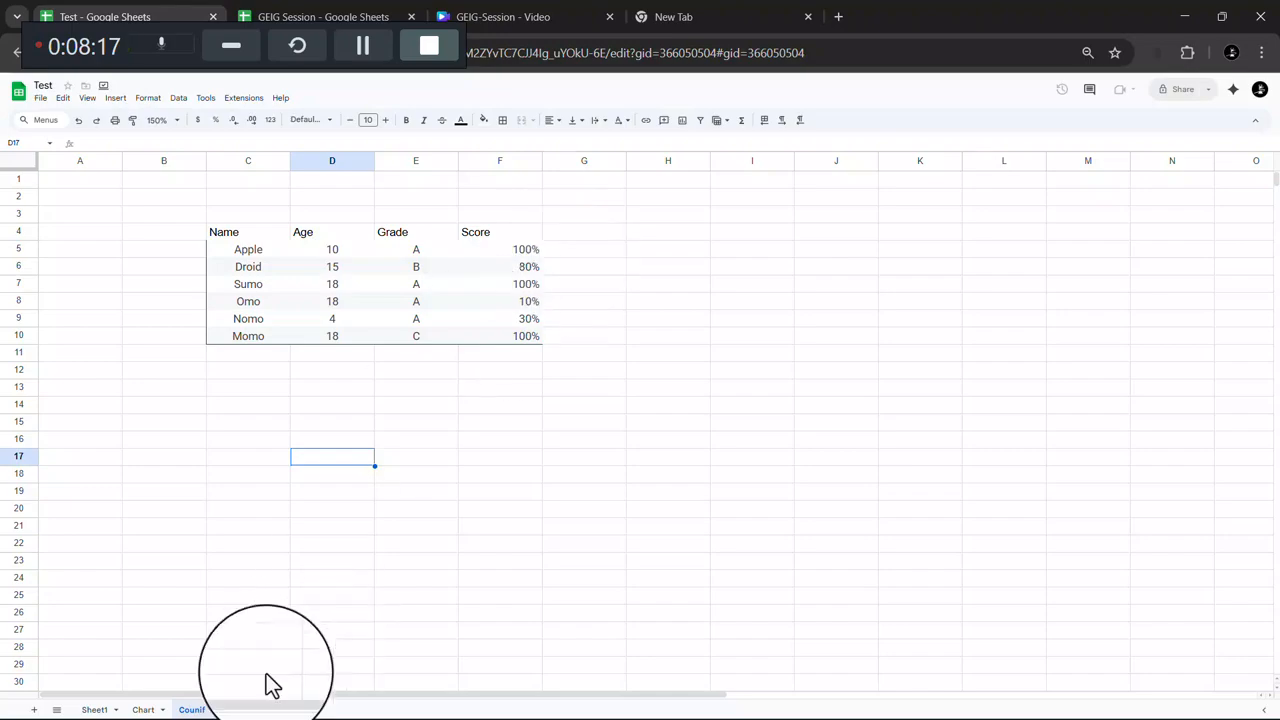
pyautogui.click(255, 709)
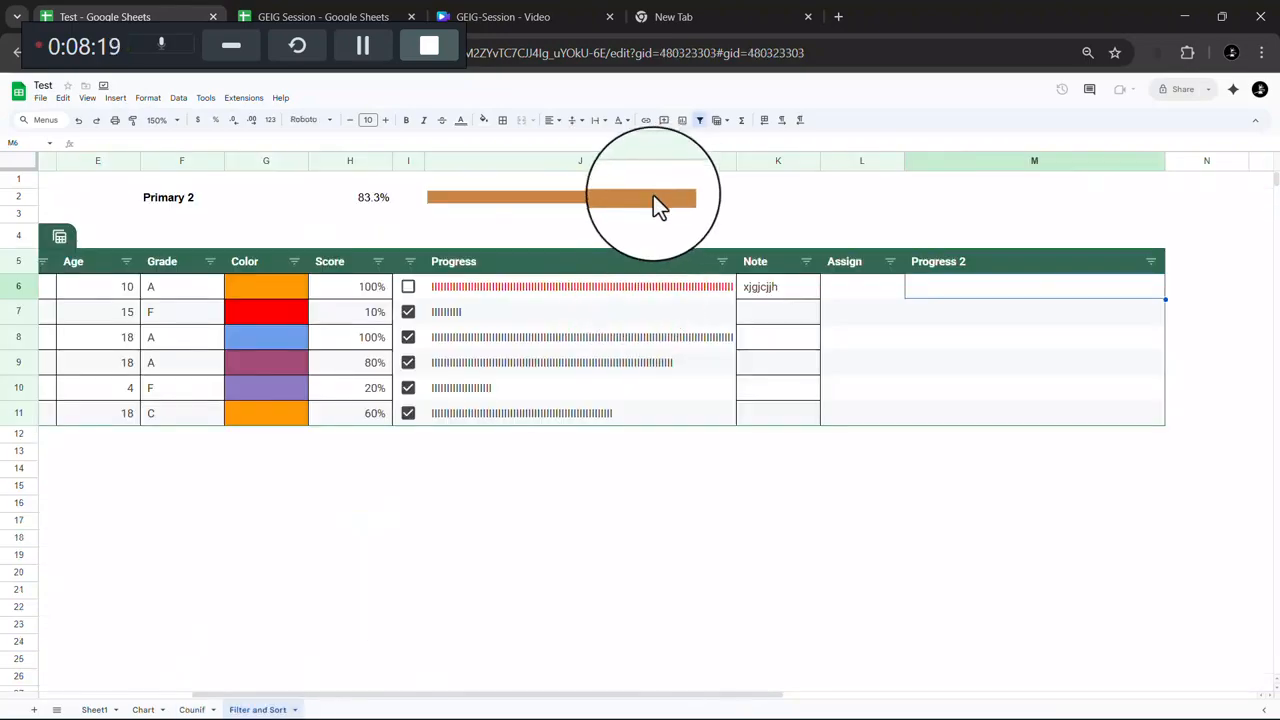
pyautogui.click(653, 195)
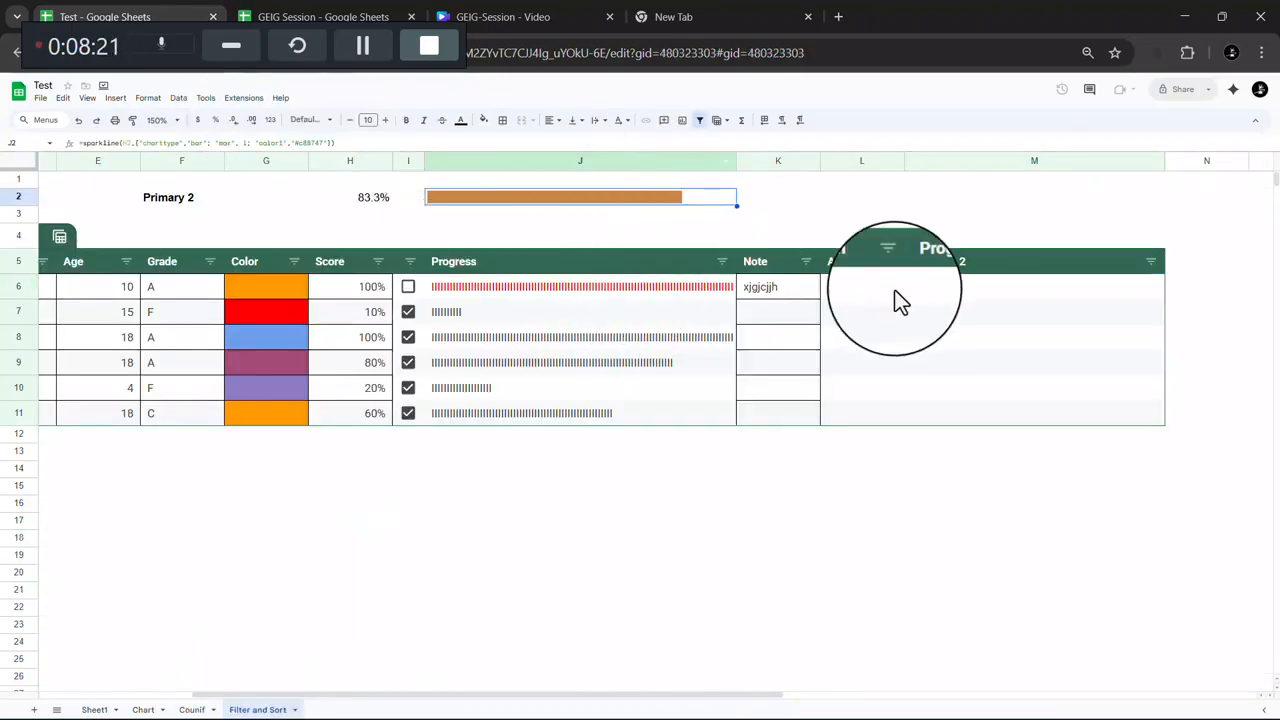
pyautogui.click(984, 289)
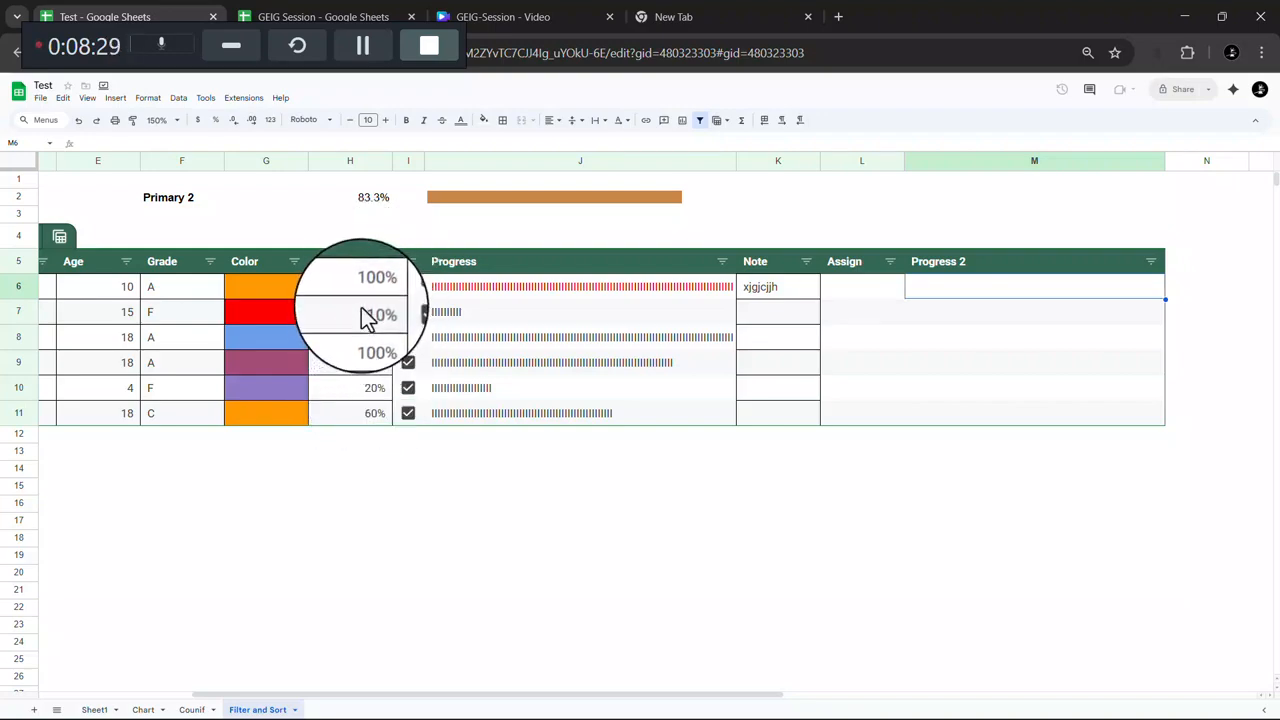
pyautogui.click(514, 196)
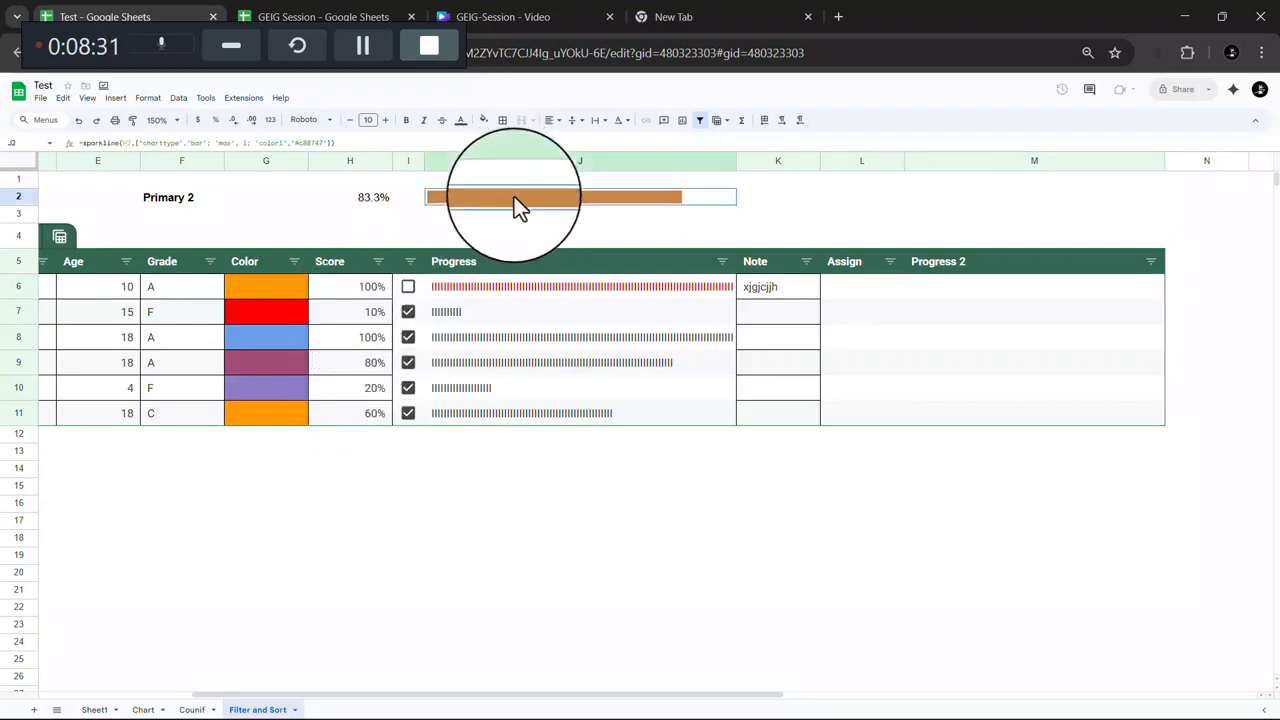
pyautogui.click(392, 198)
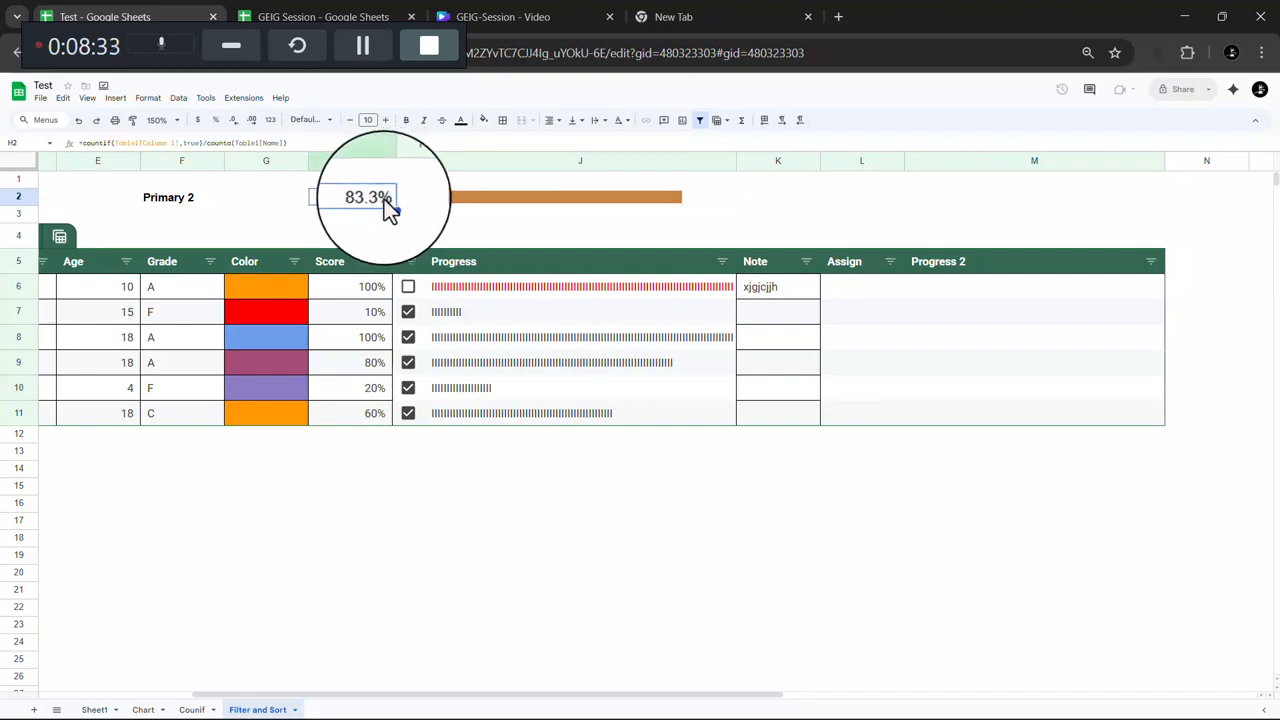
# Step: Clear the checkboxes in I7:I11, and tick only those in I9 and I8 again
pyautogui.click(407, 311)
pyautogui.click(408, 337)
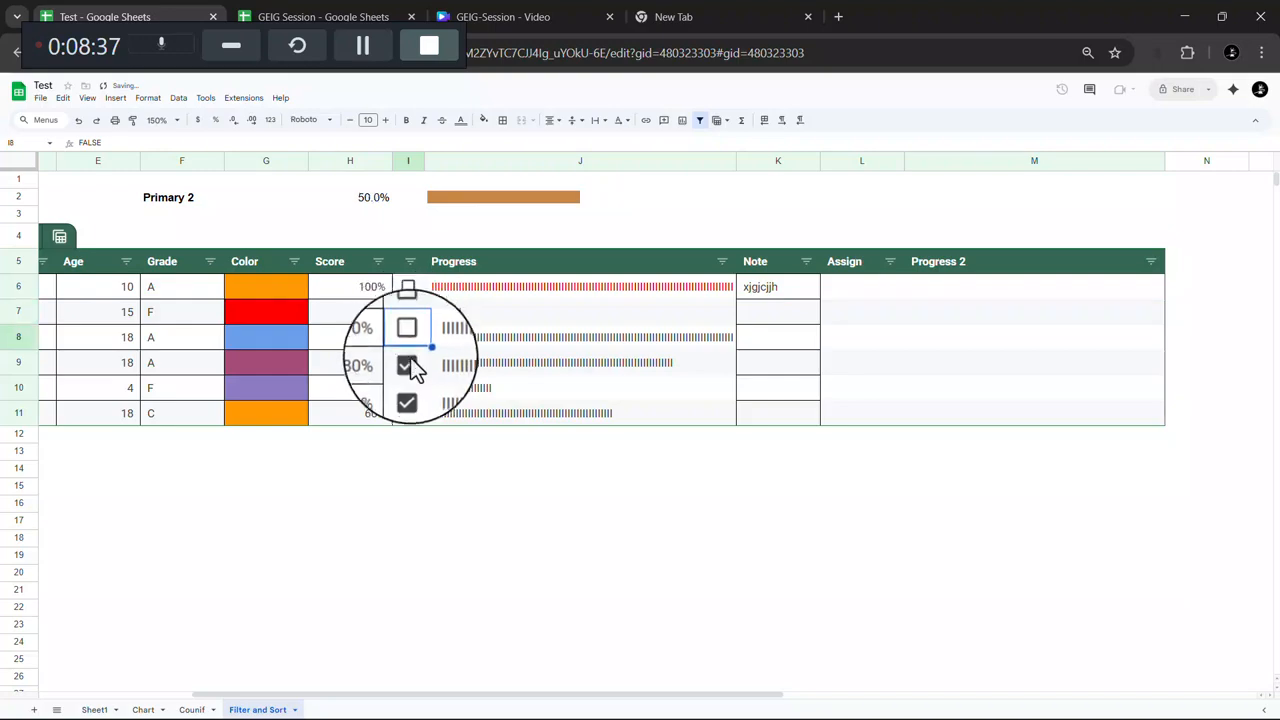
pyautogui.click(410, 363)
pyautogui.click(409, 392)
pyautogui.click(409, 412)
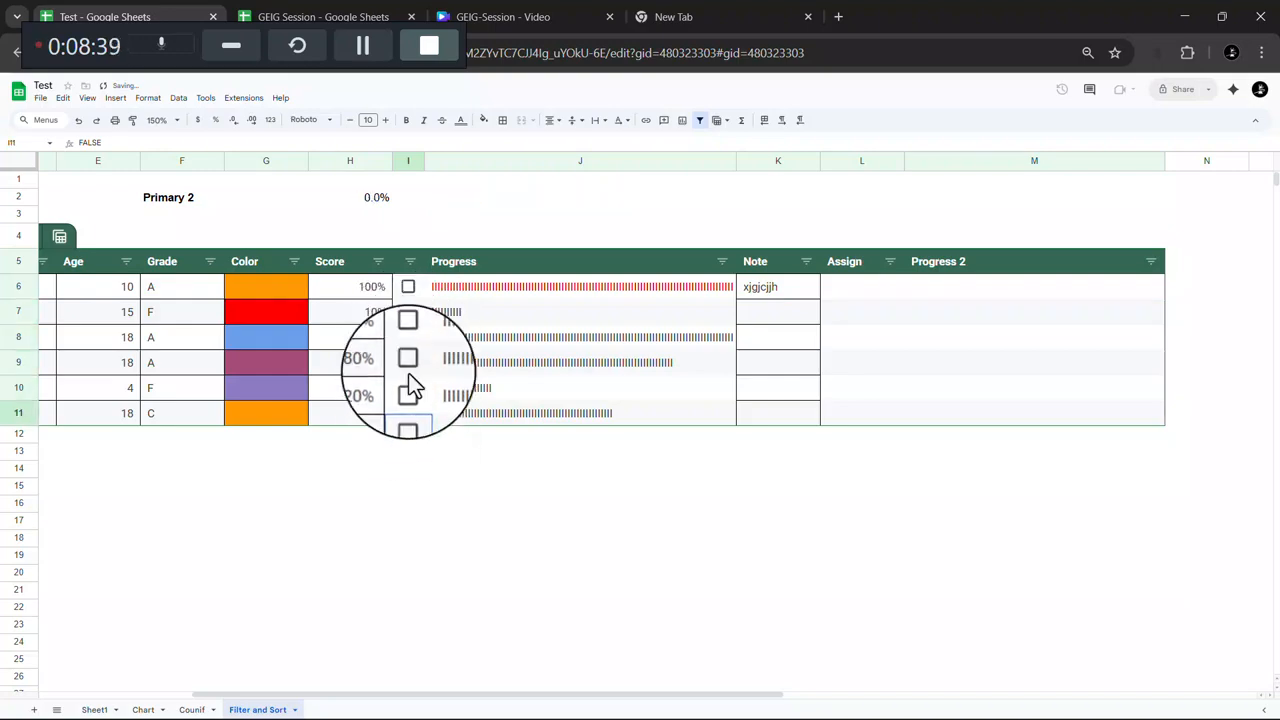
pyautogui.click(408, 363)
pyautogui.click(408, 338)
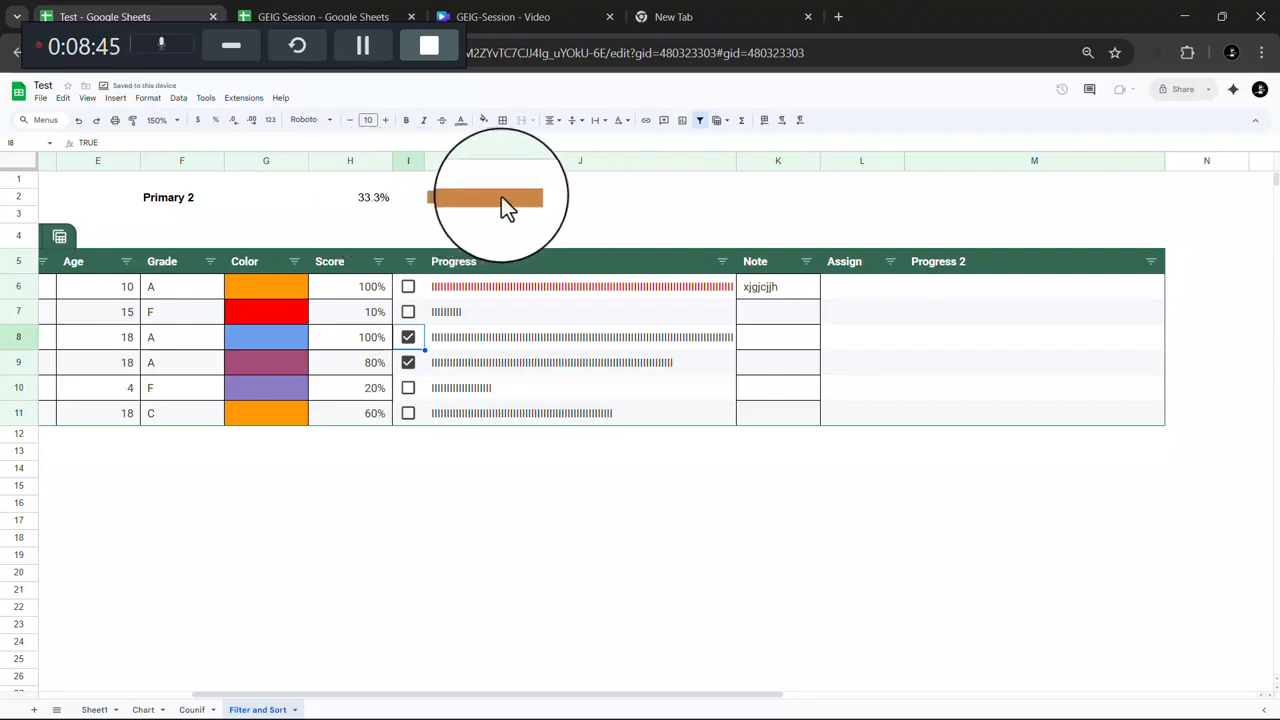
# Step: Enter =SPARKLINE(H6,{"charttype","bar";"max",1;"color1","blue"}) in M6, the first Progress 2 cell, with the Score cell H6 as its data
pyautogui.click(915, 291)
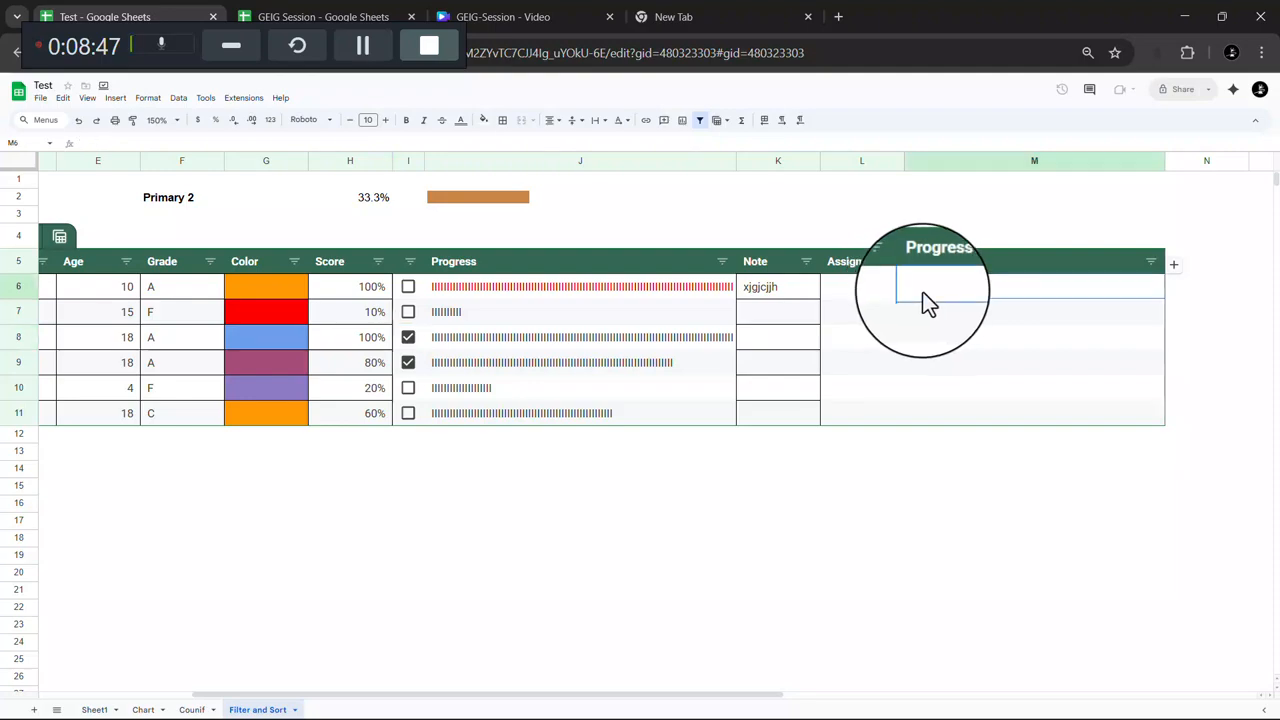
pyautogui.click(366, 291)
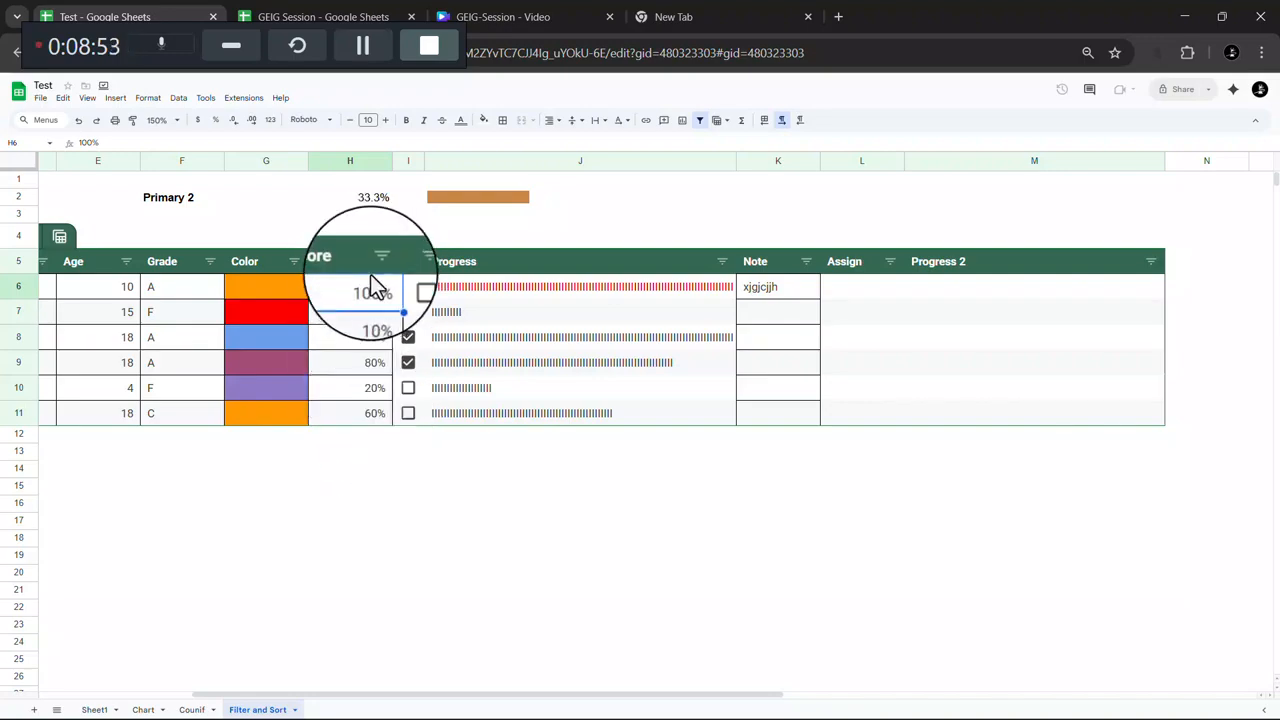
pyautogui.click(945, 286)
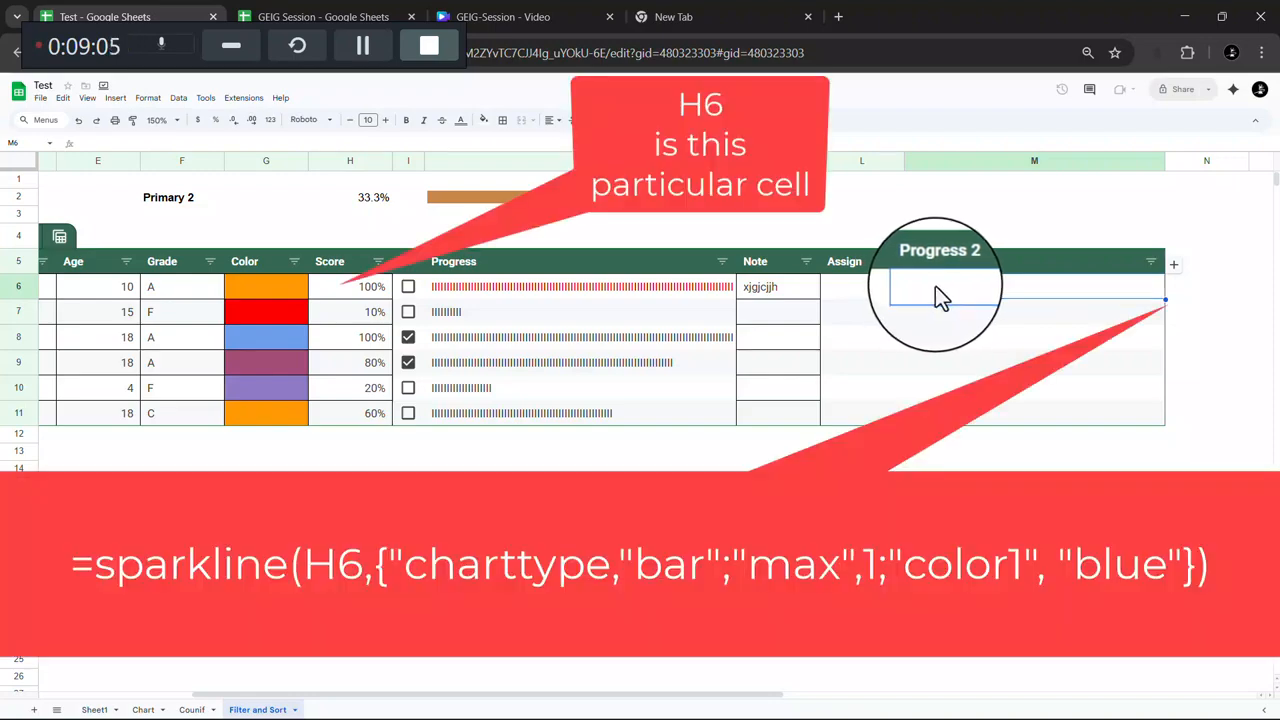
pyautogui.doubleClick(935, 286)
pyautogui.write('=SPARKLINE(H6,{"charttype","bar";"max",1;"color1","blue"})')
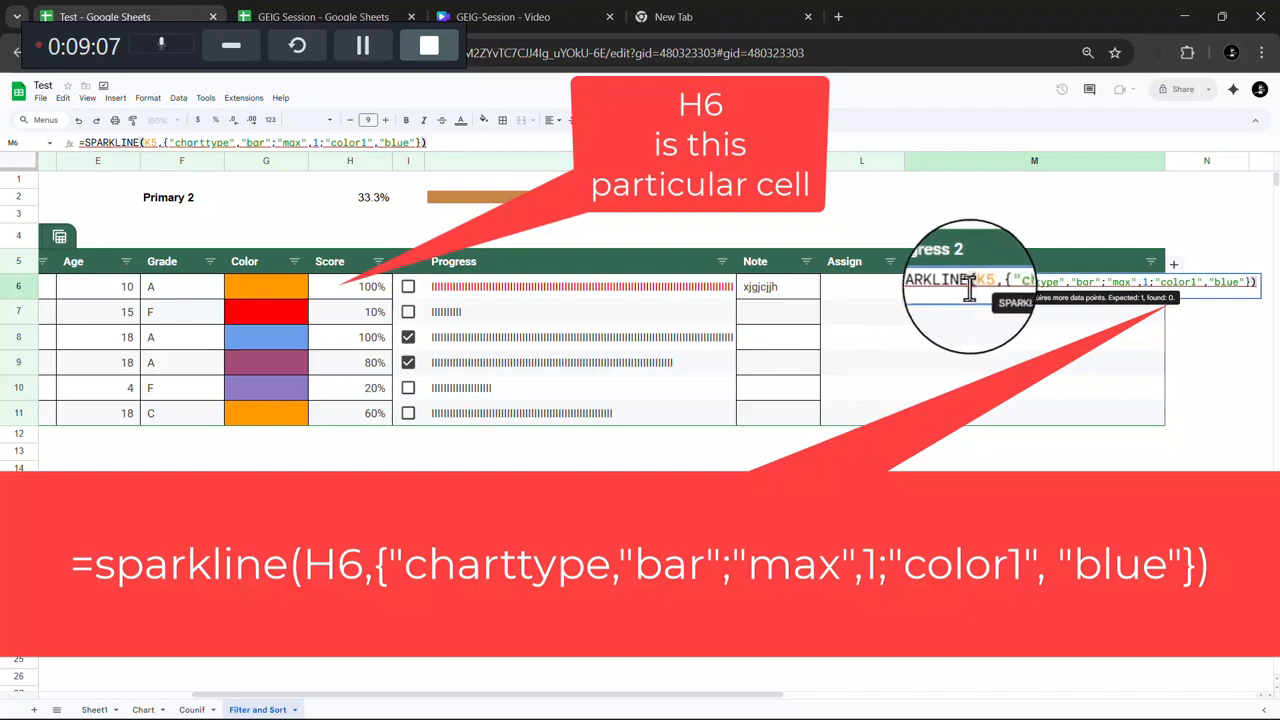
pyautogui.click(995, 283)
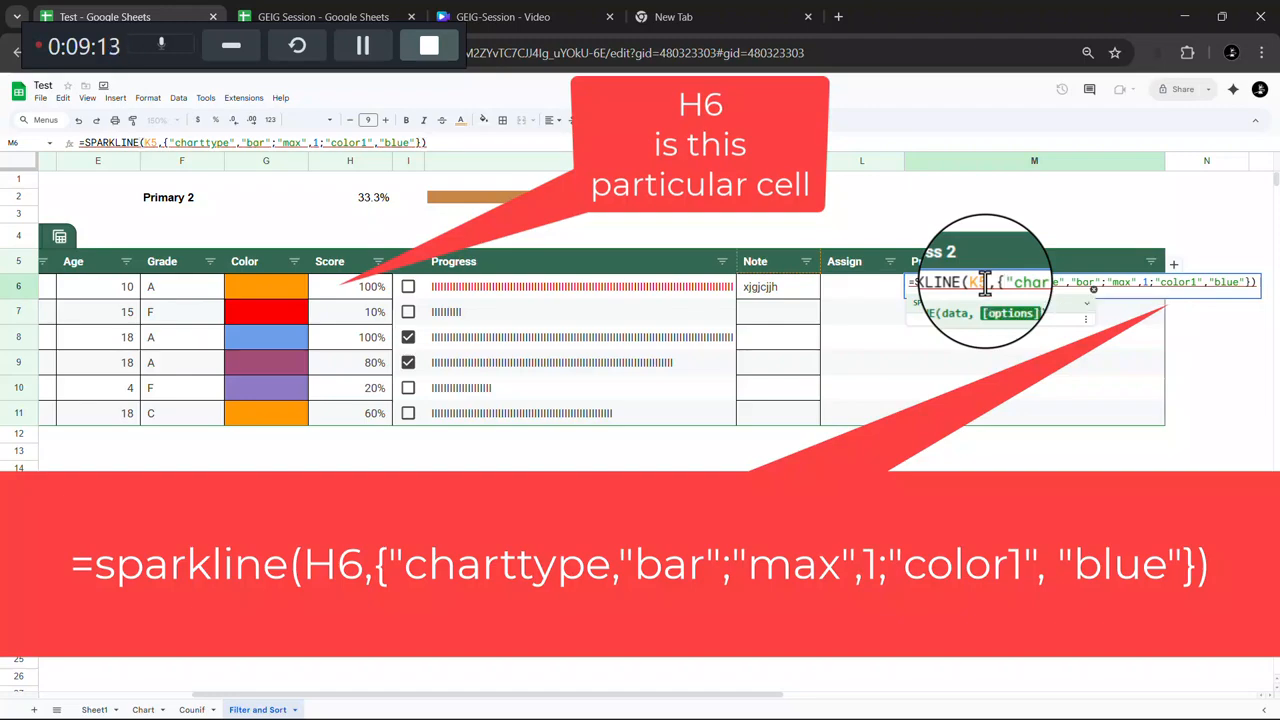
pyautogui.click(985, 283)
pyautogui.press('BackSpace')
pyautogui.press('BackSpace')
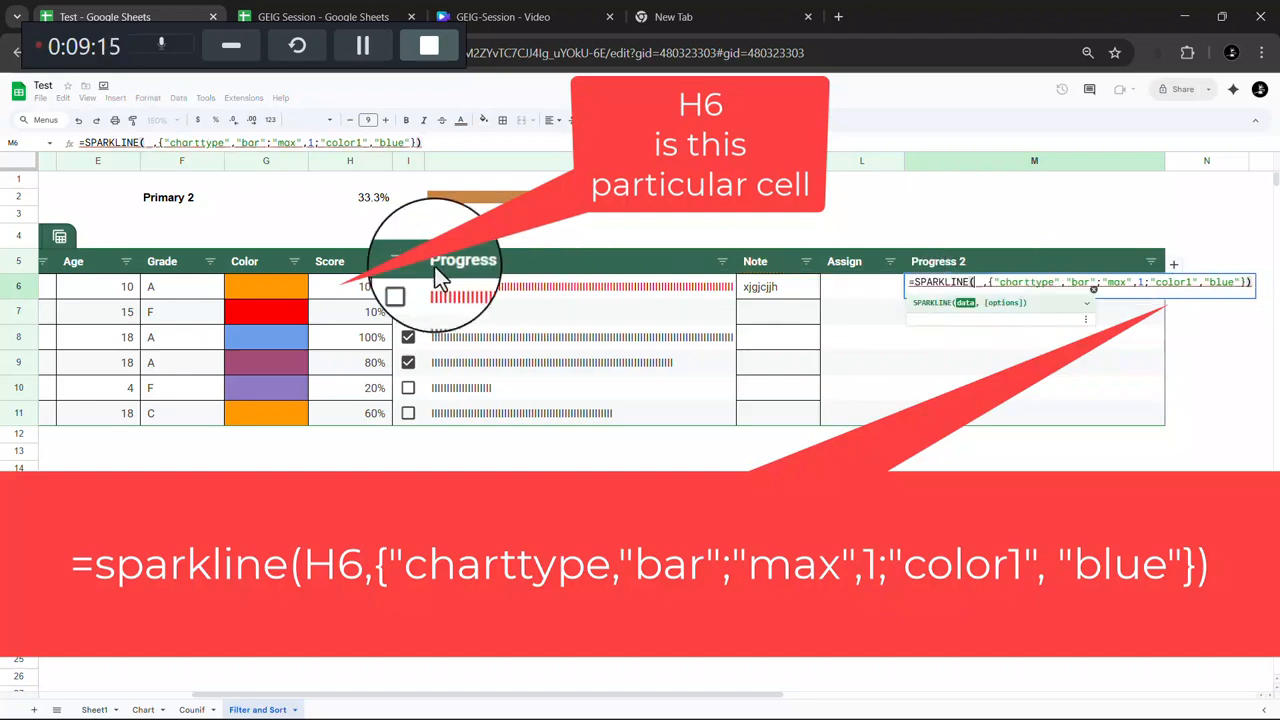
pyautogui.click(333, 291)
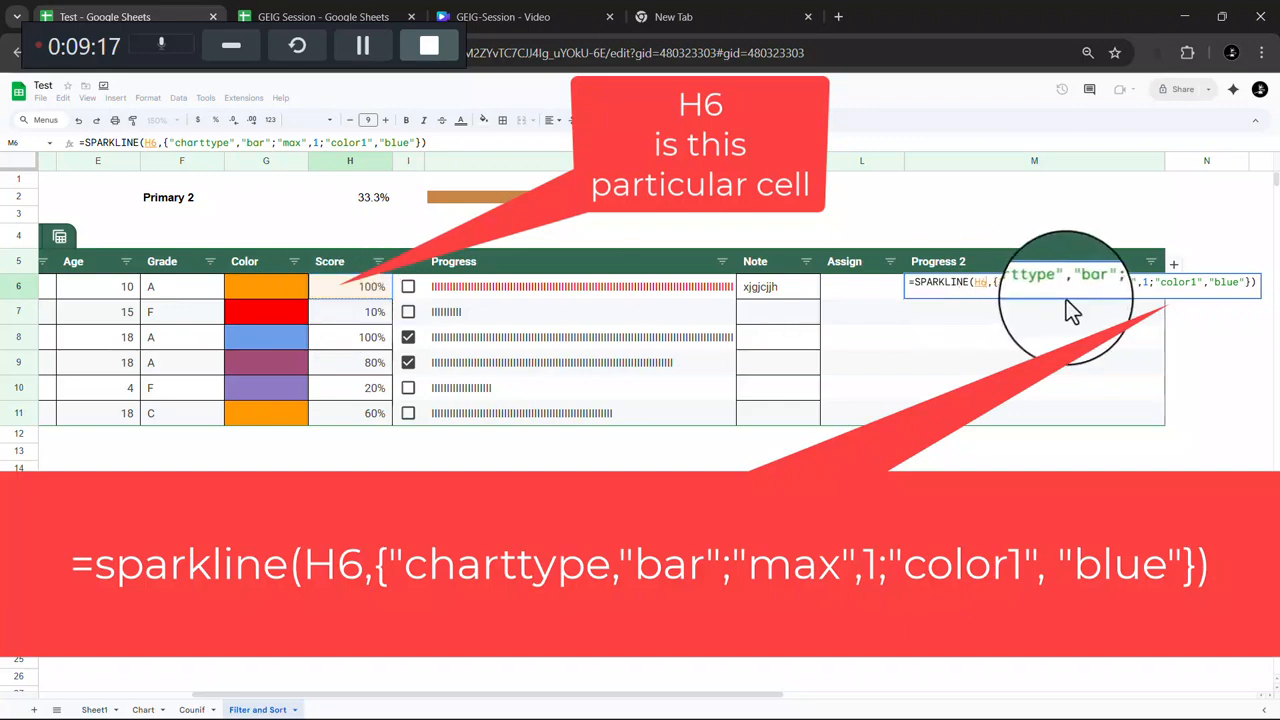
pyautogui.press('Return')
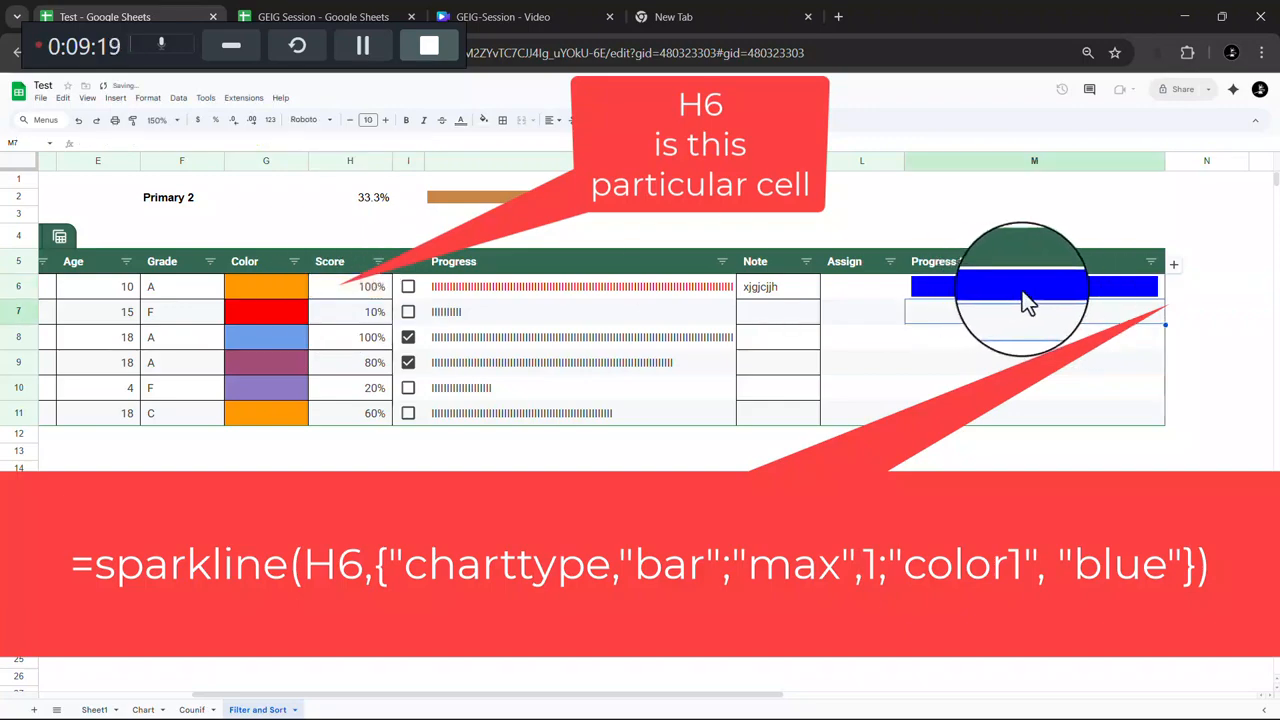
# Step: Fill the sparkline formula from M6 down through M11, undoing any fill that extends past the table's last row
pyautogui.click(1130, 293)
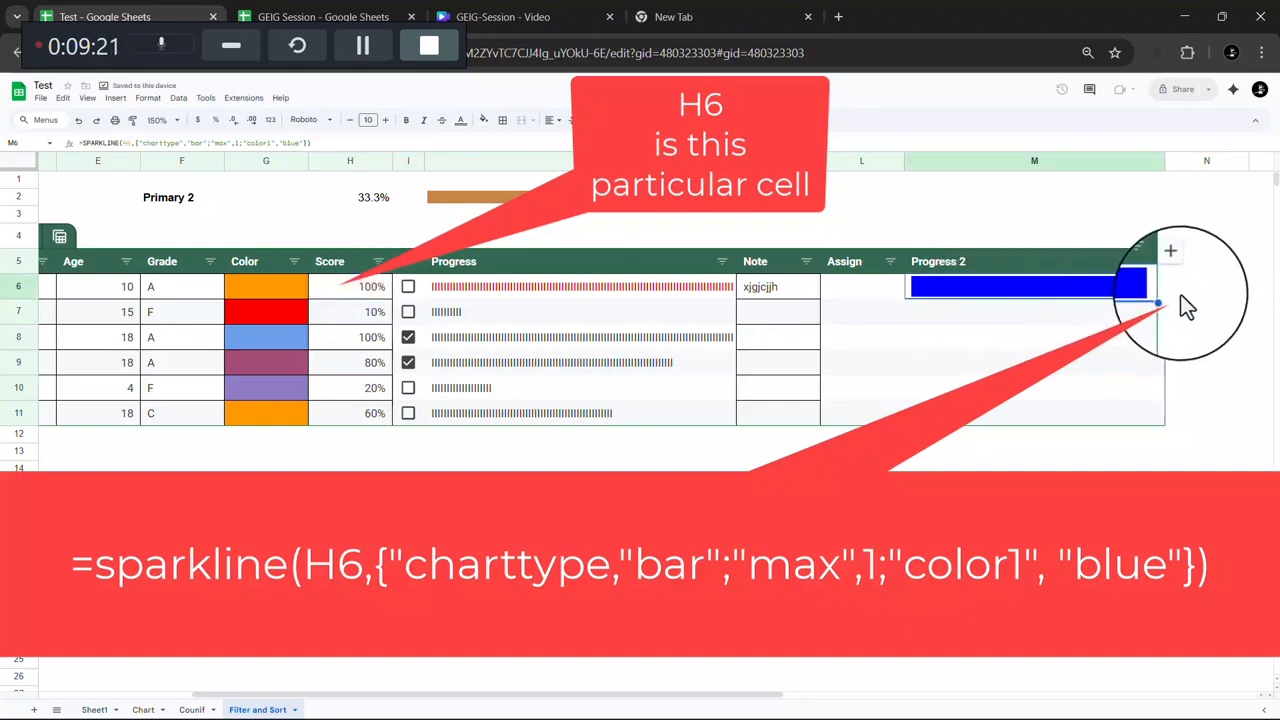
pyautogui.moveTo(1163, 298); pyautogui.dragTo(1170, 428)
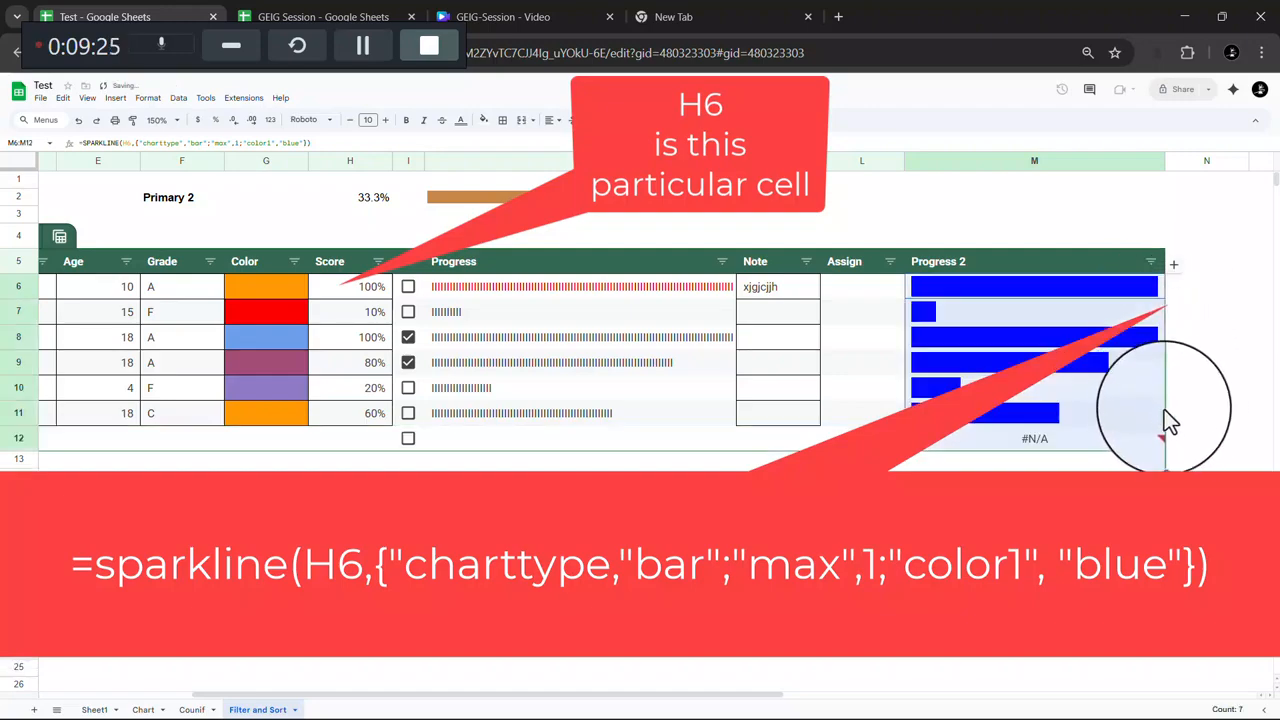
pyautogui.click(78, 122)
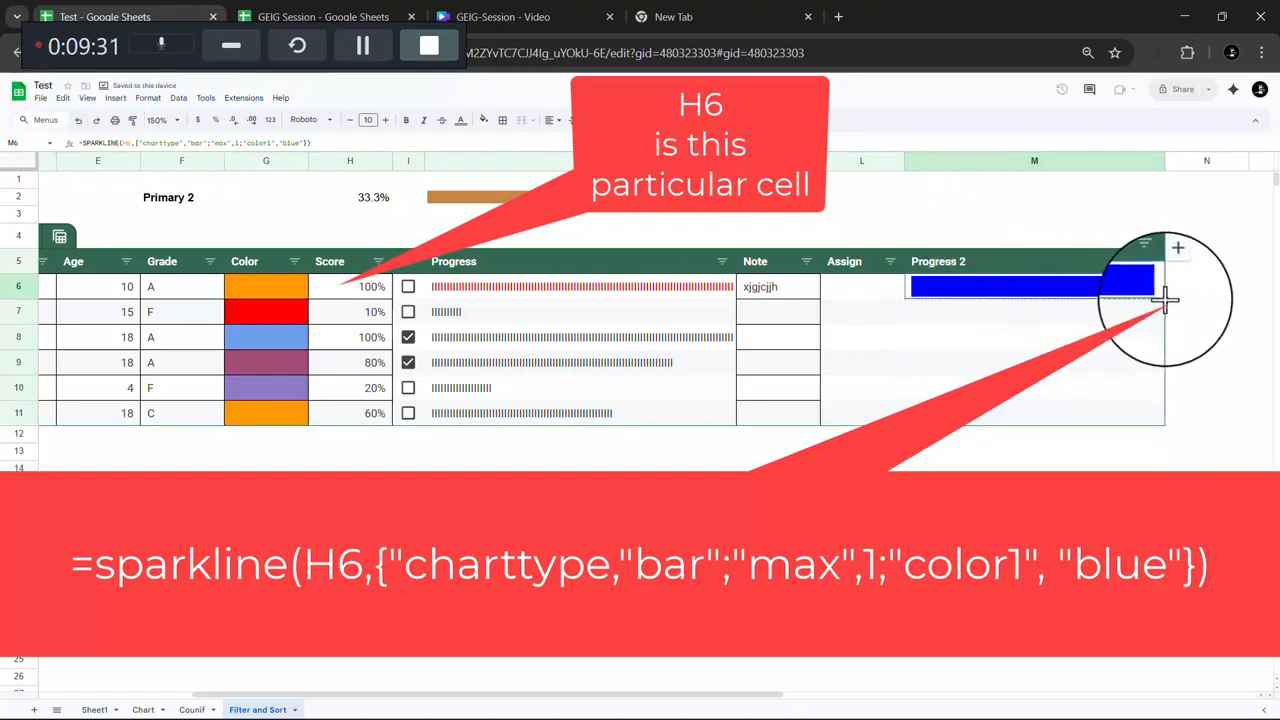
pyautogui.moveTo(1165, 298); pyautogui.dragTo(1163, 420)
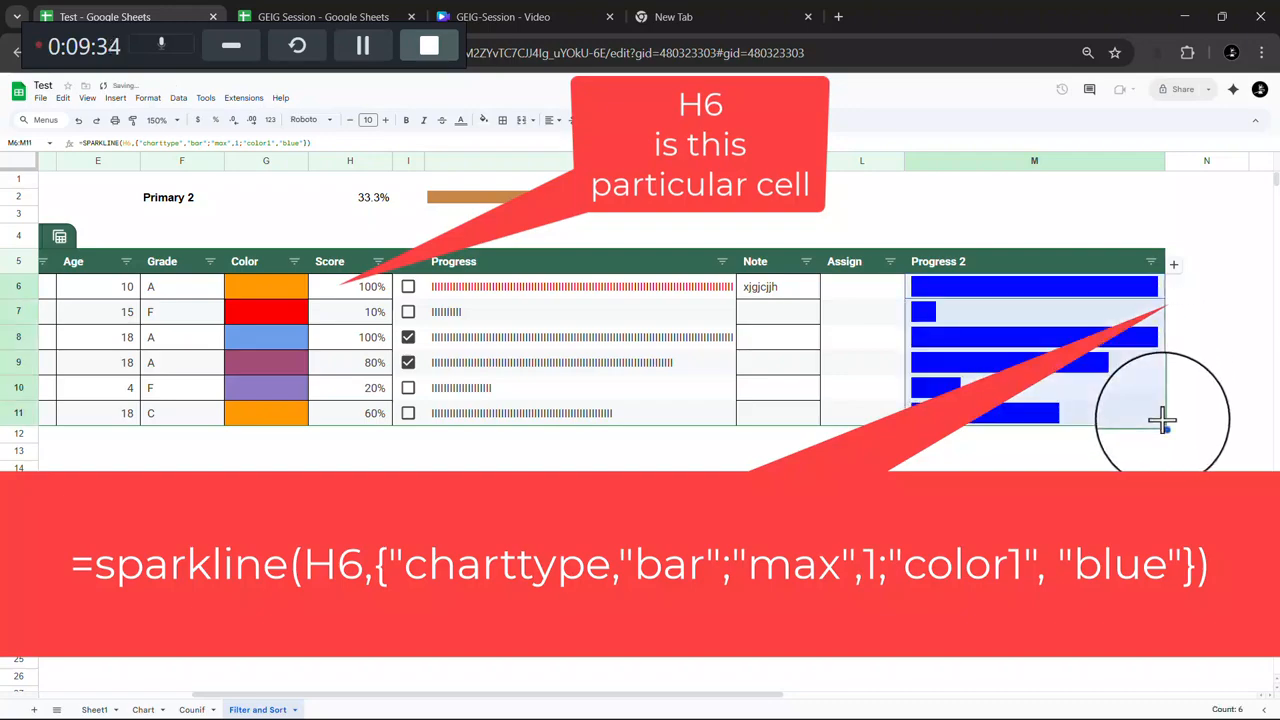
# Step: Set the Score in H7 to 60% to update the second row's progress bar
pyautogui.click(975, 313)
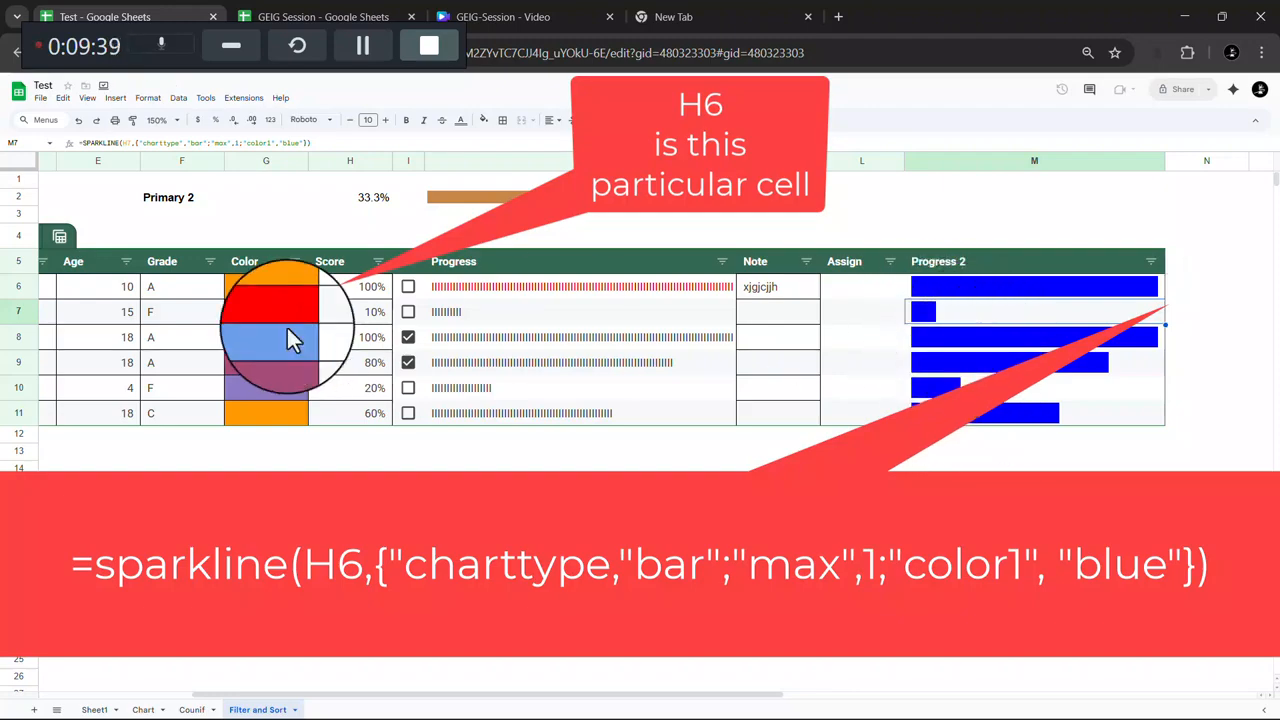
pyautogui.click(376, 316)
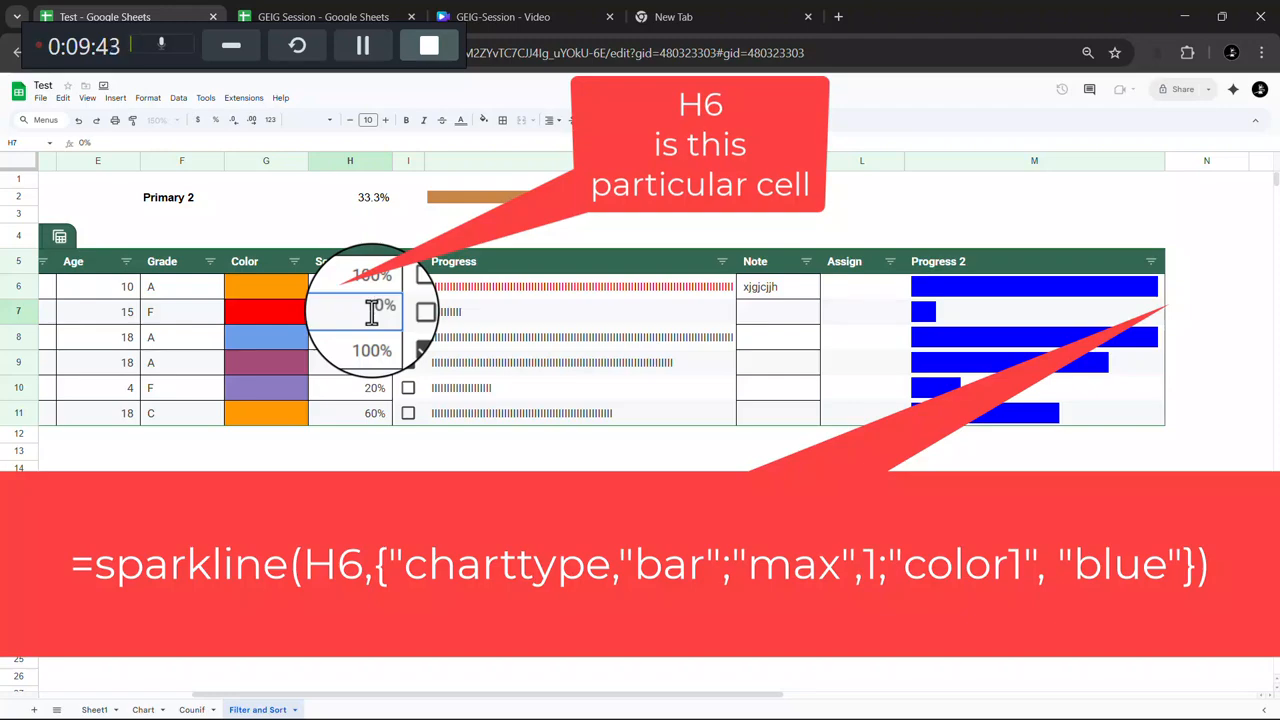
pyautogui.write('60%')
pyautogui.press('Return')
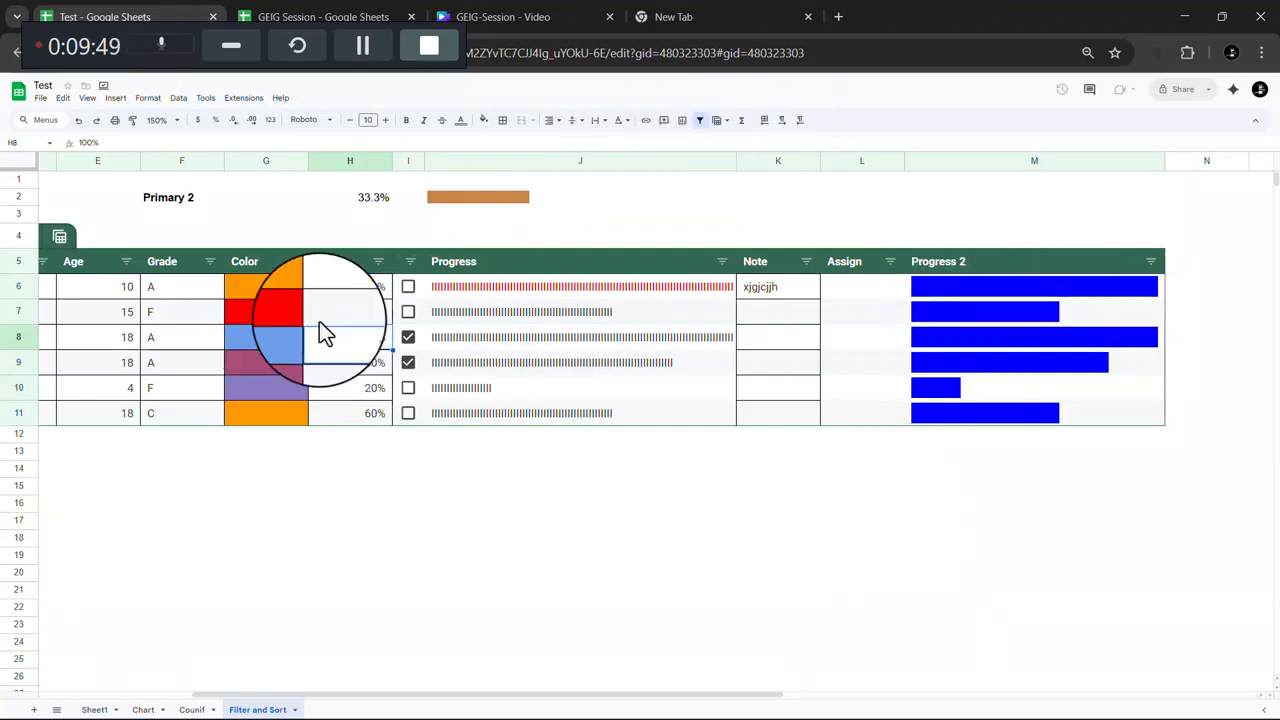
pyautogui.click(855, 472)
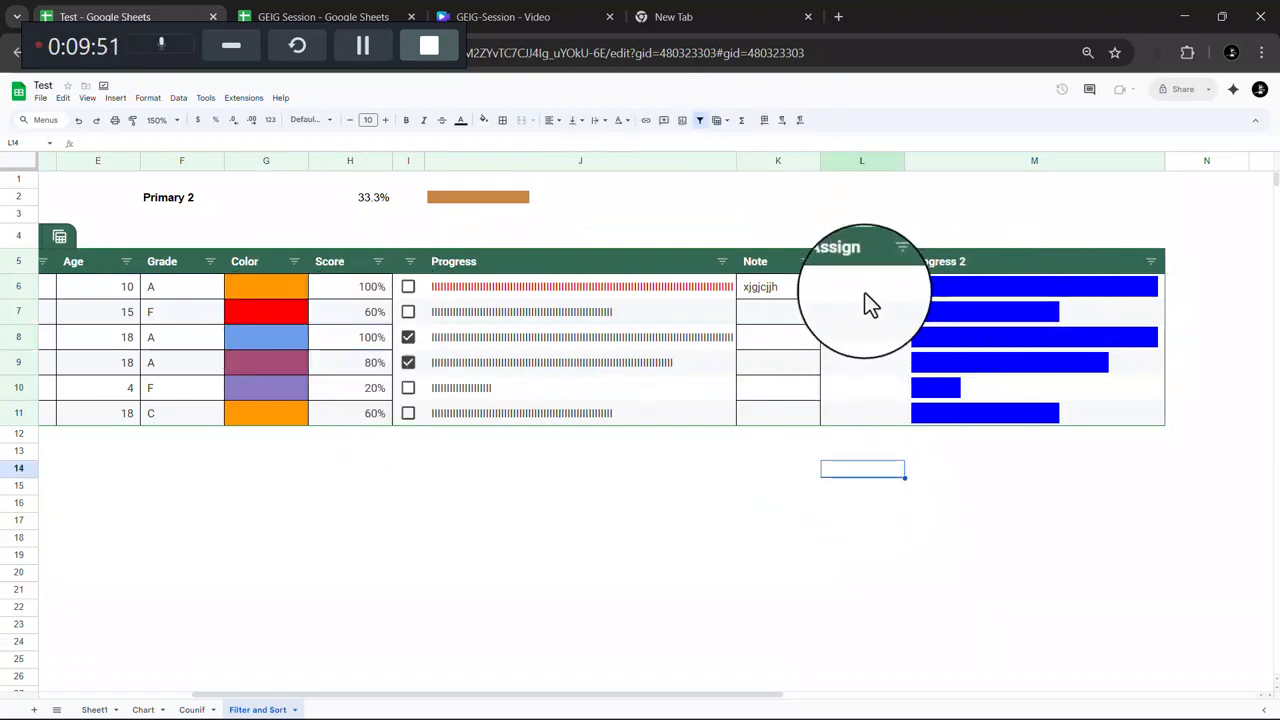
pyautogui.click(856, 292)
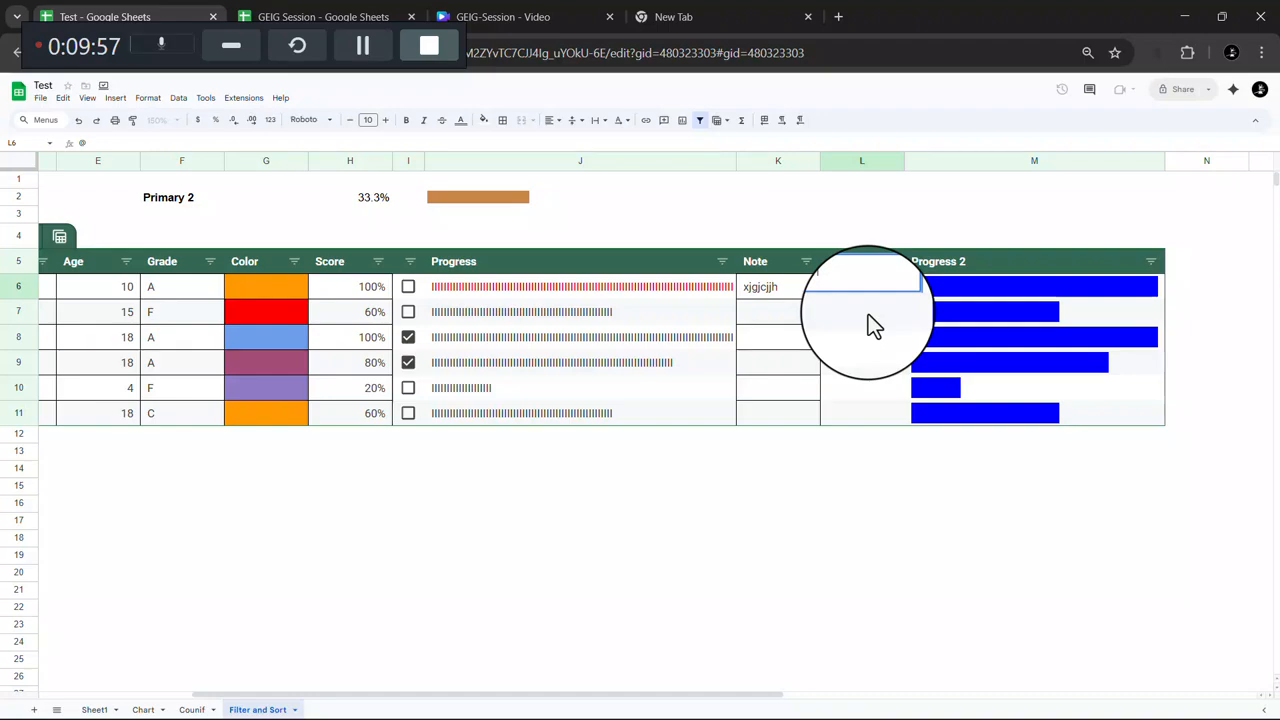
pyautogui.write('@jd')
pyautogui.press('BackSpace')
pyautogui.press('BackSpace')
pyautogui.press('BackSpace')
pyautogui.click(921, 505)
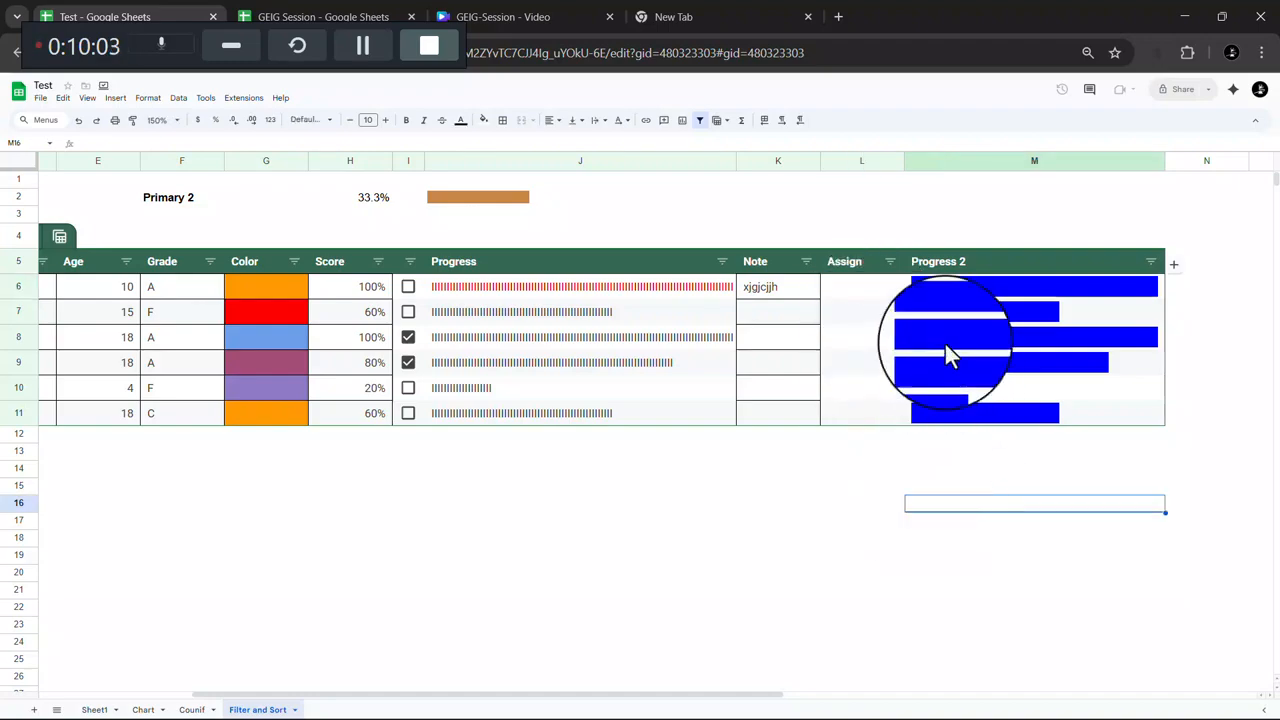
# Step: Review the sparkline formulas in the Progress 2 cells M6 and M7
pyautogui.click(931, 295)
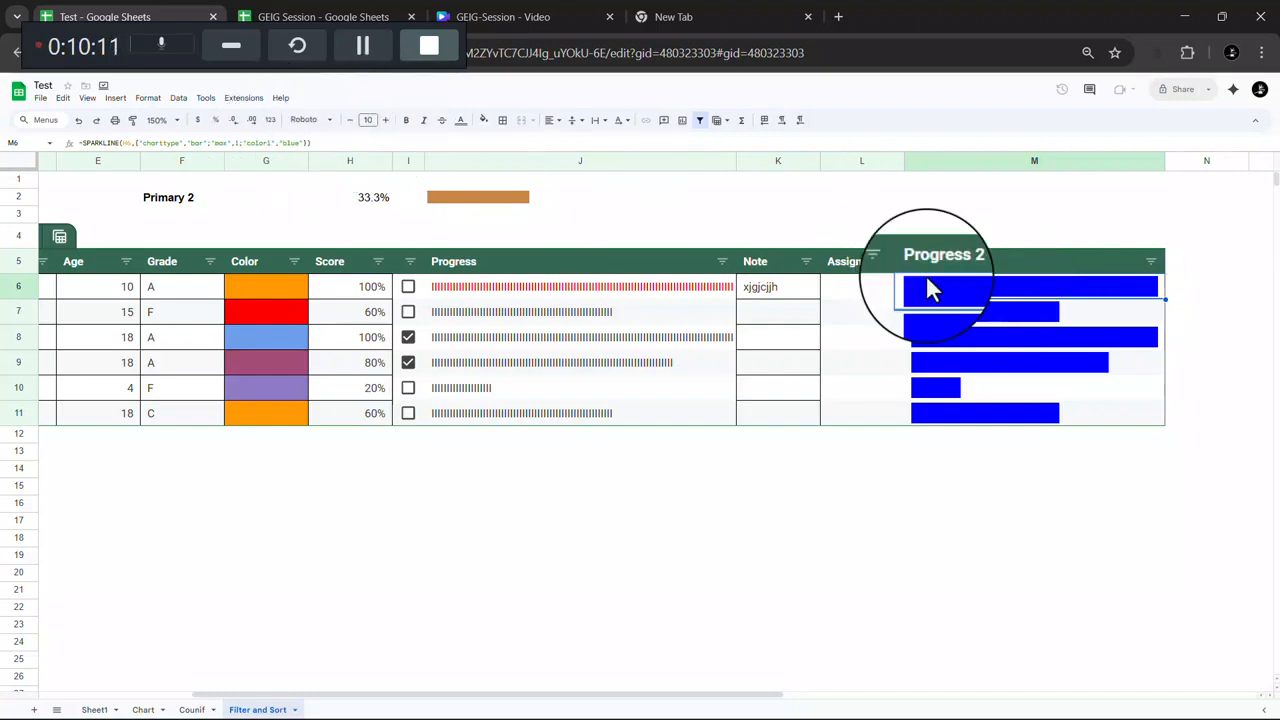
pyautogui.click(955, 317)
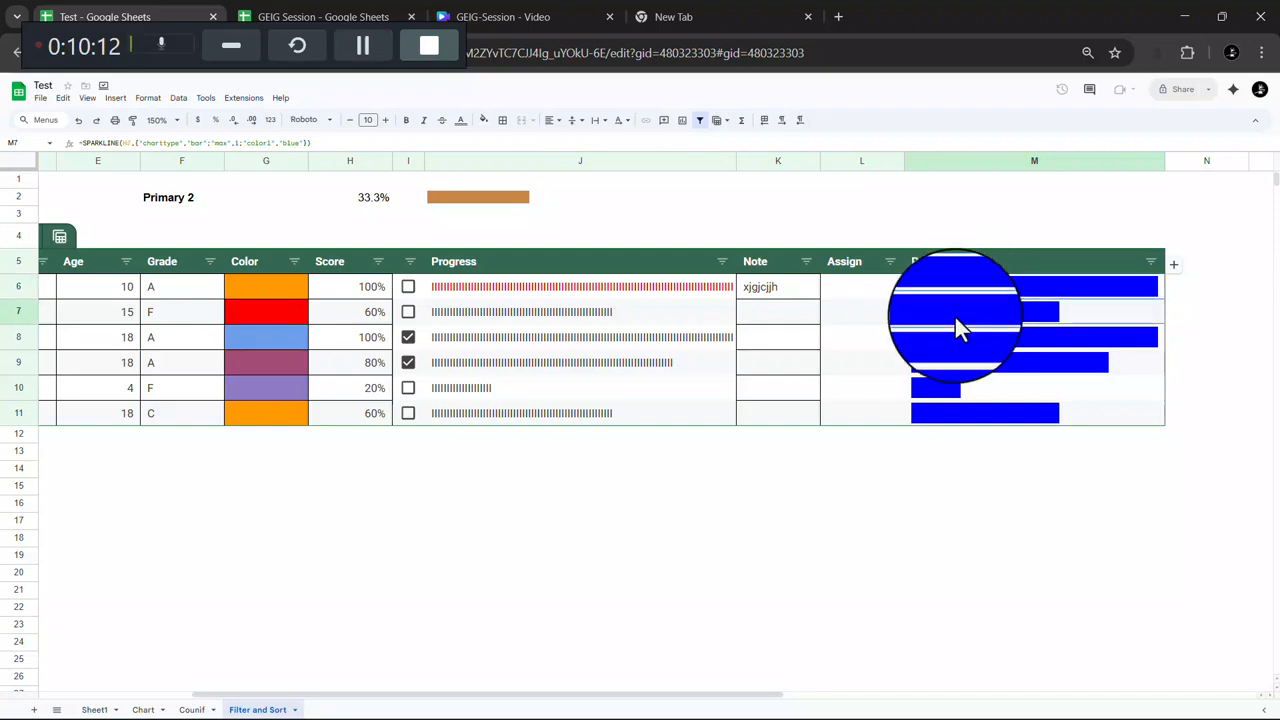
# Step: Change the color1 option in the M7 sparkline formula to green, recoloring the second row's Progress 2 bar
pyautogui.click(295, 143)
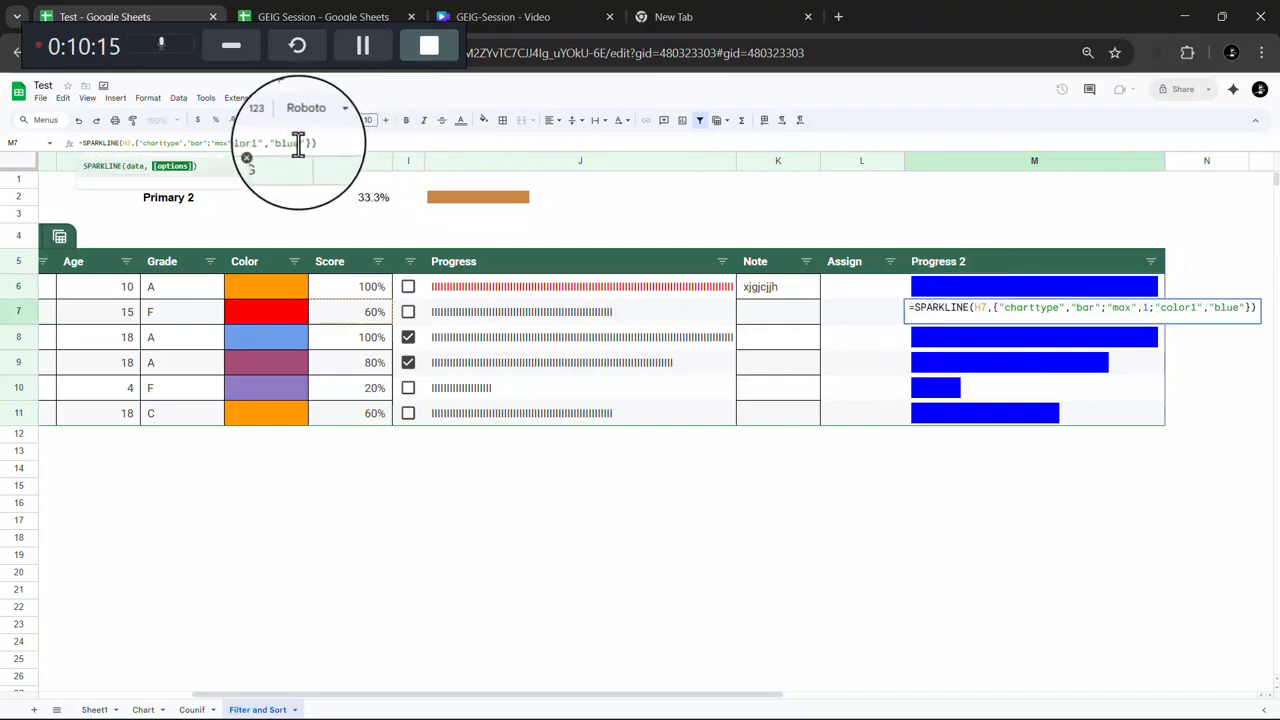
pyautogui.press('BackSpace')
pyautogui.press('BackSpace')
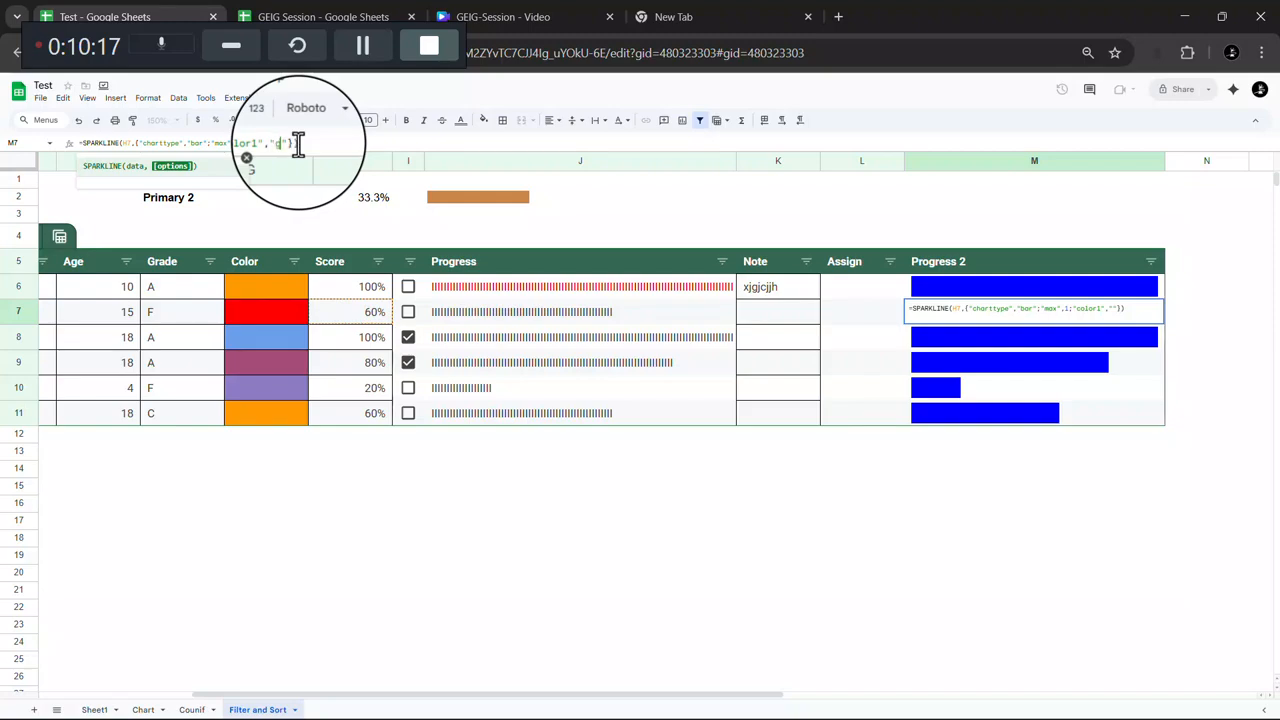
pyautogui.press('Return')
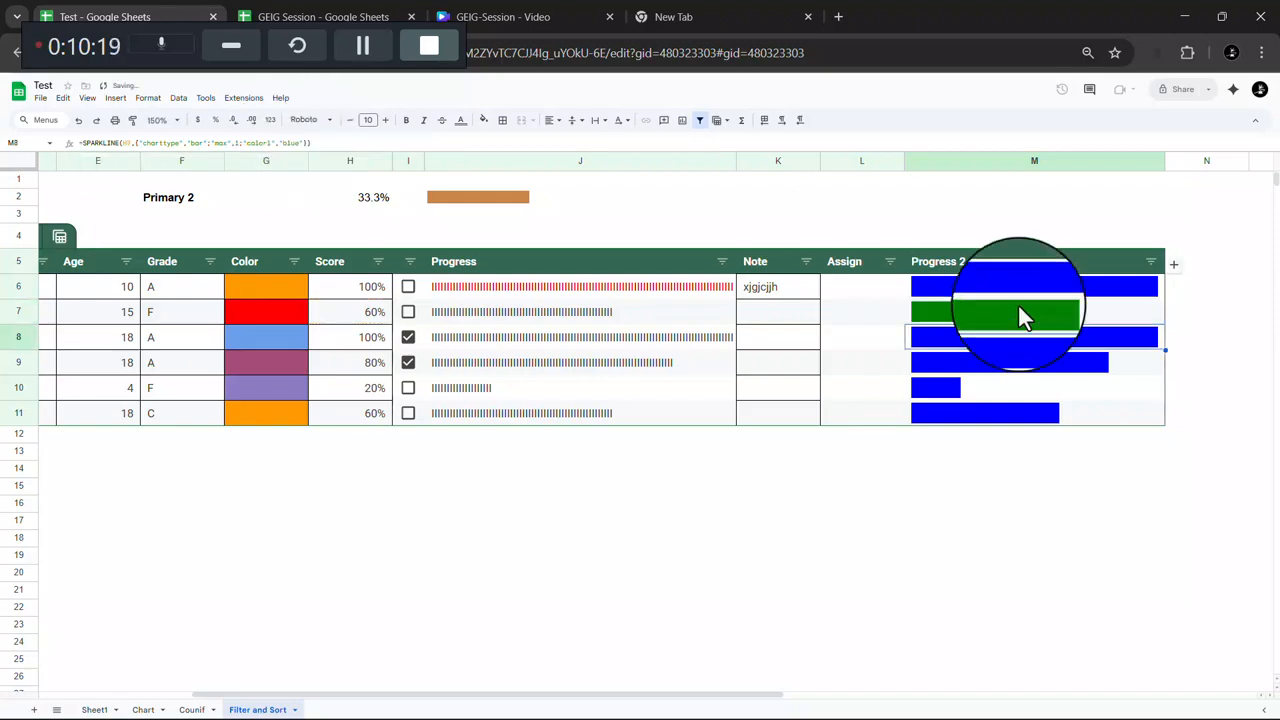
# Step: Change the color1 option in the M8 sparkline formula to red, recoloring the third row's Progress 2 bar
pyautogui.doubleClick(1070, 343)
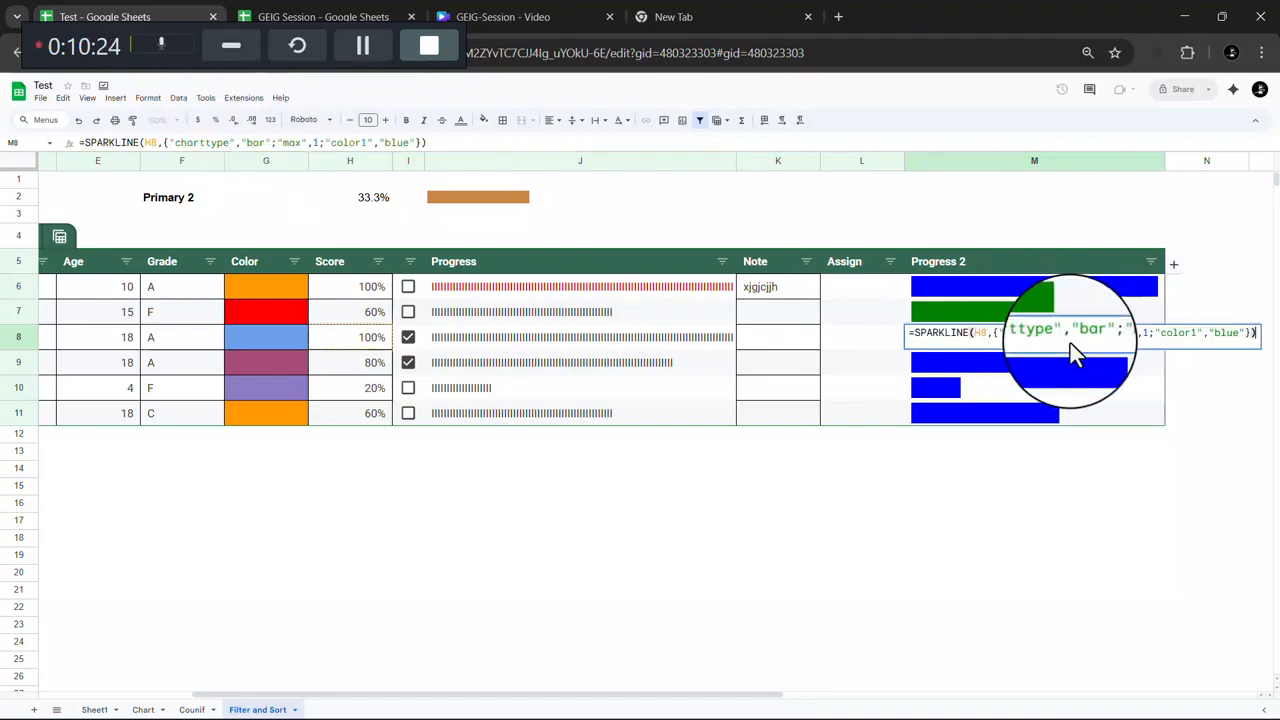
pyautogui.click(1237, 333)
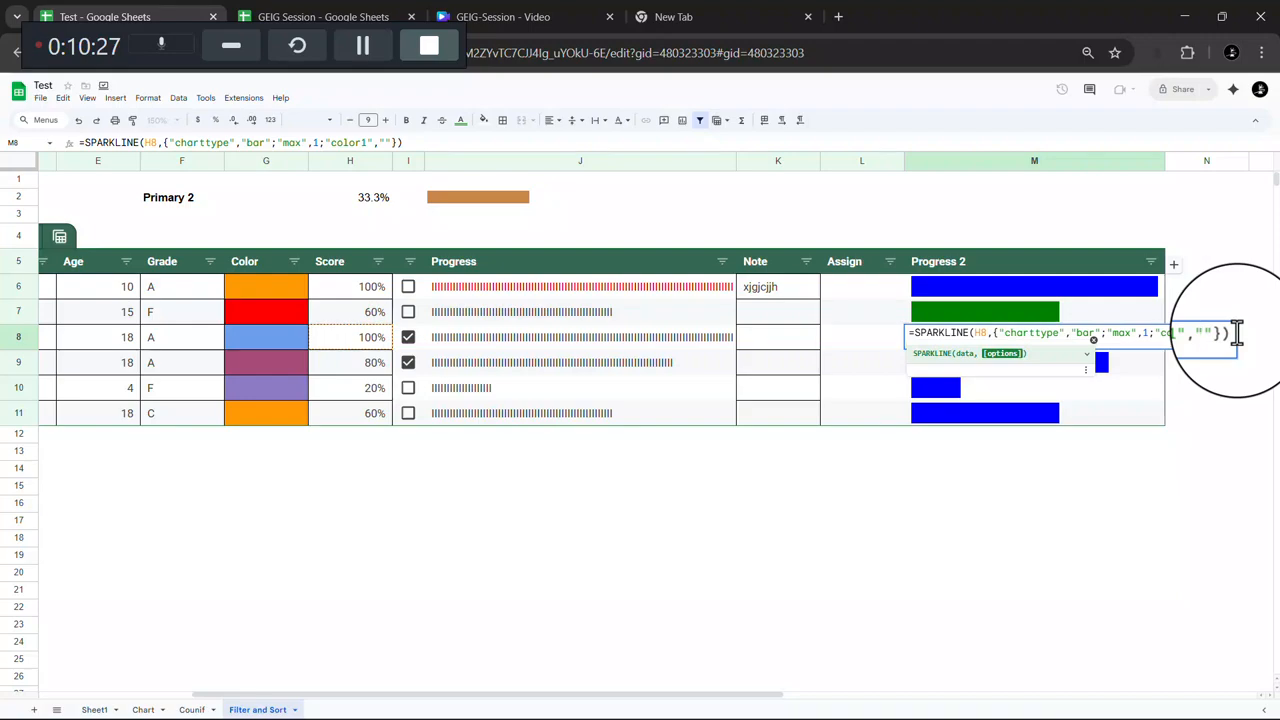
pyautogui.press('Return')
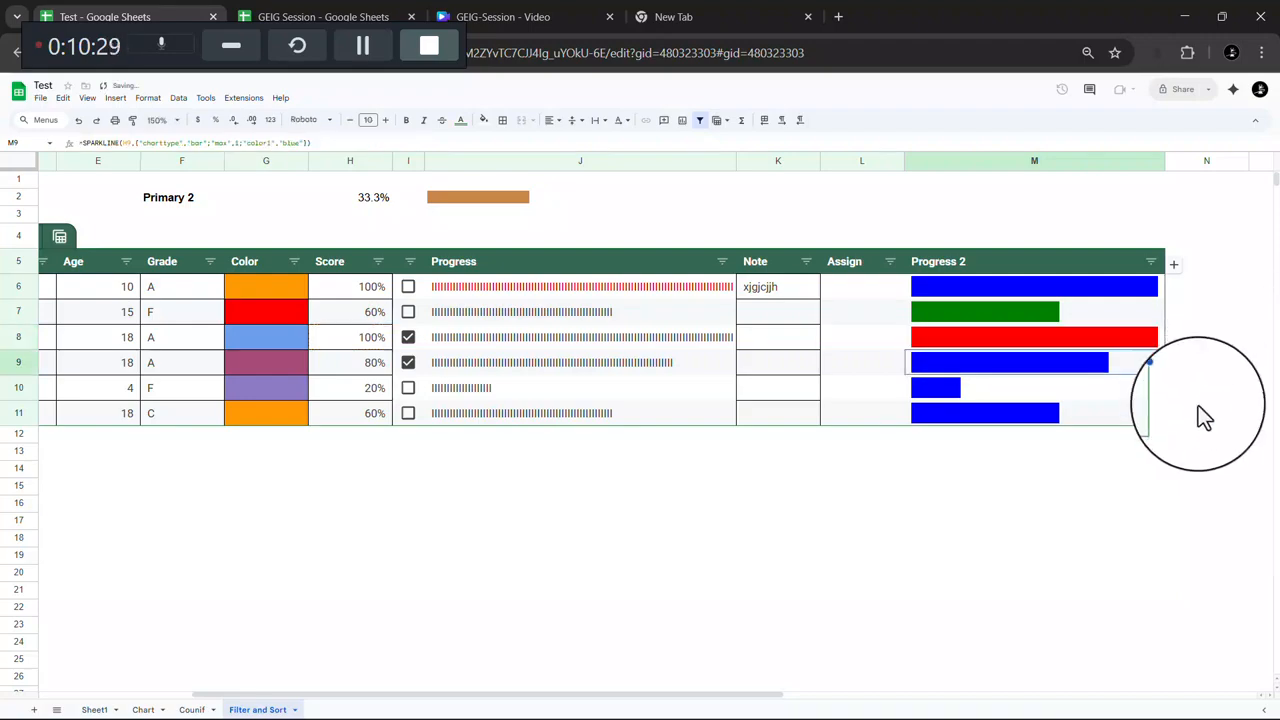
pyautogui.click(1198, 410)
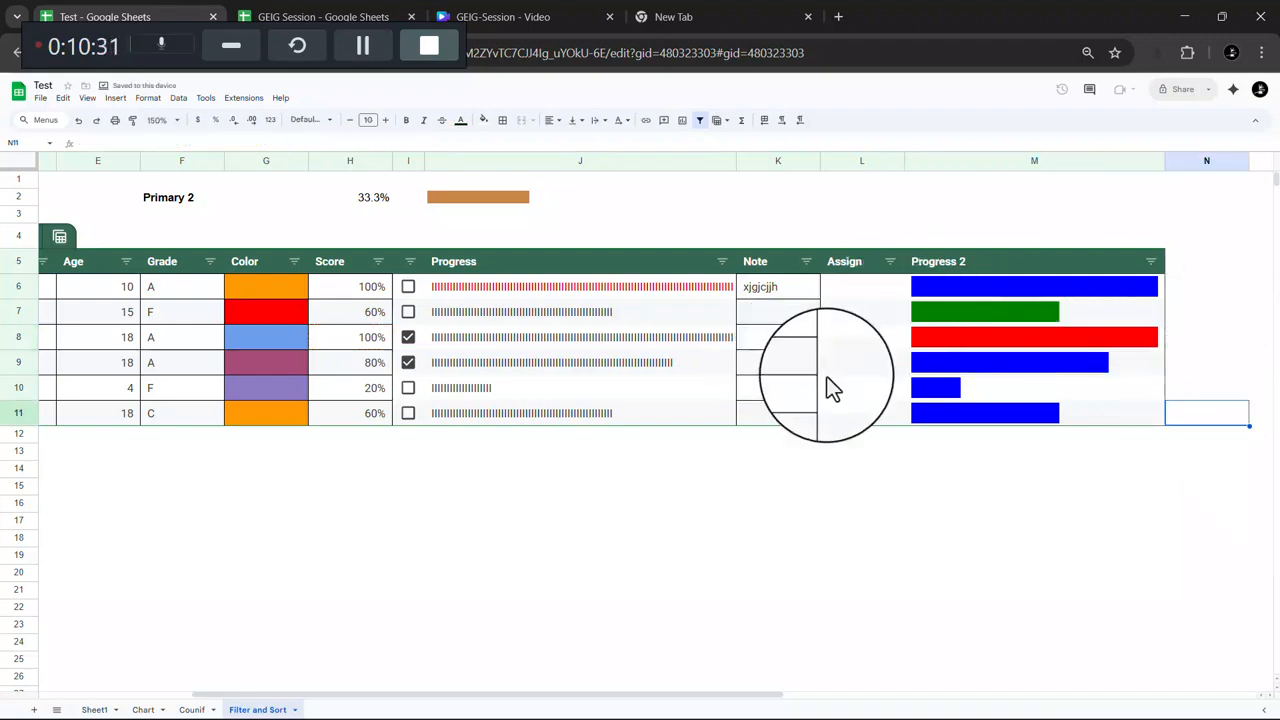